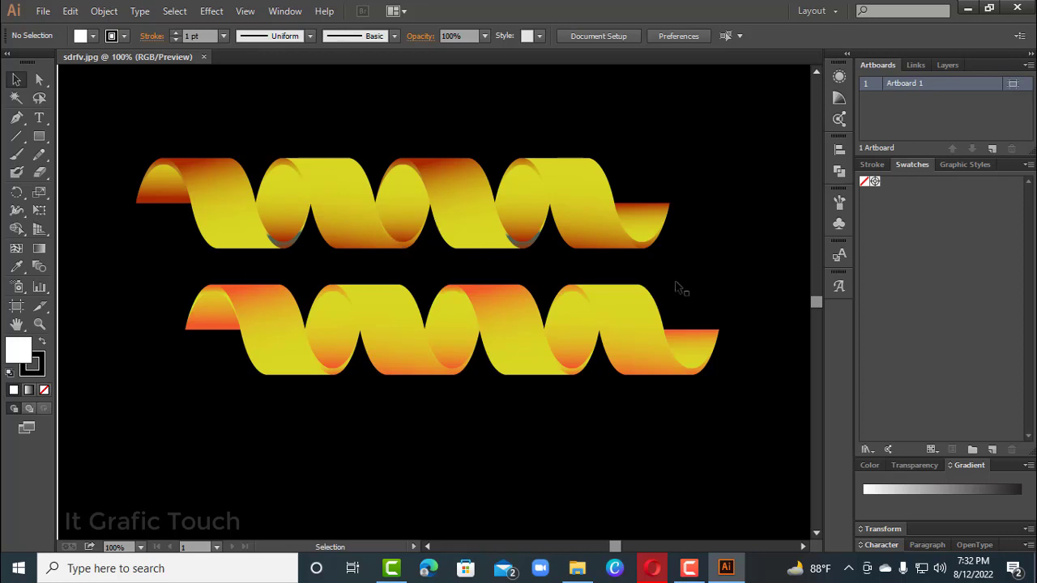
Create a new 1280 x 720 px landscape document in RGB colour mode at 300 ppi.
{"action": "left_click", "coordinate": [40, 14]}
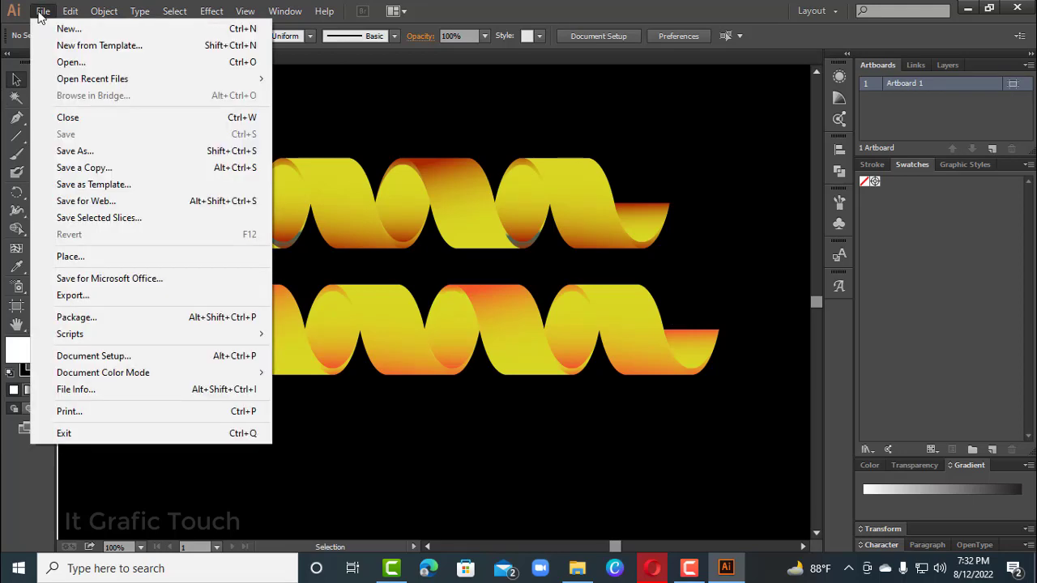
{"action": "left_click", "coordinate": [72, 33]}
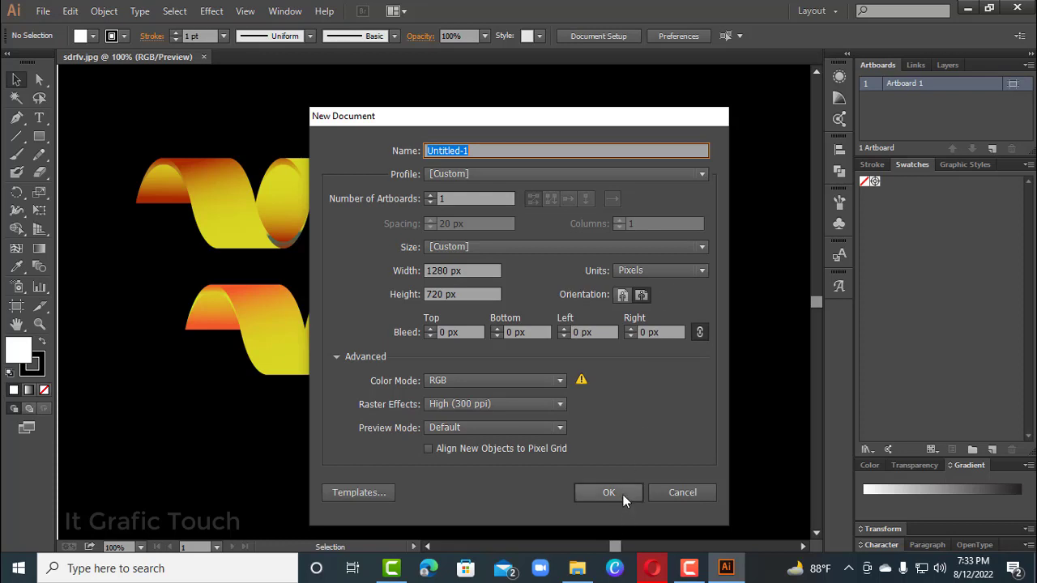
{"action": "left_click", "coordinate": [641, 296]}
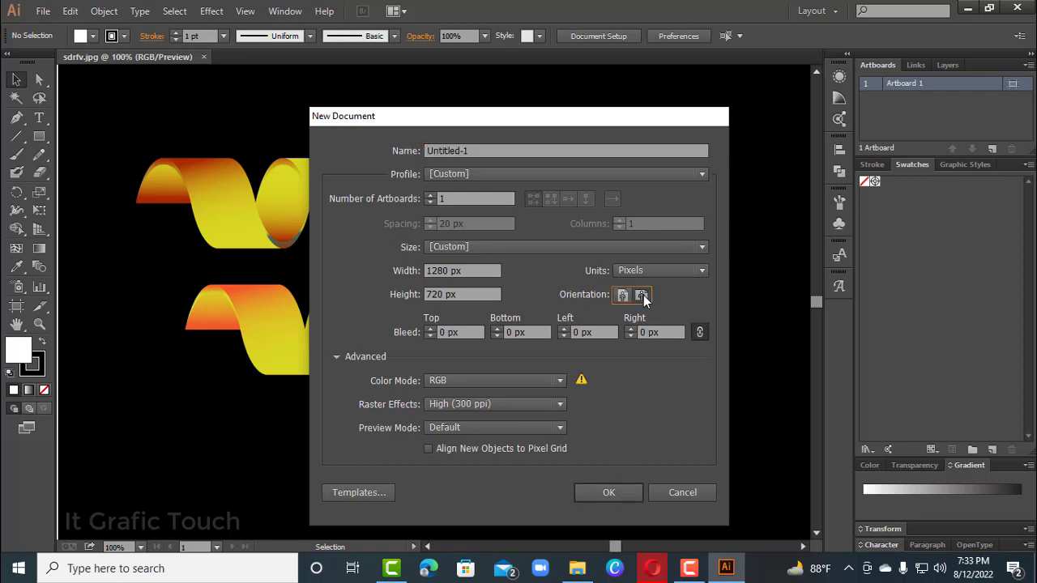
{"action": "left_click", "coordinate": [609, 493]}
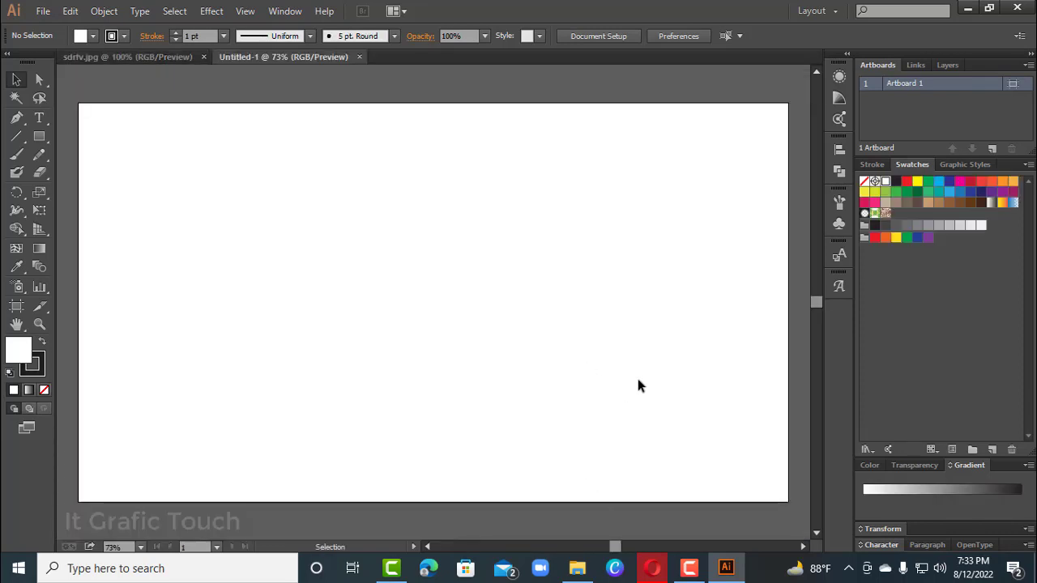
Draw a white, slightly wide ellipse with a thin black outline near the middle of the artboard.
{"action": "left_click", "coordinate": [39, 136]}
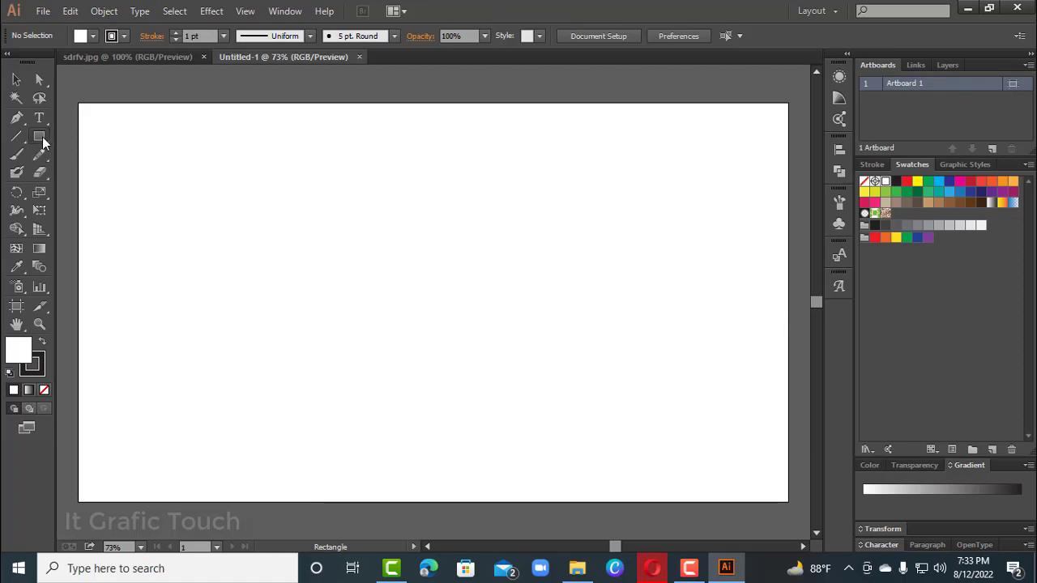
{"action": "left_click_drag", "start_coordinate": [39, 138], "coordinate": [72, 170]}
{"action": "left_click", "coordinate": [563, 224]}
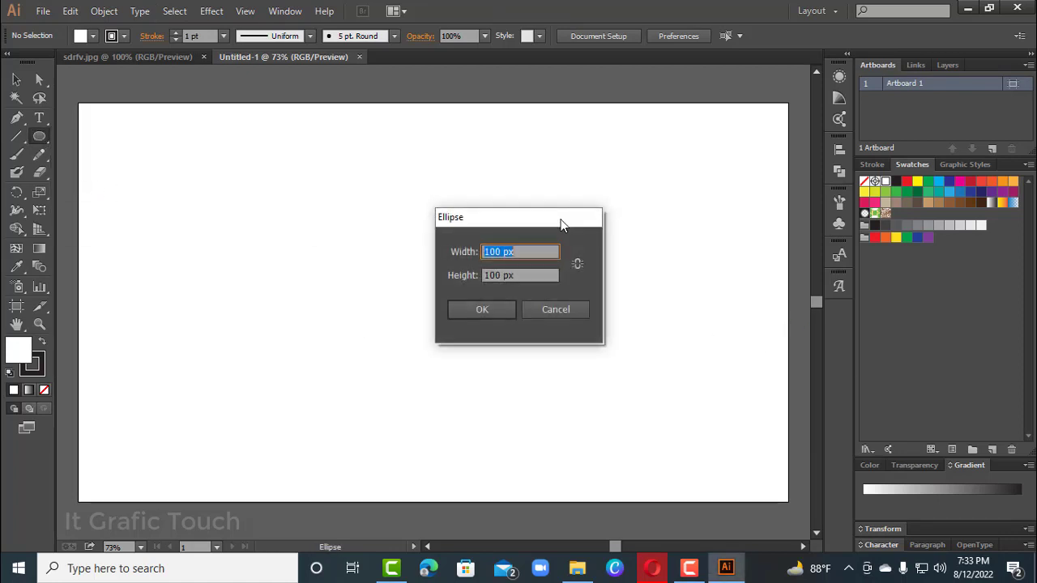
{"action": "left_click", "coordinate": [571, 305]}
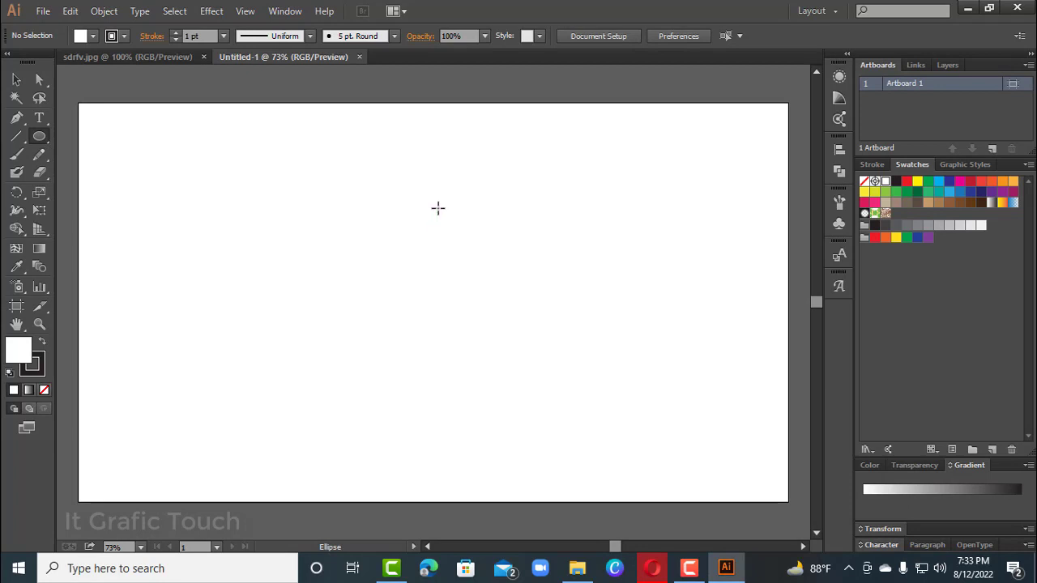
{"action": "left_click_drag", "start_coordinate": [438, 209], "coordinate": [548, 306]}
Duplicate the ellipse straight down so that the copy touches the bottom of the original.
{"action": "double_click", "coordinate": [16, 79]}
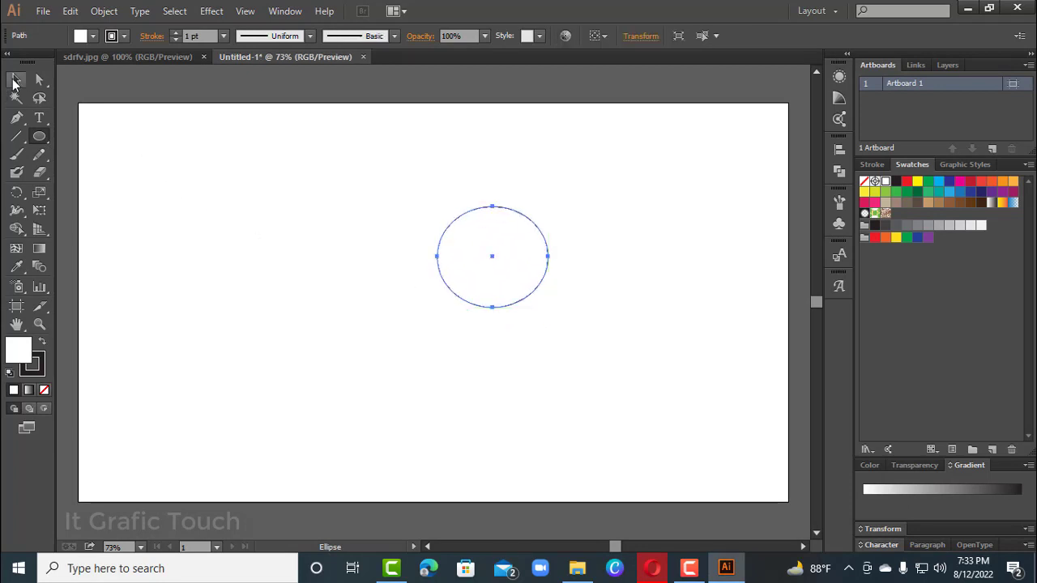
{"action": "left_click", "coordinate": [599, 395]}
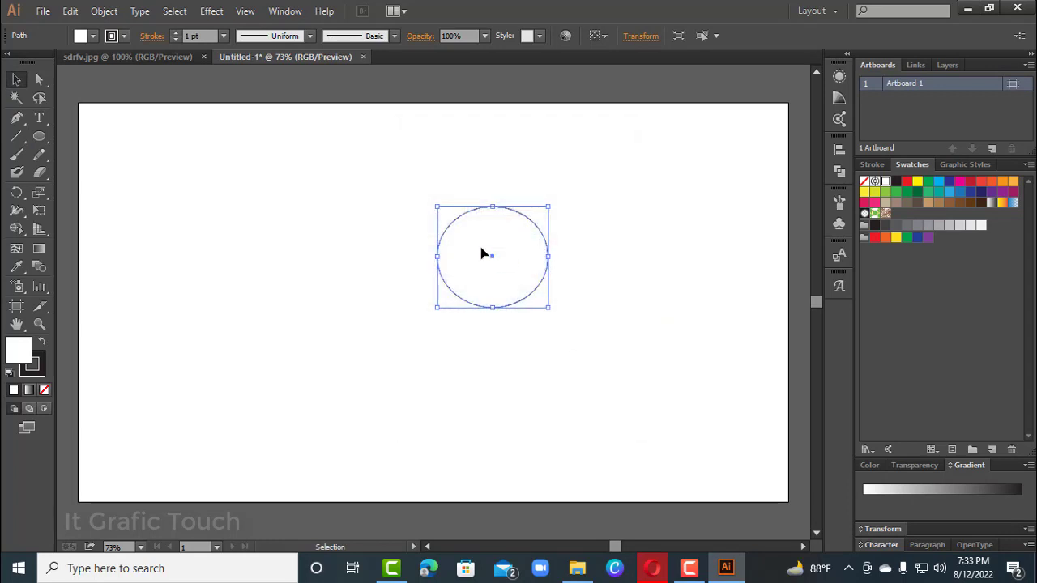
{"action": "left_click_drag", "start_coordinate": [492, 257], "coordinate": [496, 363]}
{"action": "left_click", "coordinate": [588, 311]}
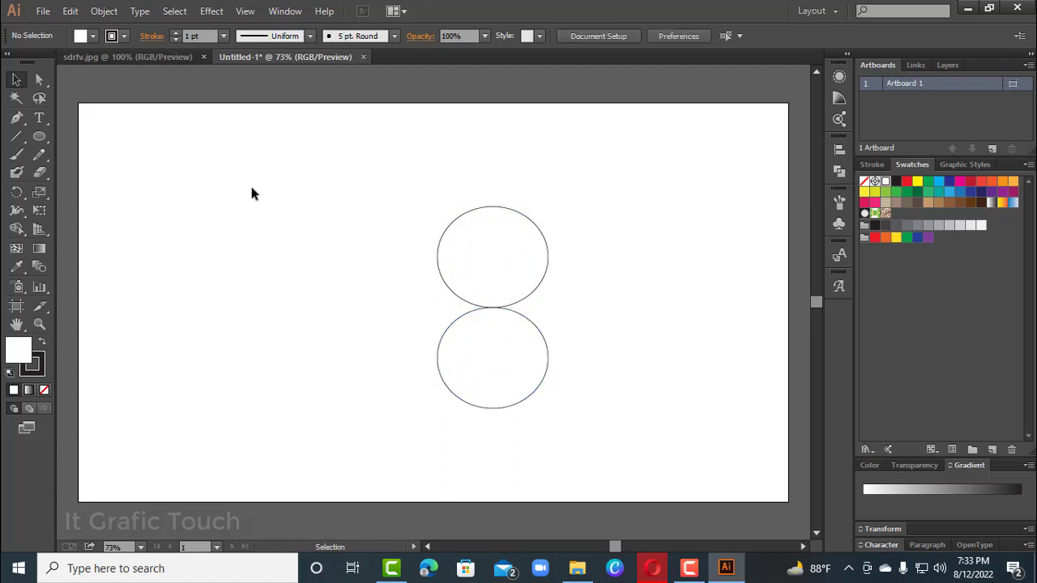
Draw a vertical line touching the right edges of both ellipses and extending beyond them at both ends.
{"action": "left_click", "coordinate": [16, 136]}
{"action": "left_click_drag", "start_coordinate": [438, 206], "coordinate": [548, 207]}
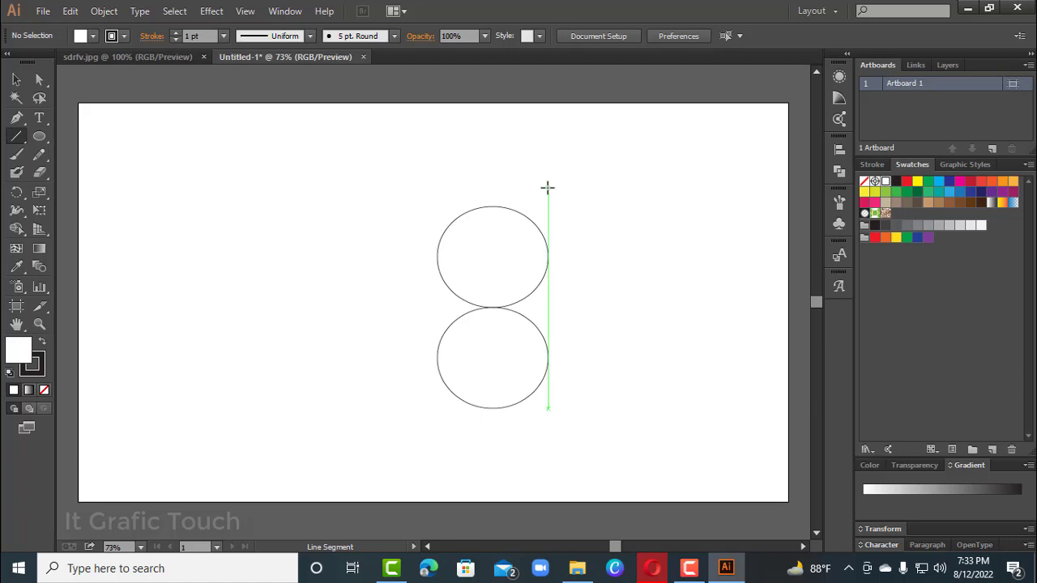
{"action": "left_click_drag", "start_coordinate": [548, 188], "coordinate": [548, 448]}
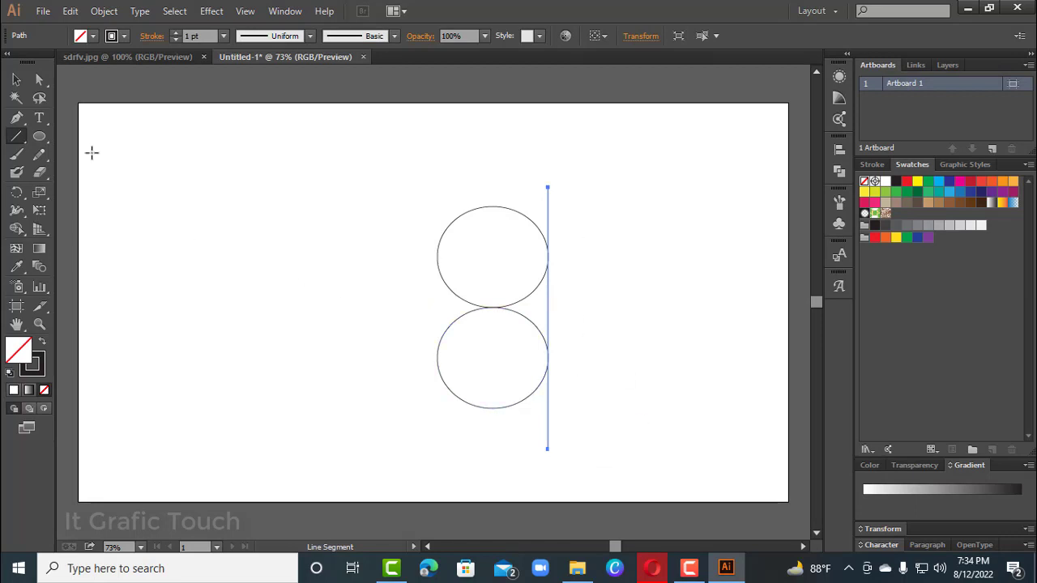
Copy the vertical line to the ellipses' centre and again about midway between the centre and right edge.
{"action": "left_click", "coordinate": [16, 78]}
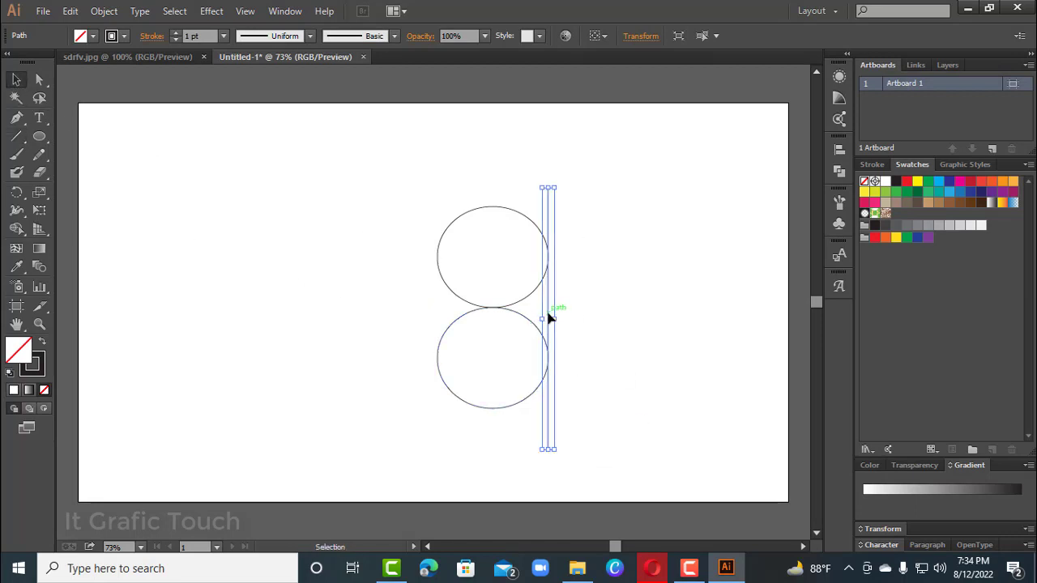
{"action": "left_click_drag", "start_coordinate": [547, 319], "coordinate": [519, 301]}
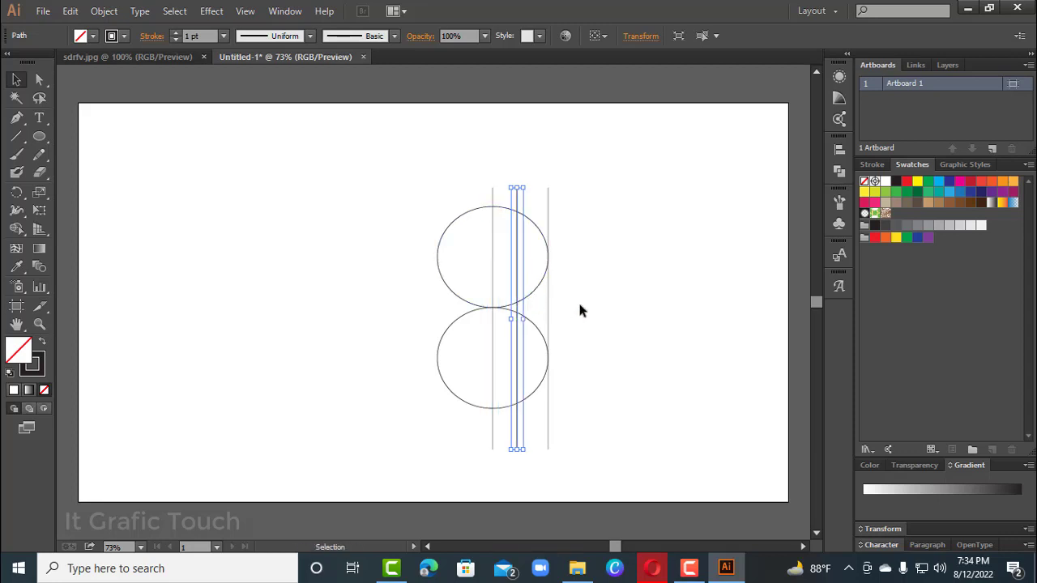
{"action": "left_click", "coordinate": [577, 299]}
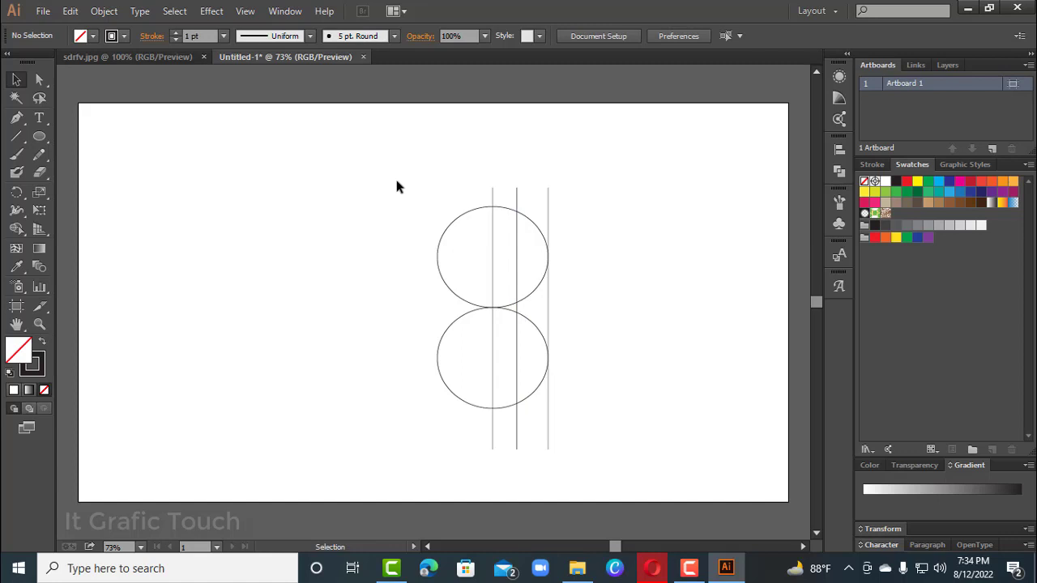
Fill the regions between the two rightmost lines with the orange C=0 M=35 Y=85 K=0 swatch using Shape Builder.
{"action": "left_click_drag", "start_coordinate": [396, 188], "coordinate": [606, 448]}
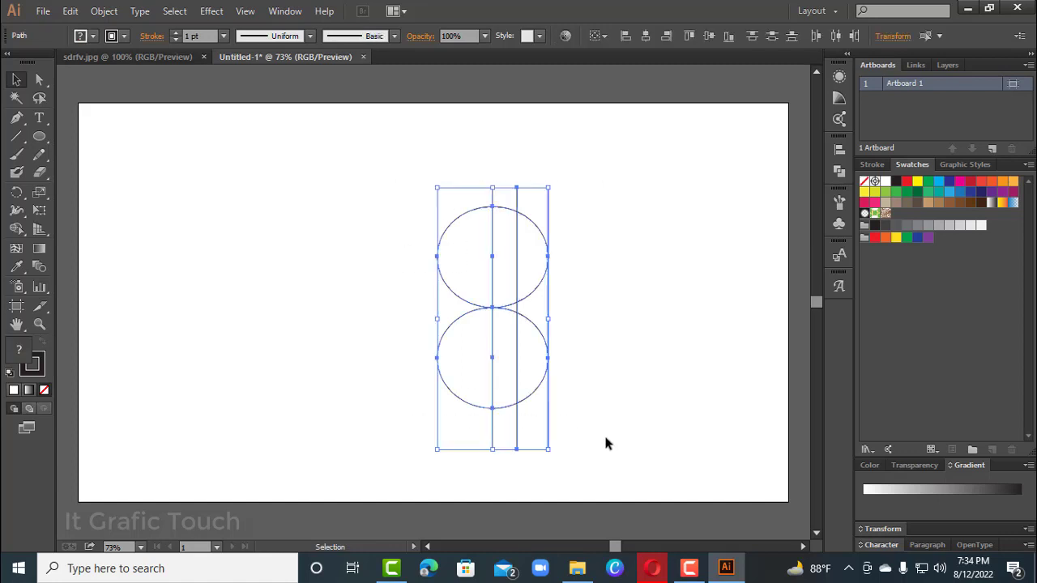
{"action": "key", "text": "ctrl+0"}
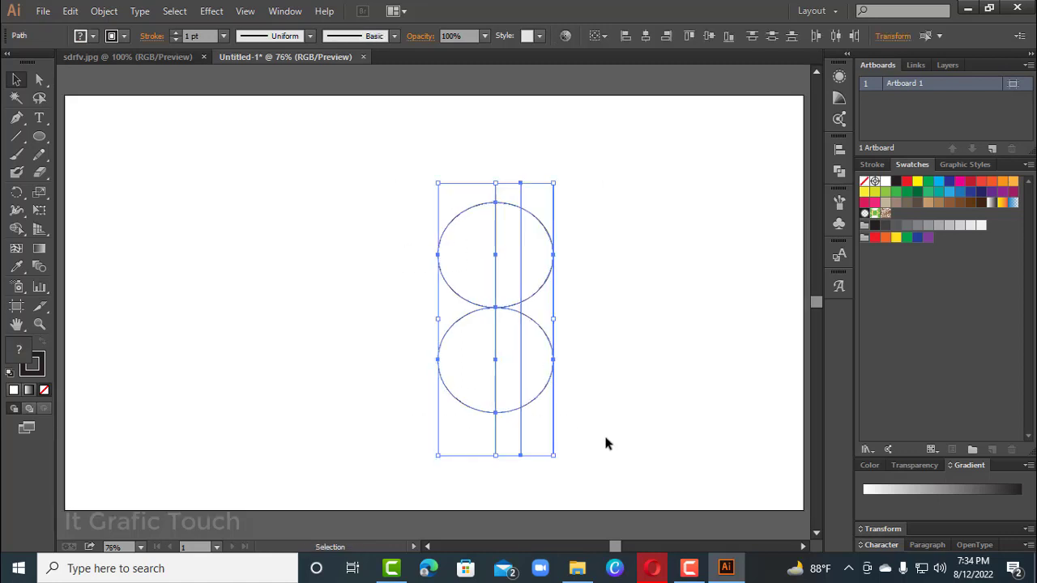
{"action": "left_click", "coordinate": [15, 230]}
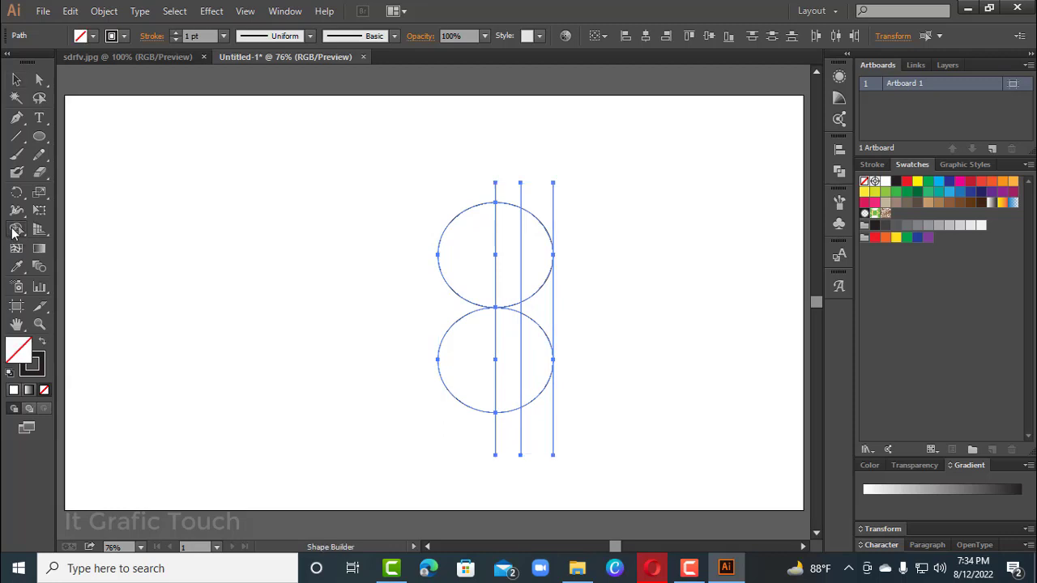
{"action": "left_click", "coordinate": [533, 255]}
{"action": "left_click", "coordinate": [541, 362]}
{"action": "double_click", "coordinate": [1013, 182]}
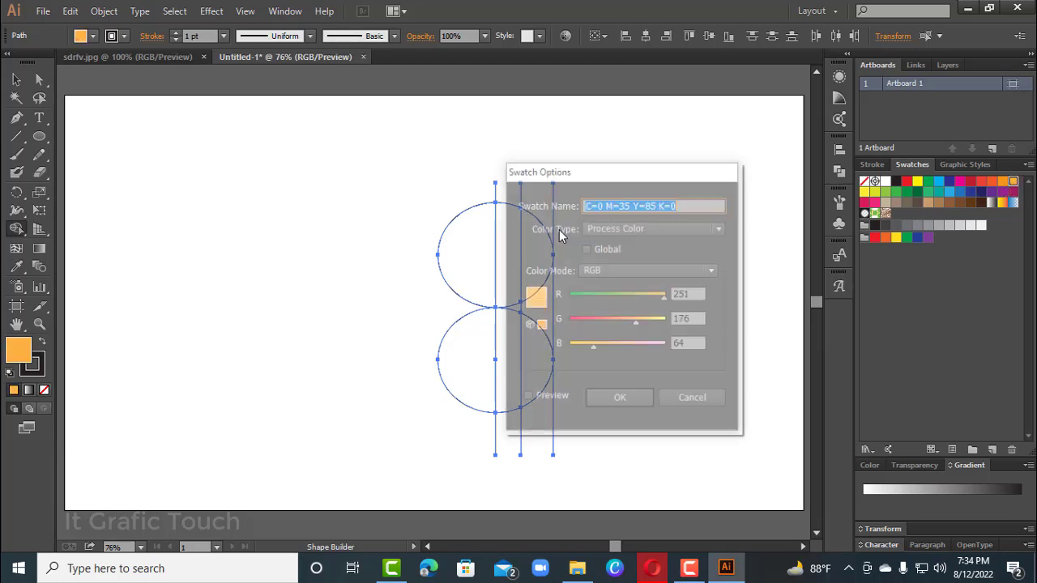
{"action": "left_click", "coordinate": [680, 407]}
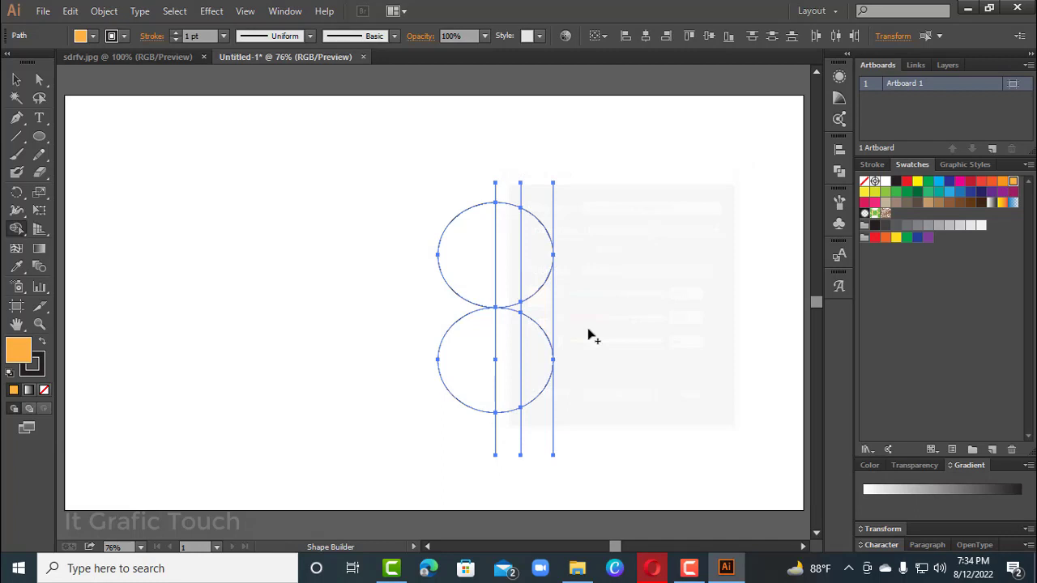
{"action": "left_click", "coordinate": [546, 261]}
{"action": "left_click_drag", "start_coordinate": [549, 332], "coordinate": [546, 357]}
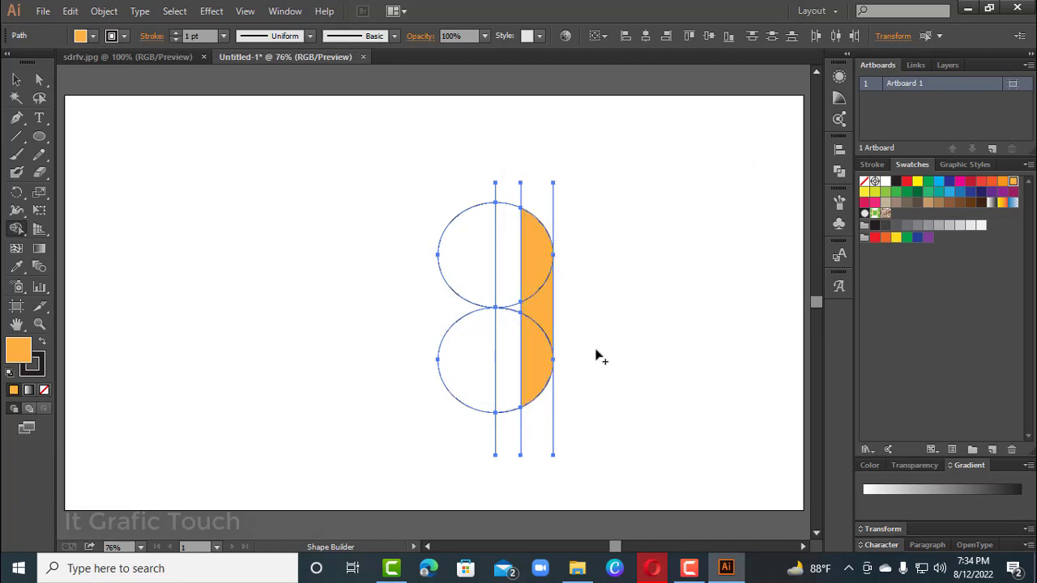
{"action": "left_click", "coordinate": [16, 80]}
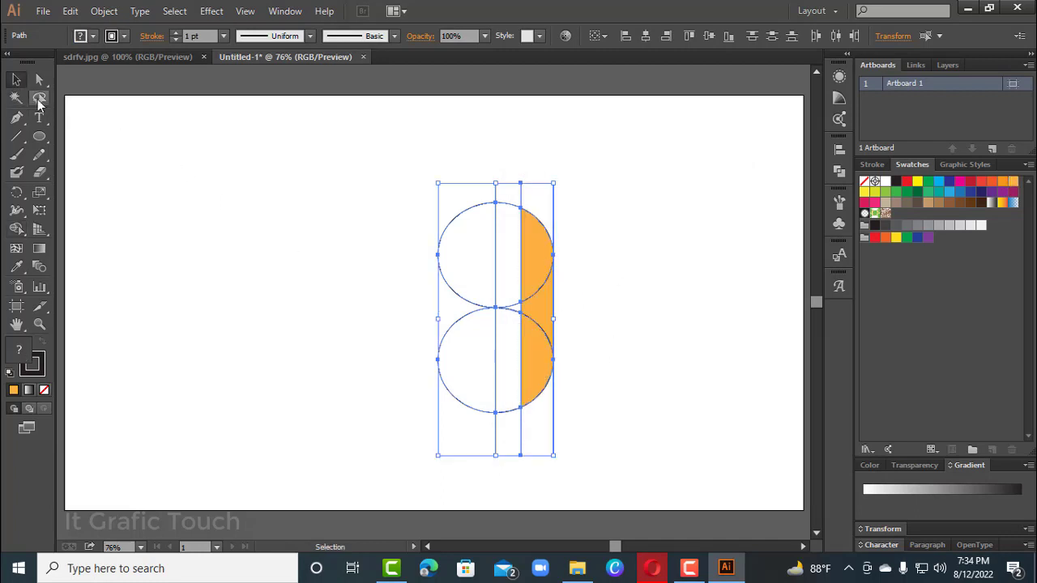
{"action": "left_click", "coordinate": [623, 236]}
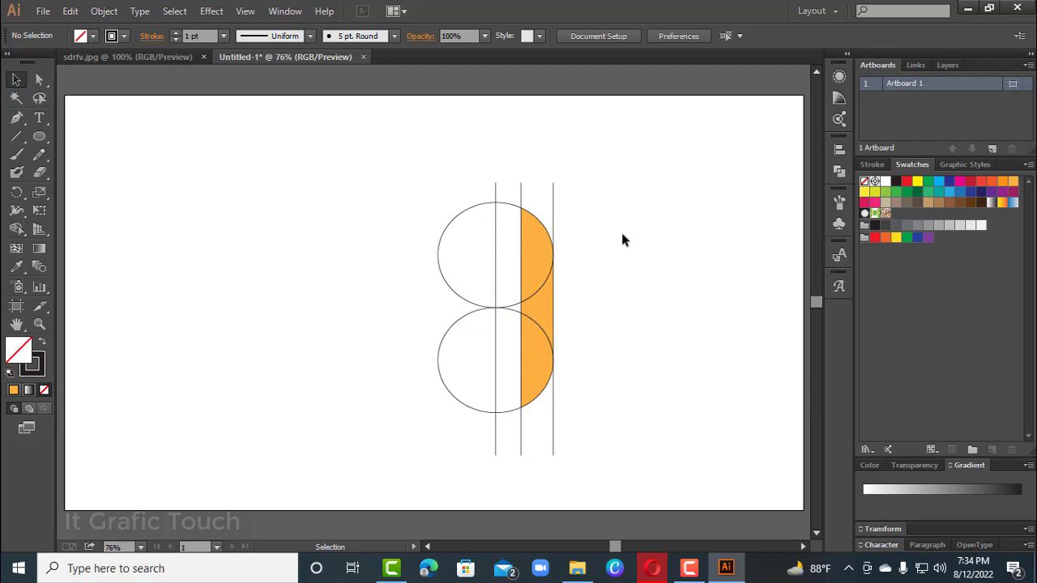
Move the orange pieces and their tangent line to the right, clear of the remaining ellipses.
{"action": "left_click", "coordinate": [536, 353]}
{"action": "left_click_drag", "start_coordinate": [536, 353], "coordinate": [629, 348]}
{"action": "left_click", "coordinate": [655, 317]}
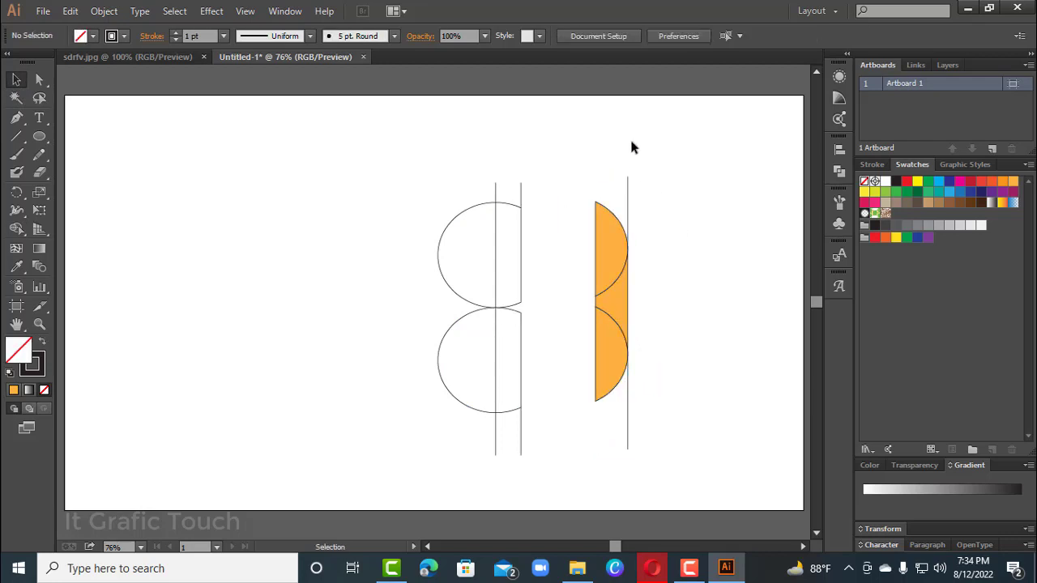
Delete the leftover line ends, ellipse parts and vertical lines, and move the orange pieces up and to the left.
{"action": "left_click_drag", "start_coordinate": [609, 166], "coordinate": [665, 231]}
{"action": "left_click_drag", "start_coordinate": [614, 174], "coordinate": [647, 203]}
{"action": "left_click", "coordinate": [684, 437]}
{"action": "left_click_drag", "start_coordinate": [619, 459], "coordinate": [617, 457]}
{"action": "key", "text": "Delete"}
{"action": "left_click_drag", "start_coordinate": [423, 157], "coordinate": [527, 444]}
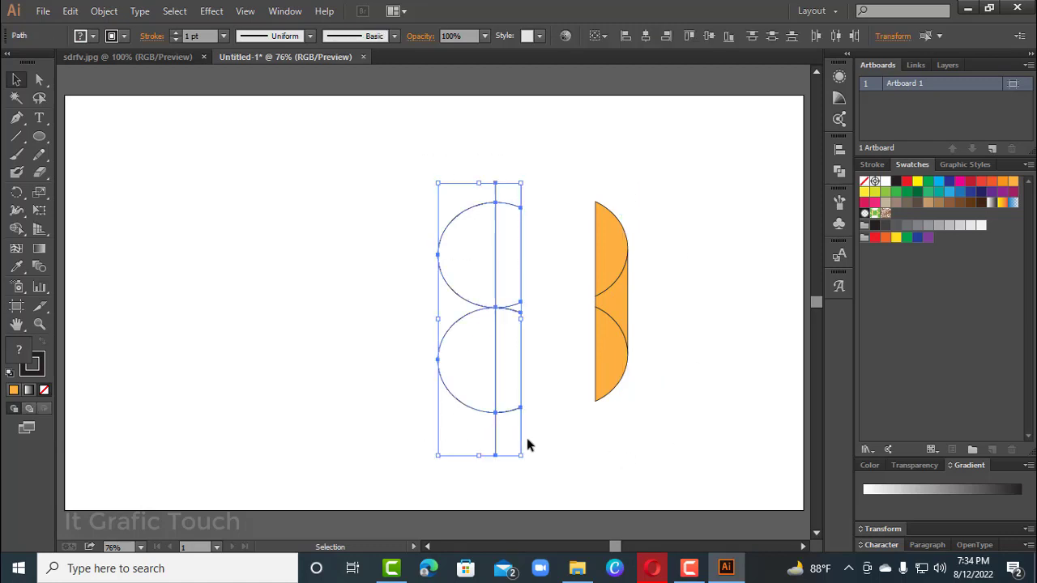
{"action": "key", "text": "Delete"}
{"action": "left_click_drag", "start_coordinate": [556, 167], "coordinate": [613, 343]}
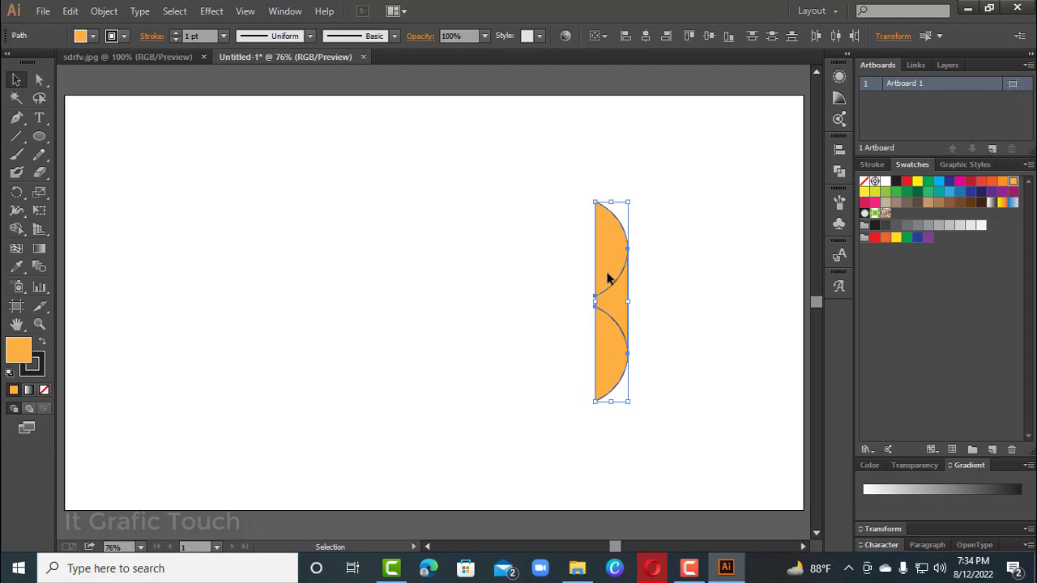
{"action": "left_click_drag", "start_coordinate": [610, 279], "coordinate": [538, 221]}
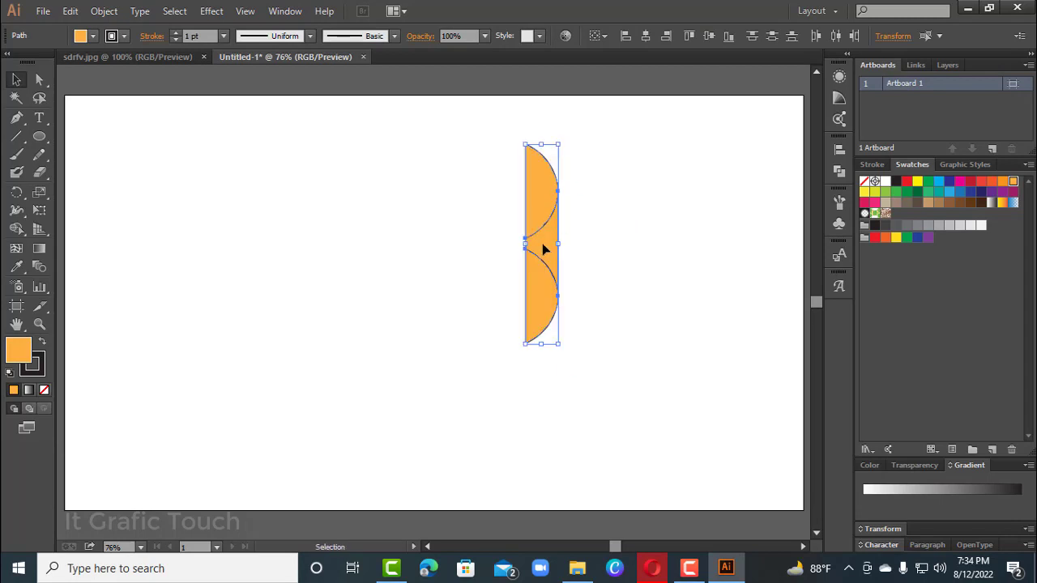
Add a slightly narrower copy of the upper orange segment on top of it, keeping its straight left edge aligned.
{"action": "left_click", "coordinate": [542, 209]}
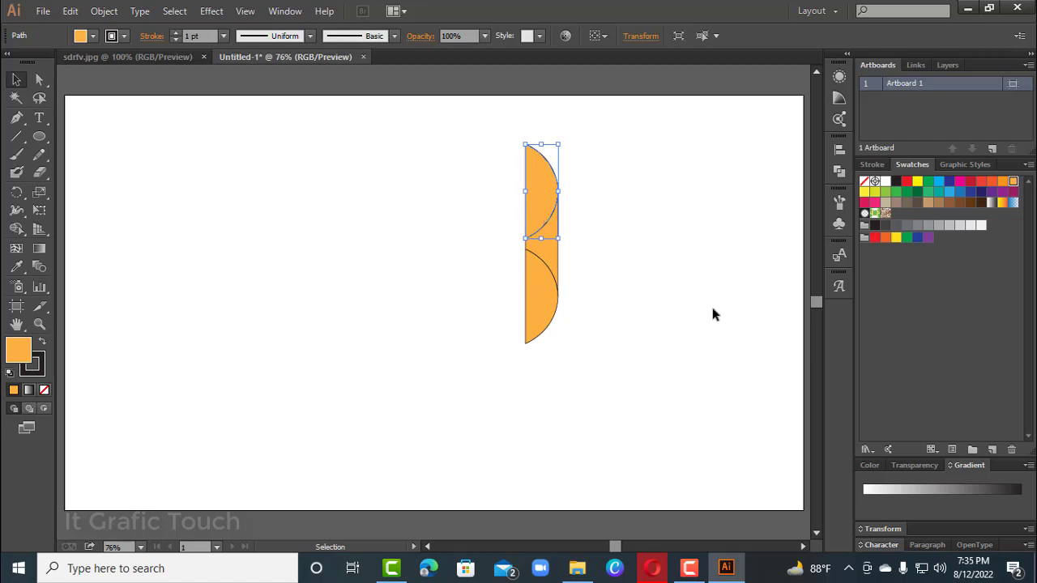
{"action": "key", "text": "a"}
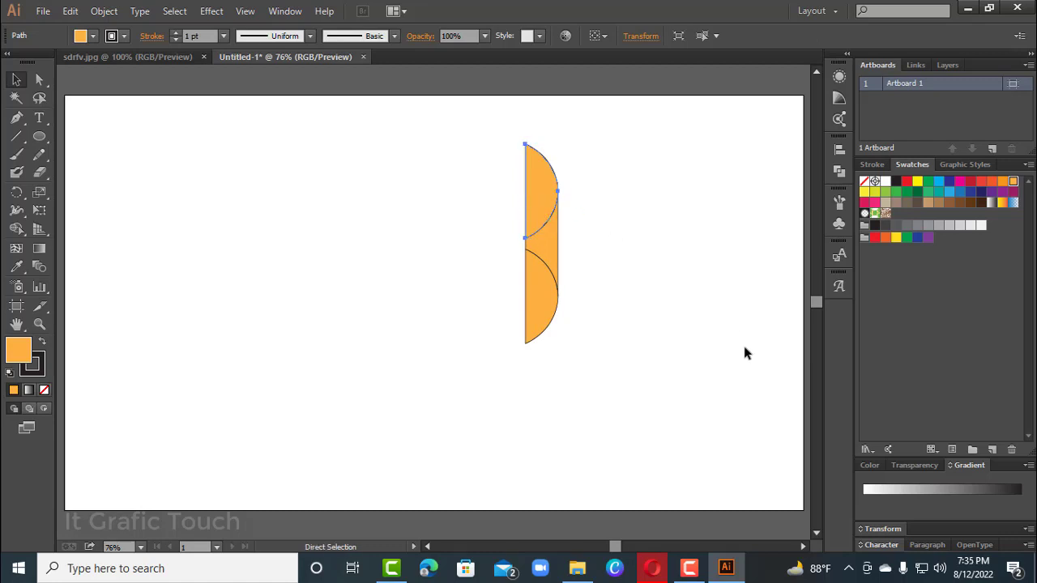
{"action": "key", "text": "v"}
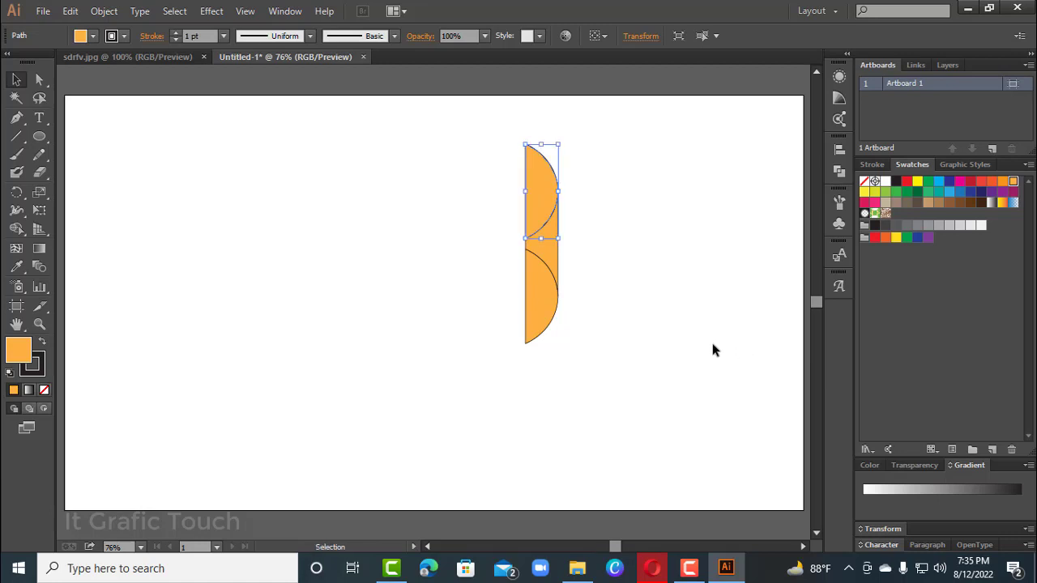
{"action": "left_click_drag", "start_coordinate": [559, 192], "coordinate": [556, 199]}
{"action": "left_click", "coordinate": [576, 199]}
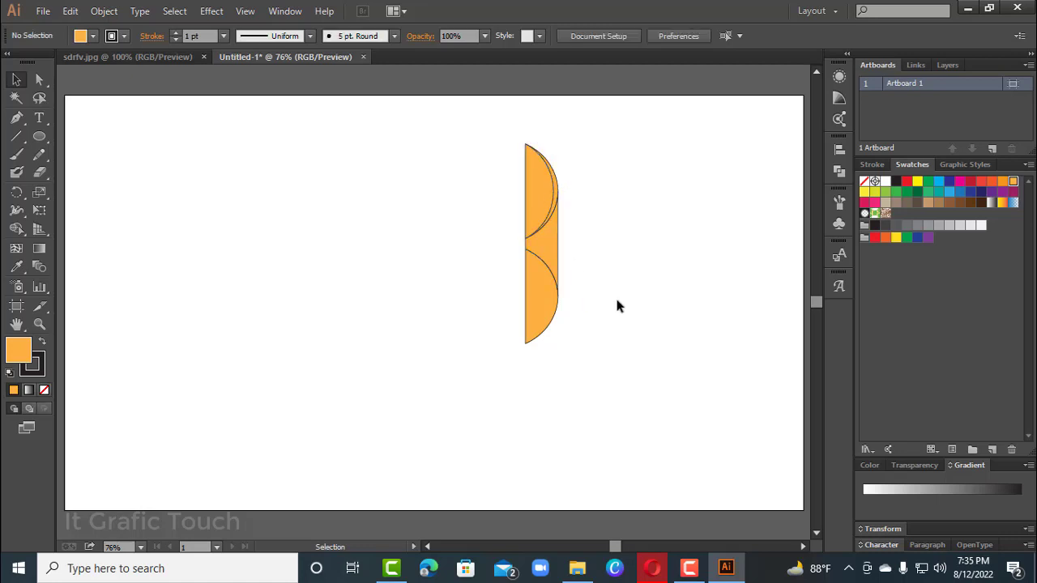
Duplicate the whole orange column to the left and rotate the copy 180 degrees so its straight edge faces the original.
{"action": "left_click_drag", "start_coordinate": [449, 141], "coordinate": [647, 381]}
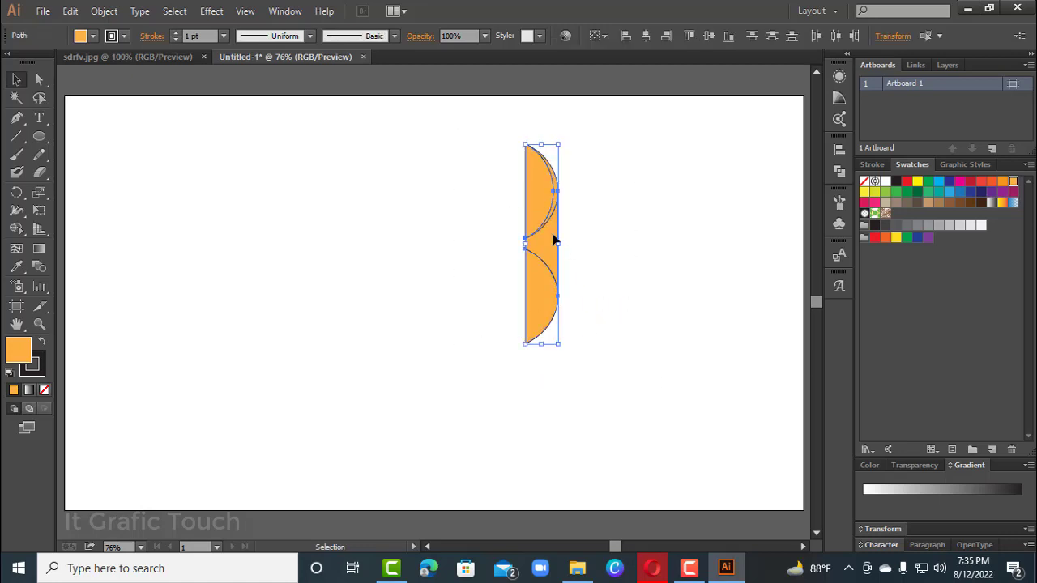
{"action": "left_click_drag", "start_coordinate": [546, 225], "coordinate": [485, 231]}
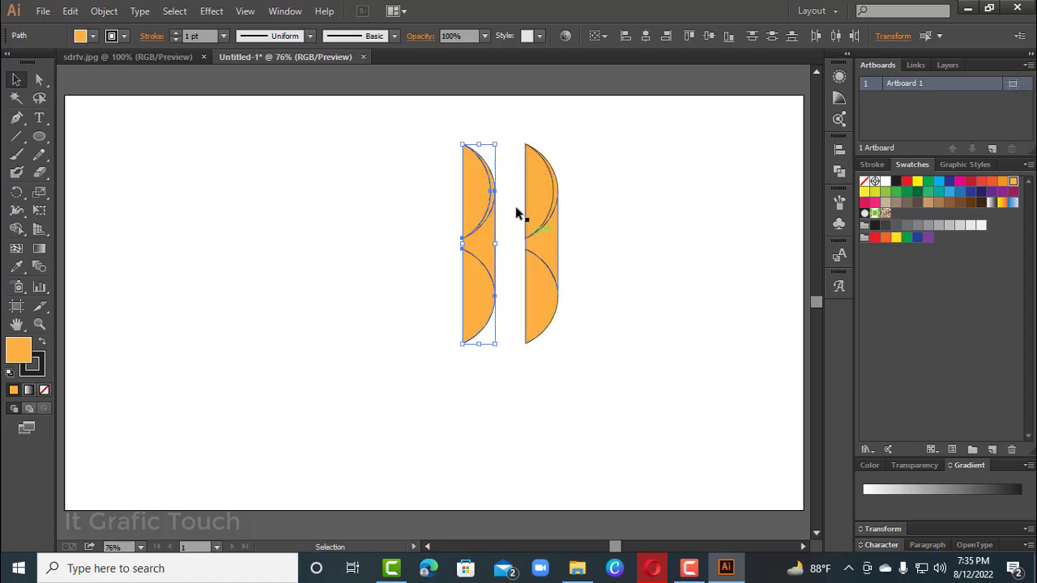
{"action": "left_click_drag", "start_coordinate": [502, 148], "coordinate": [439, 389]}
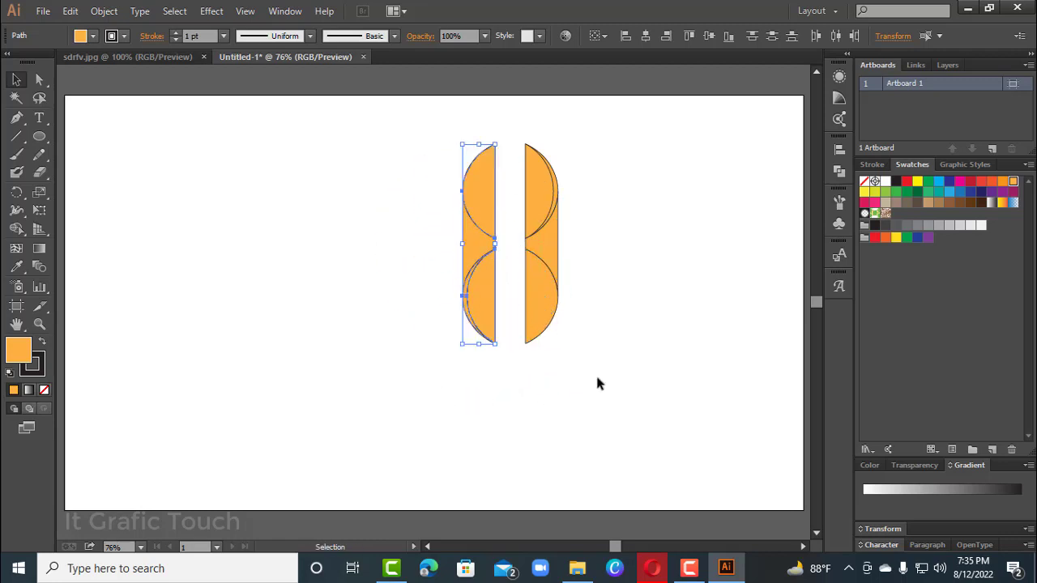
{"action": "left_click", "coordinate": [582, 375]}
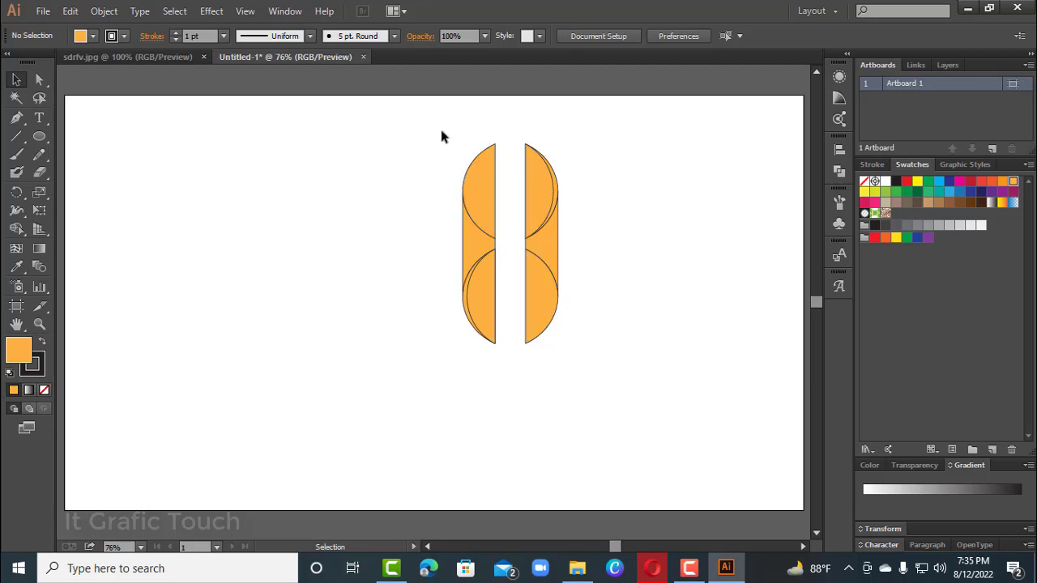
Merge the upper segment of the left orange column with its middle area using the Shape Builder.
{"action": "left_click_drag", "start_coordinate": [441, 130], "coordinate": [473, 351]}
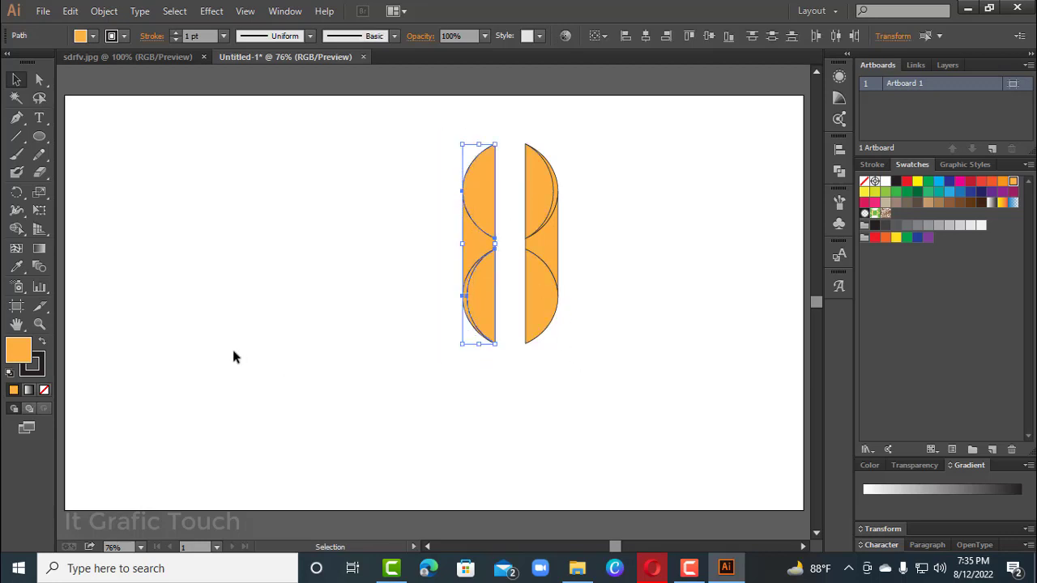
{"action": "left_click", "coordinate": [16, 229]}
{"action": "left_click_drag", "start_coordinate": [487, 212], "coordinate": [470, 256]}
{"action": "left_click", "coordinate": [16, 79]}
{"action": "left_click", "coordinate": [640, 347]}
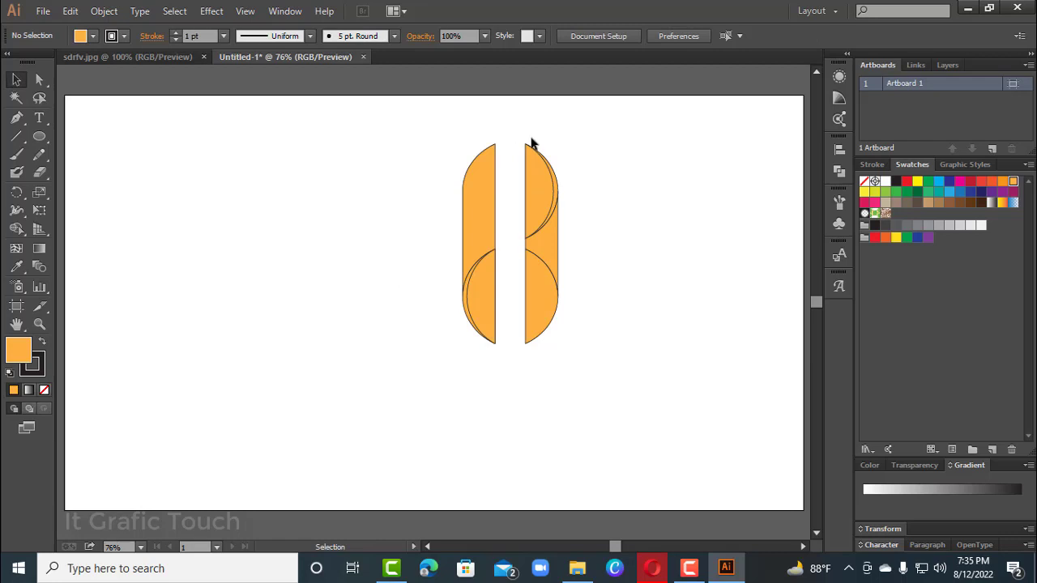
Merge the lower segment of the right orange column with its middle area using the Shape Builder.
{"action": "left_click_drag", "start_coordinate": [524, 125], "coordinate": [571, 350]}
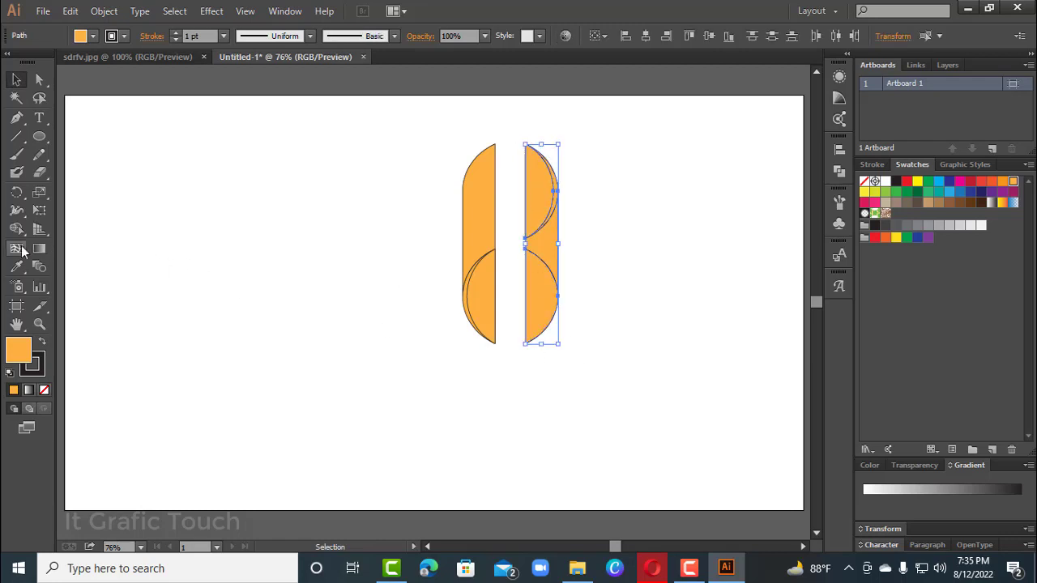
{"action": "left_click", "coordinate": [16, 229]}
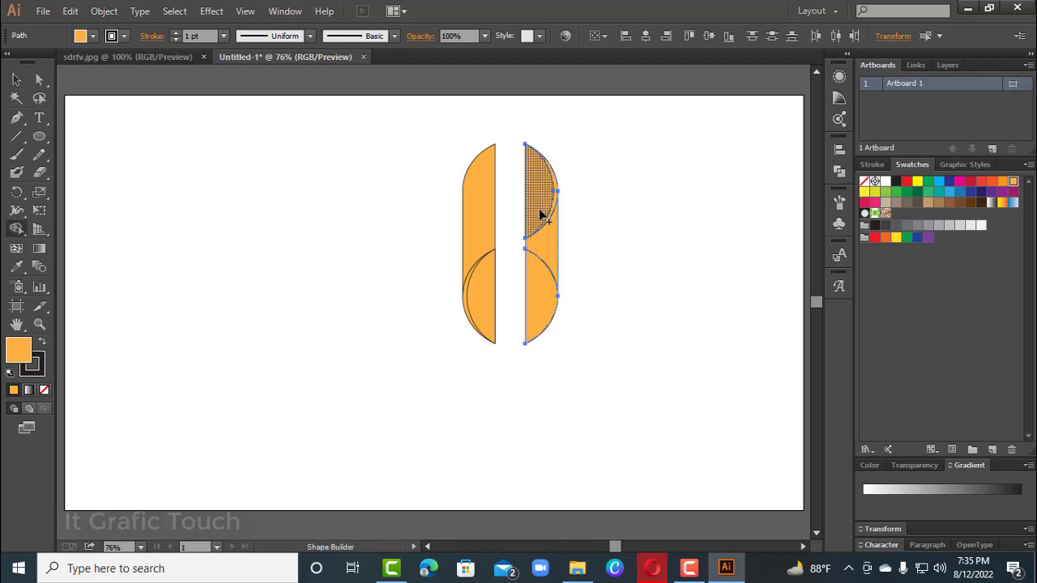
{"action": "mouse_move", "coordinate": [532, 282]}
{"action": "left_mouse_down"}
{"action": "mouse_move", "coordinate": [542, 258]}
{"action": "mouse_move", "coordinate": [548, 298]}
{"action": "left_mouse_up"}
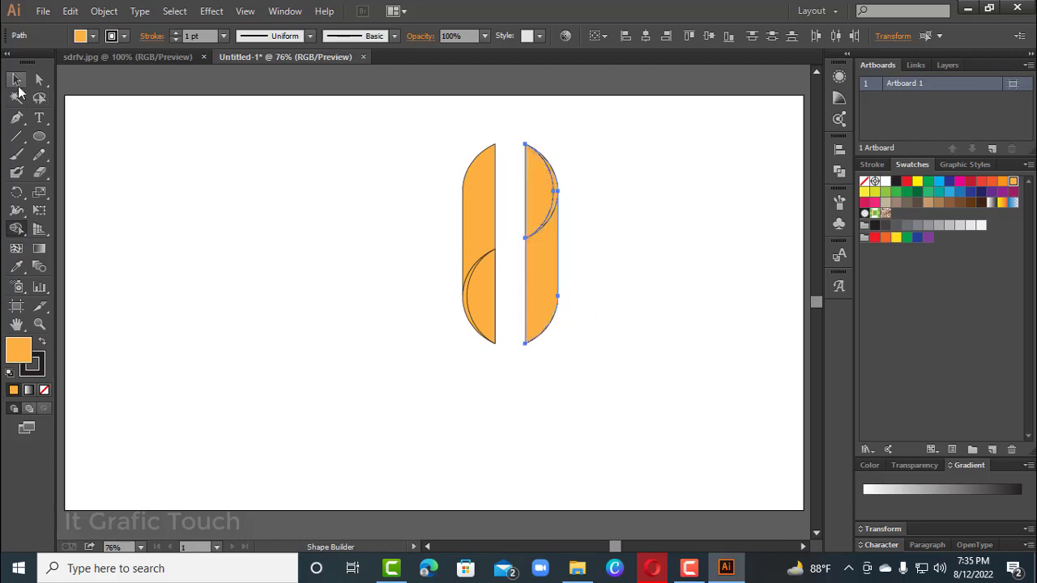
{"action": "left_click", "coordinate": [16, 79]}
{"action": "left_click", "coordinate": [671, 220]}
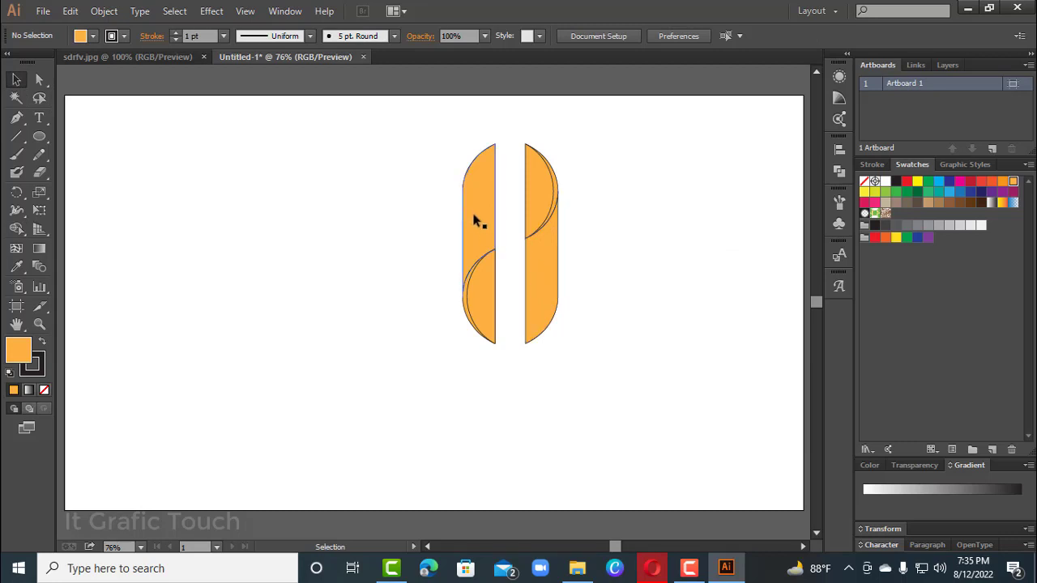
Move the left column down and against the right one so their straight edges meet and the outer curves form a continuous ribbon.
{"action": "left_click_drag", "start_coordinate": [475, 219], "coordinate": [505, 319]}
{"action": "key", "text": "a"}
{"action": "key", "text": "ctrl+equal"}
{"action": "key", "text": "ctrl+equal"}
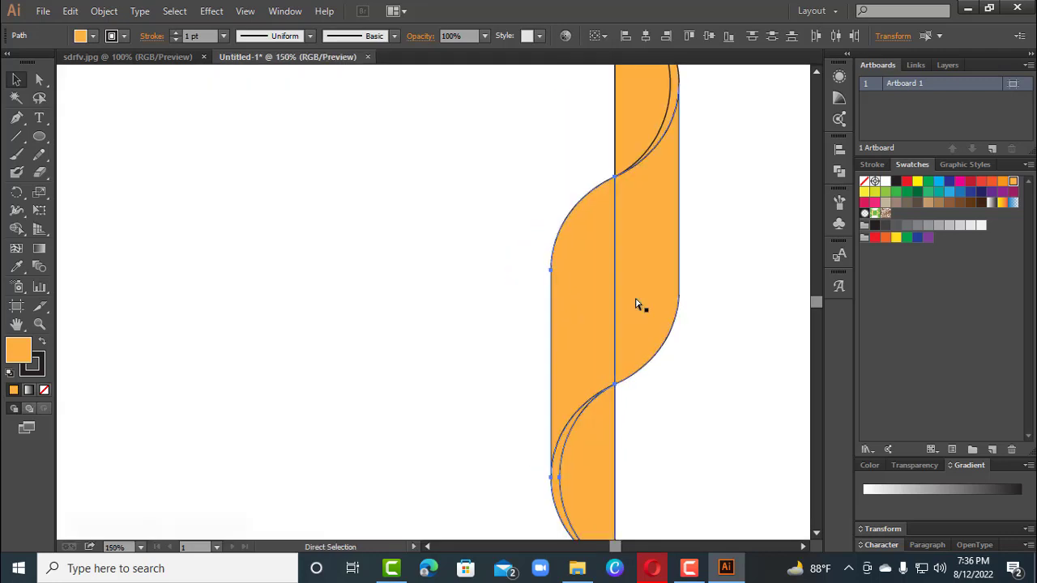
{"action": "key", "text": "v"}
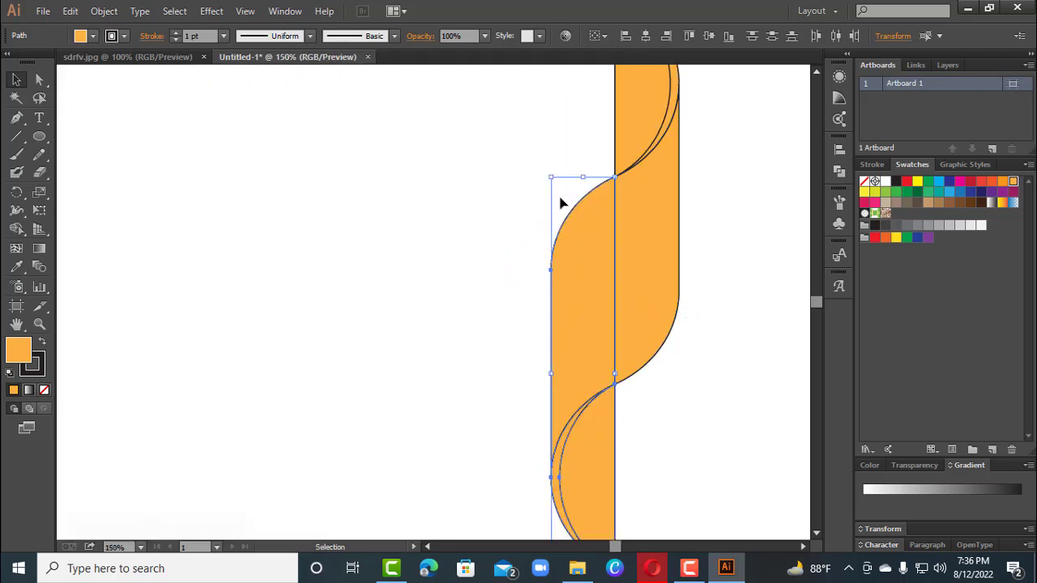
{"action": "key", "text": "ctrl+minus"}
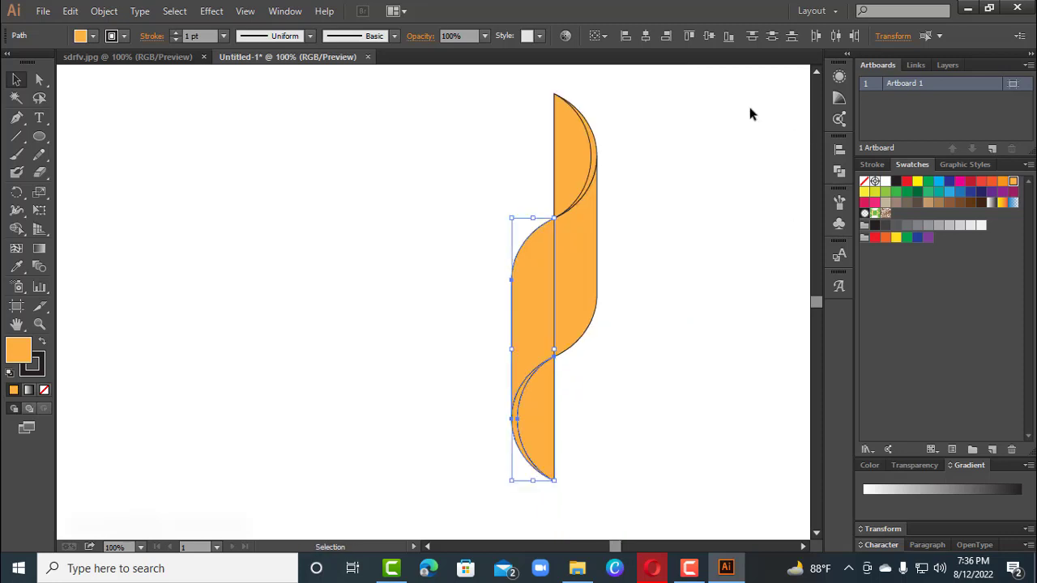
Merge the two middle pieces into one band with the Shape Builder and stretch the whole ribbon horizontally to about 1.5 times its width.
{"action": "left_click_drag", "start_coordinate": [468, 87], "coordinate": [635, 465]}
{"action": "left_click_drag", "start_coordinate": [643, 501], "coordinate": [643, 501]}
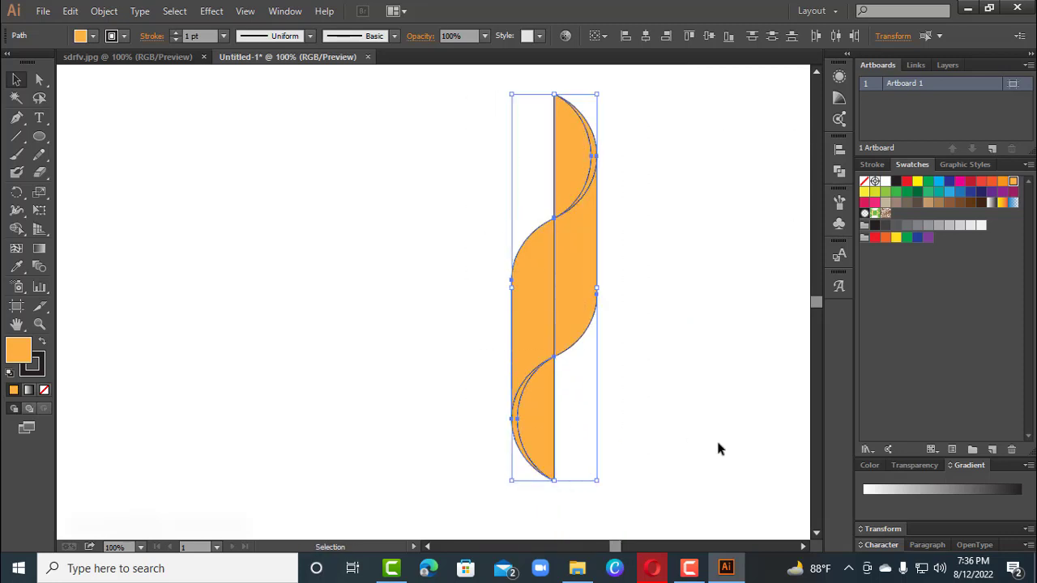
{"action": "left_click", "coordinate": [16, 228]}
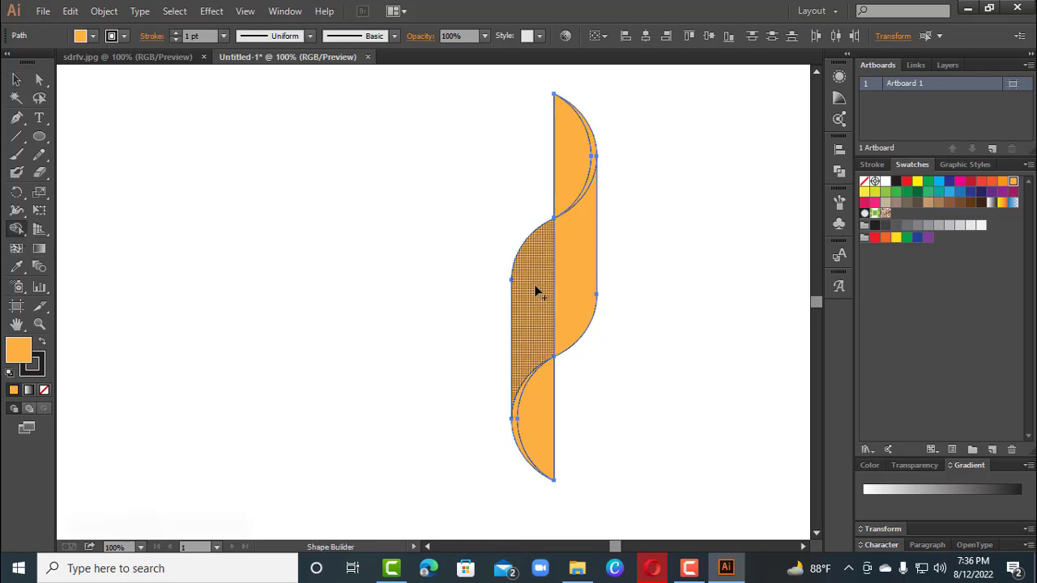
{"action": "mouse_move", "coordinate": [537, 289]}
{"action": "left_mouse_down"}
{"action": "mouse_move", "coordinate": [567, 278]}
{"action": "mouse_move", "coordinate": [567, 316]}
{"action": "left_mouse_up"}
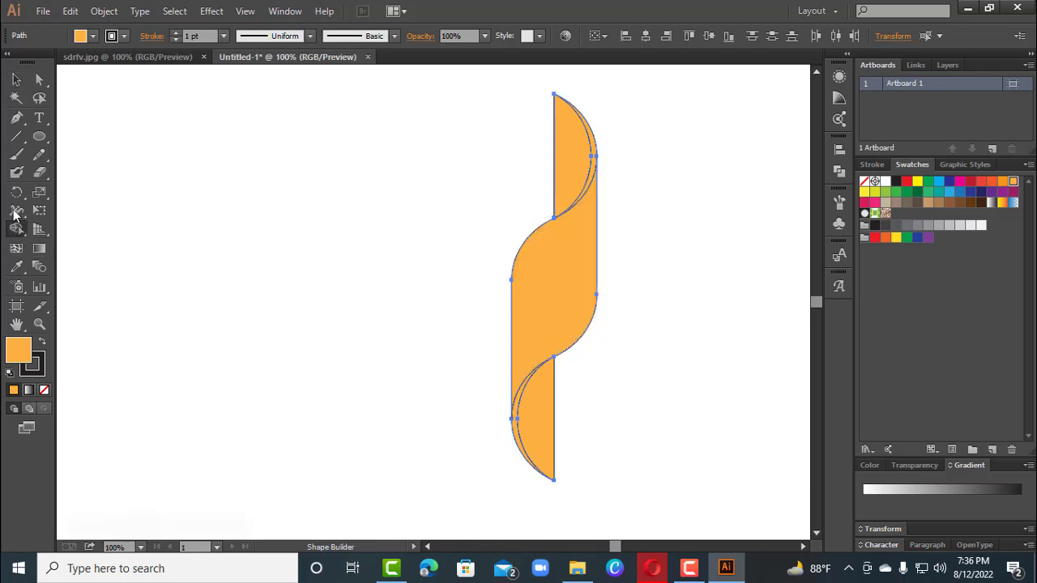
{"action": "double_click", "coordinate": [16, 79]}
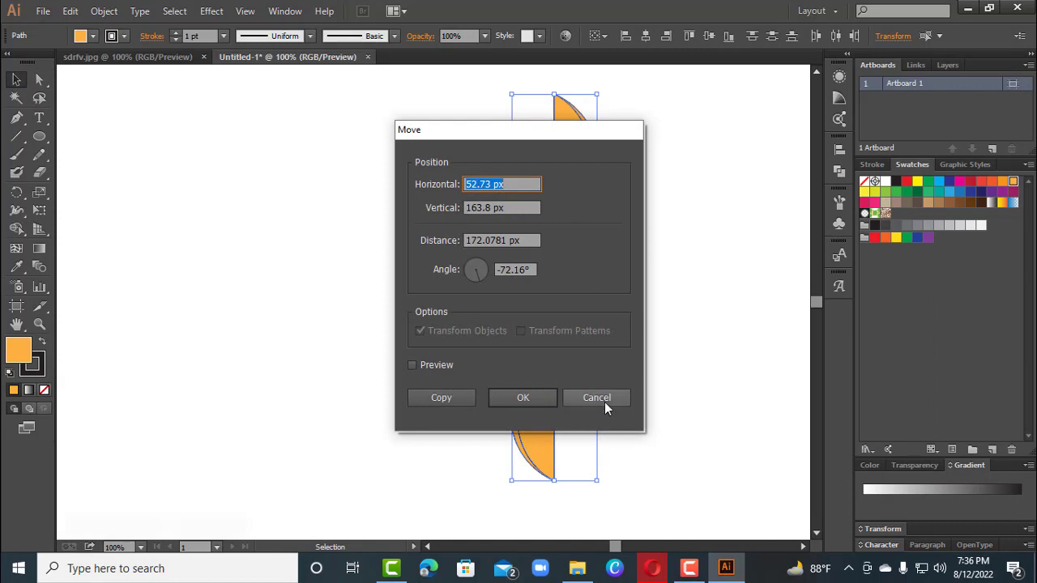
{"action": "left_click", "coordinate": [599, 397]}
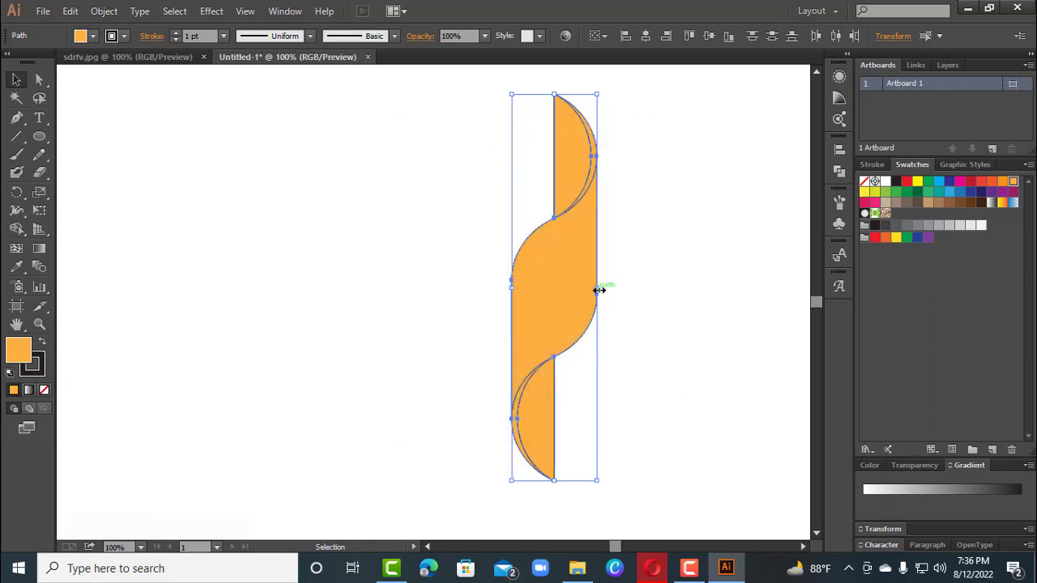
{"action": "left_click_drag", "start_coordinate": [599, 289], "coordinate": [644, 292]}
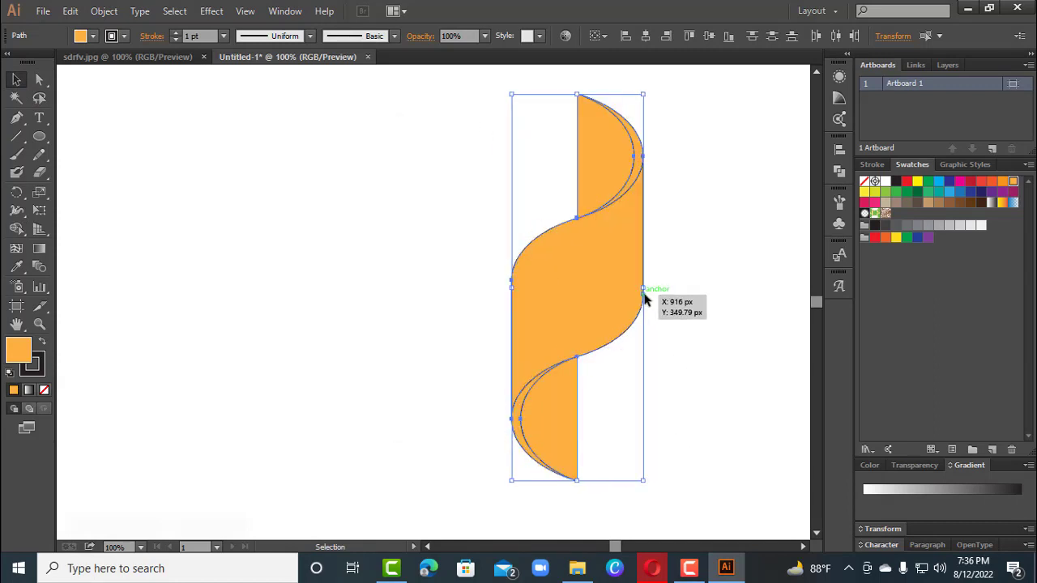
{"action": "key", "text": "ctrl+minus"}
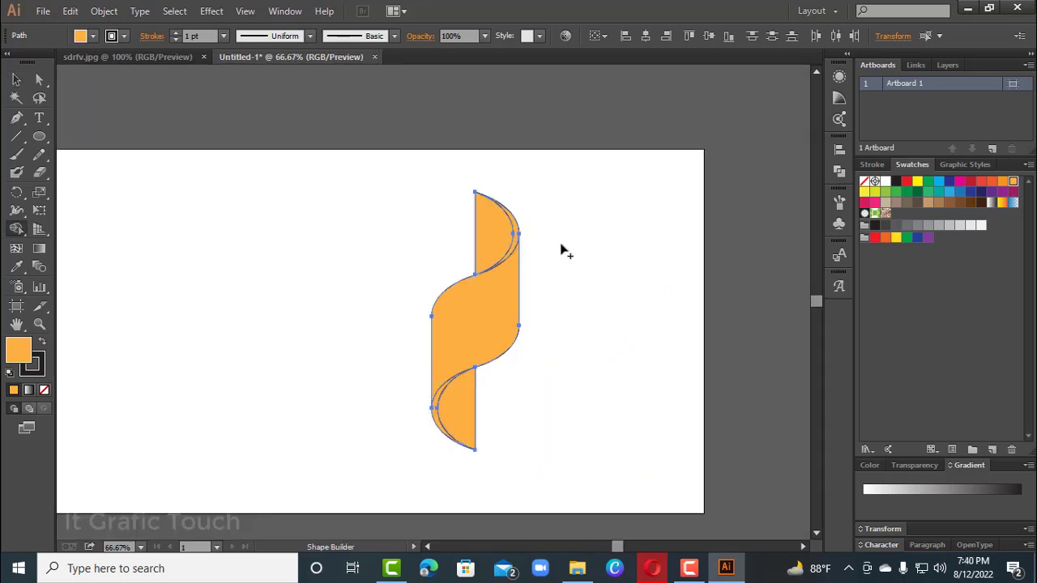
{"action": "key", "text": "shift+m"}
{"action": "left_click_drag", "start_coordinate": [497, 323], "coordinate": [341, 310]}
{"action": "double_click", "coordinate": [17, 79]}
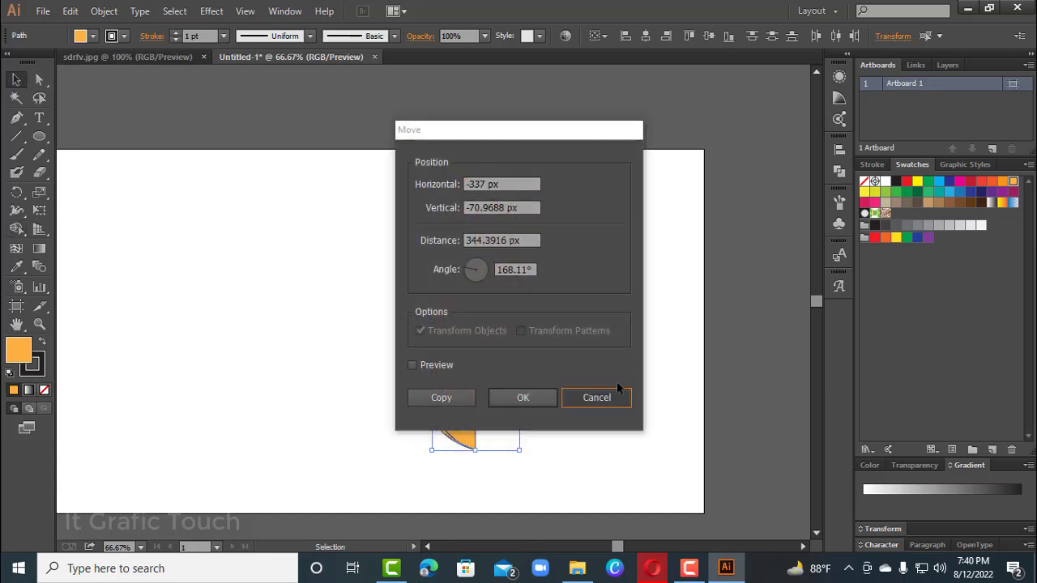
{"action": "left_click", "coordinate": [597, 397]}
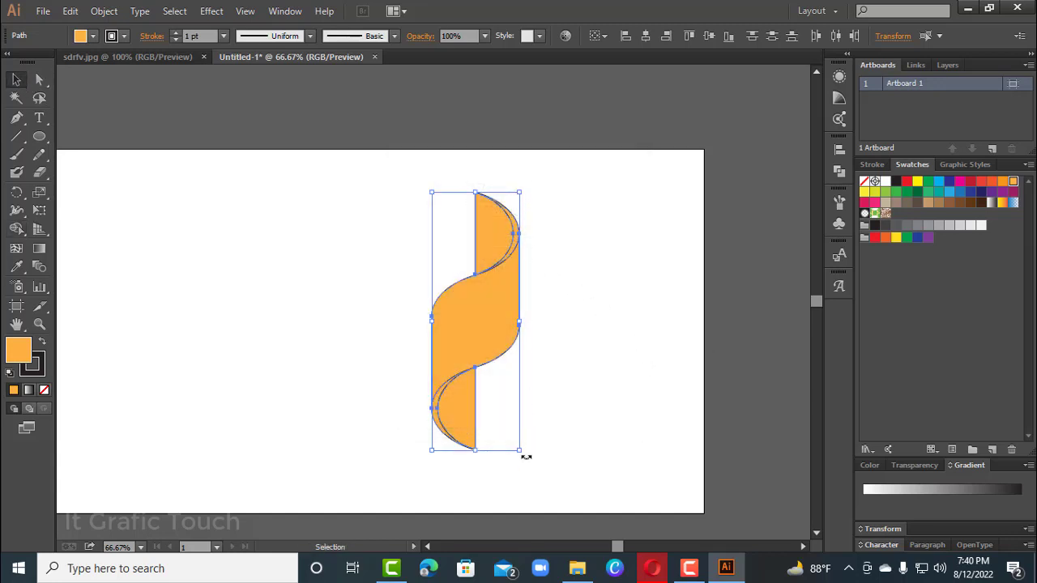
Move the ribbon up and left near the artboard's top edge, and shrink it to about two thirds width and just under half height.
{"action": "left_click_drag", "start_coordinate": [586, 403], "coordinate": [636, 397]}
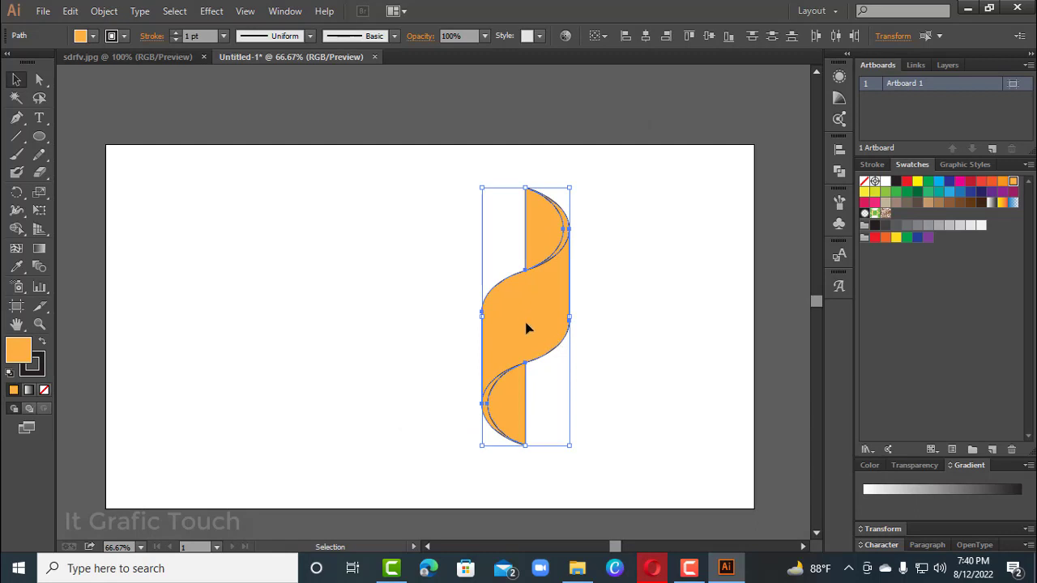
{"action": "left_click_drag", "start_coordinate": [525, 324], "coordinate": [422, 315]}
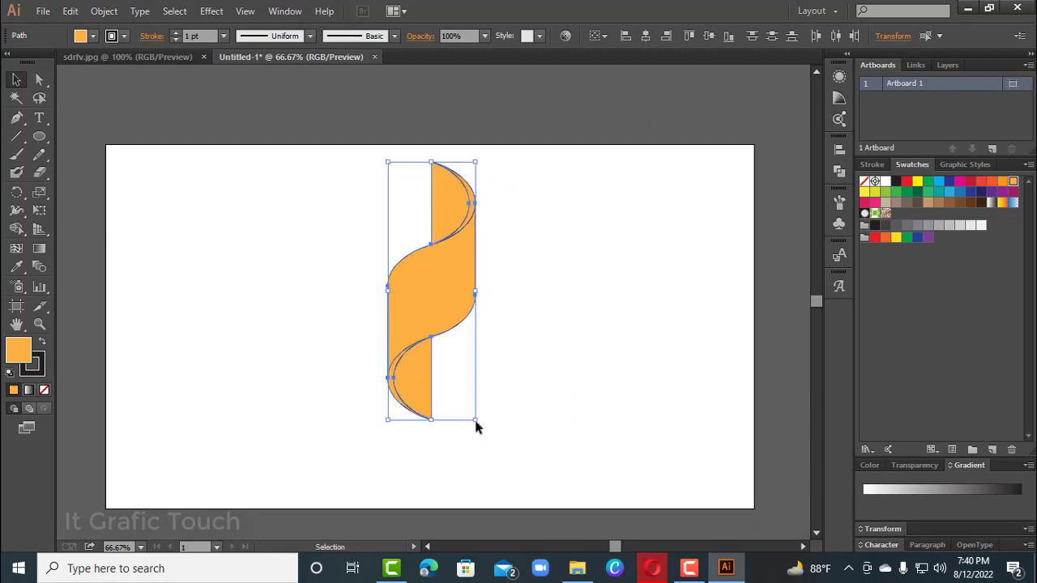
{"action": "left_click_drag", "start_coordinate": [476, 421], "coordinate": [448, 283]}
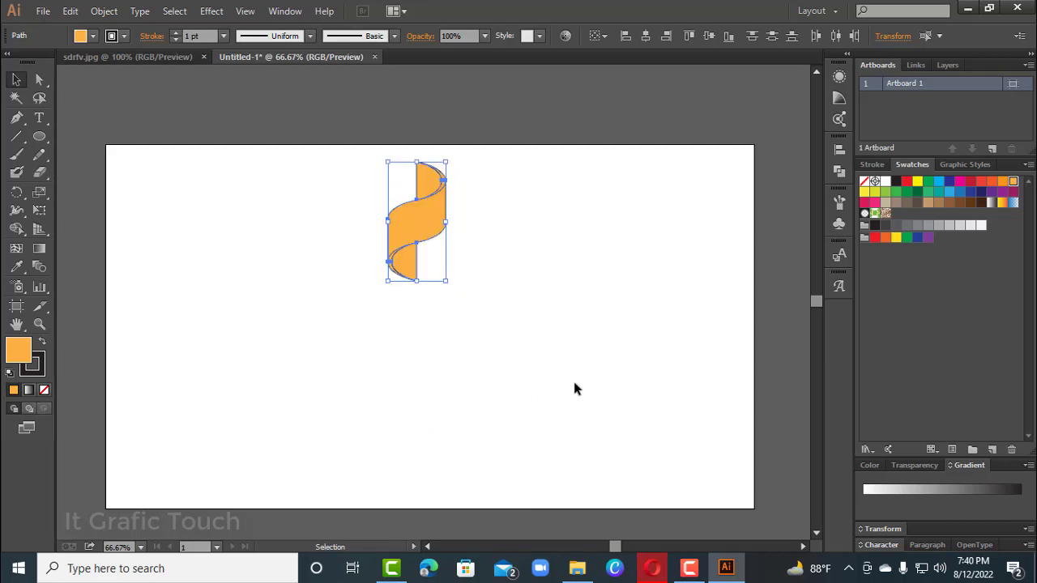
{"action": "left_click", "coordinate": [514, 299]}
{"action": "left_click_drag", "start_coordinate": [417, 210], "coordinate": [431, 272]}
{"action": "key", "text": "ctrl+z"}
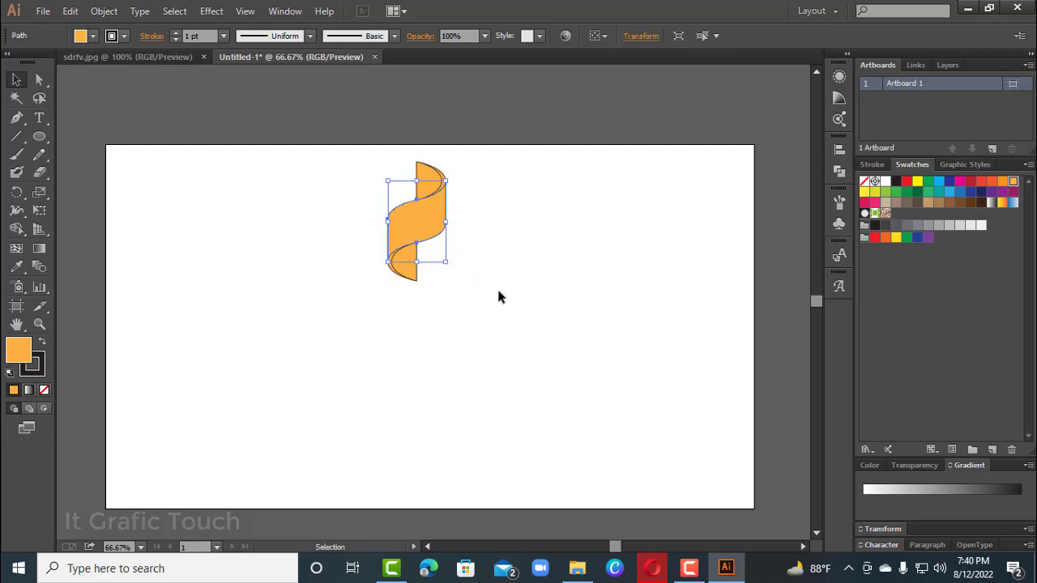
{"action": "left_click", "coordinate": [499, 293]}
Duplicate the whole ribbon about 160 px straight down so the copy's top half-ellipse adjoins the original's bottom one.
{"action": "left_click_drag", "start_coordinate": [395, 175], "coordinate": [464, 280]}
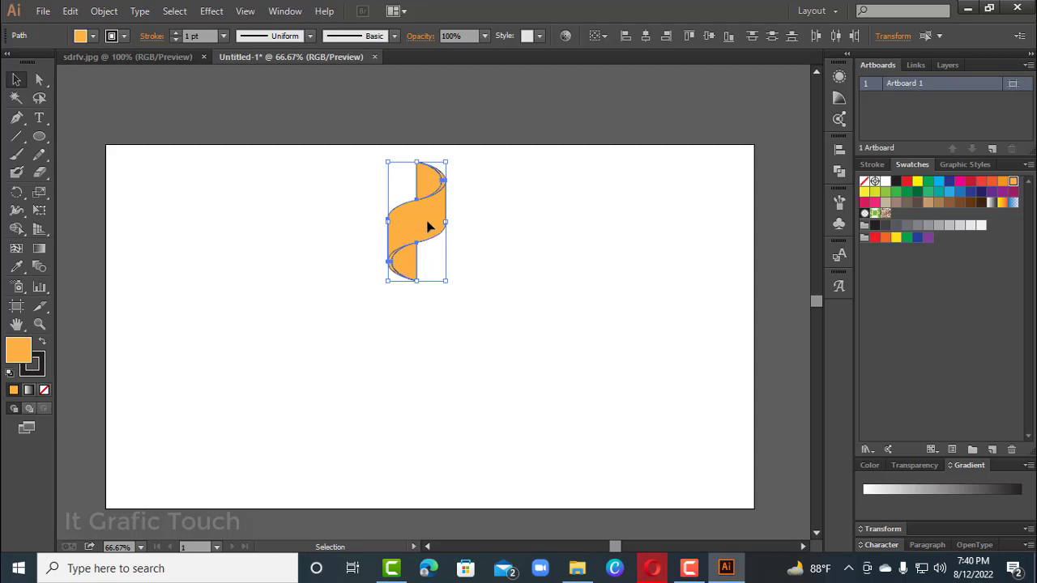
{"action": "left_click_drag", "start_coordinate": [428, 226], "coordinate": [429, 309]}
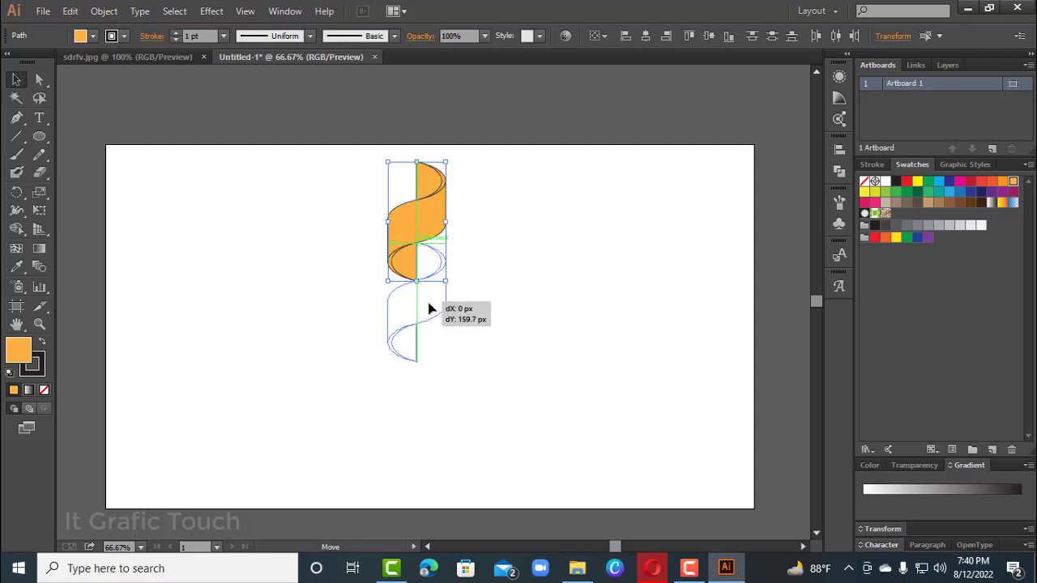
{"action": "left_click_drag", "start_coordinate": [429, 308], "coordinate": [433, 308]}
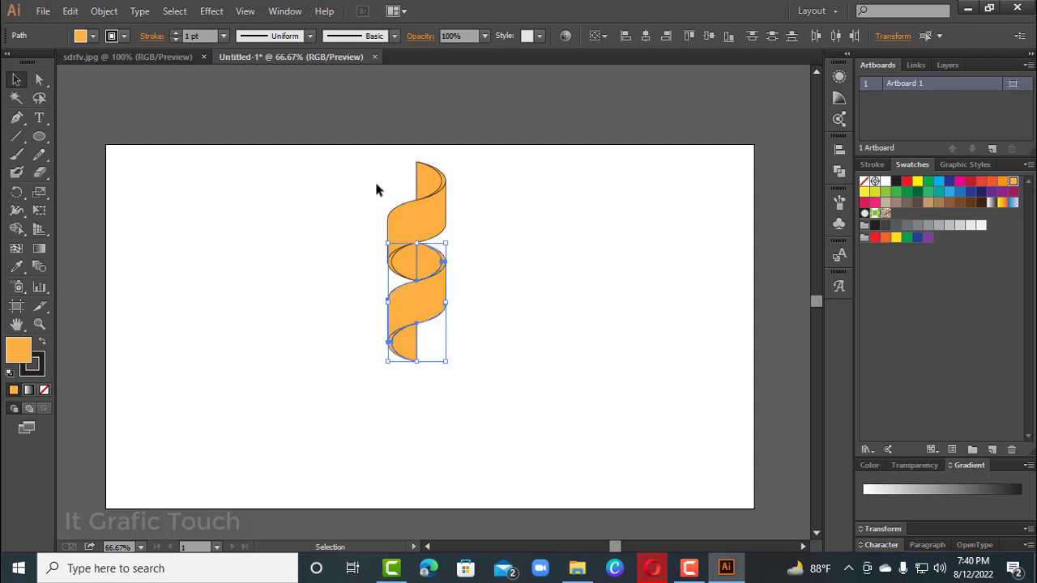
Merge the two inner half-ellipses at the junction of the ribbons into one shape using the Shape Builder.
{"action": "left_click", "coordinate": [440, 278]}
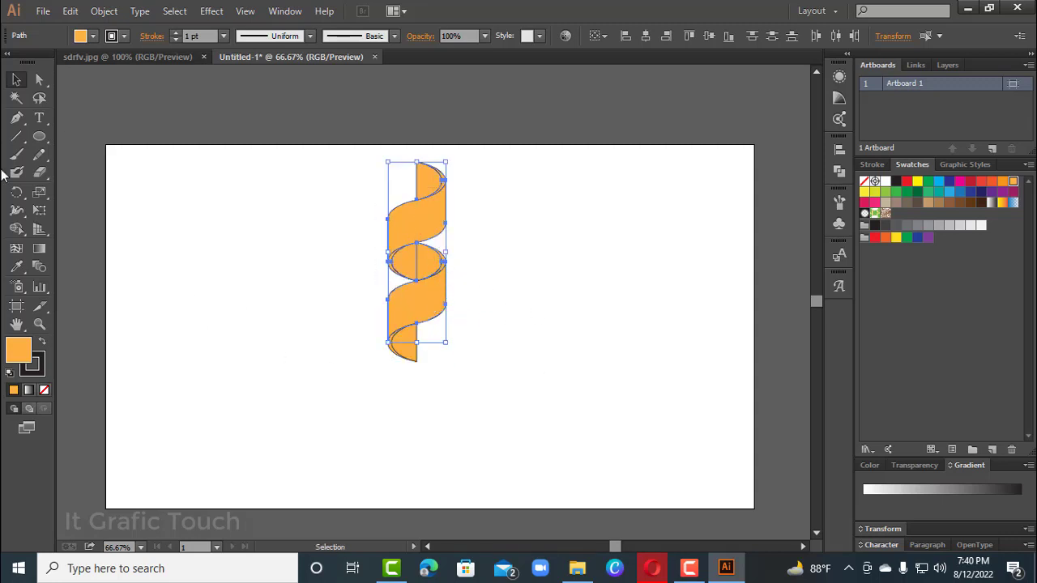
{"action": "left_click", "coordinate": [18, 230]}
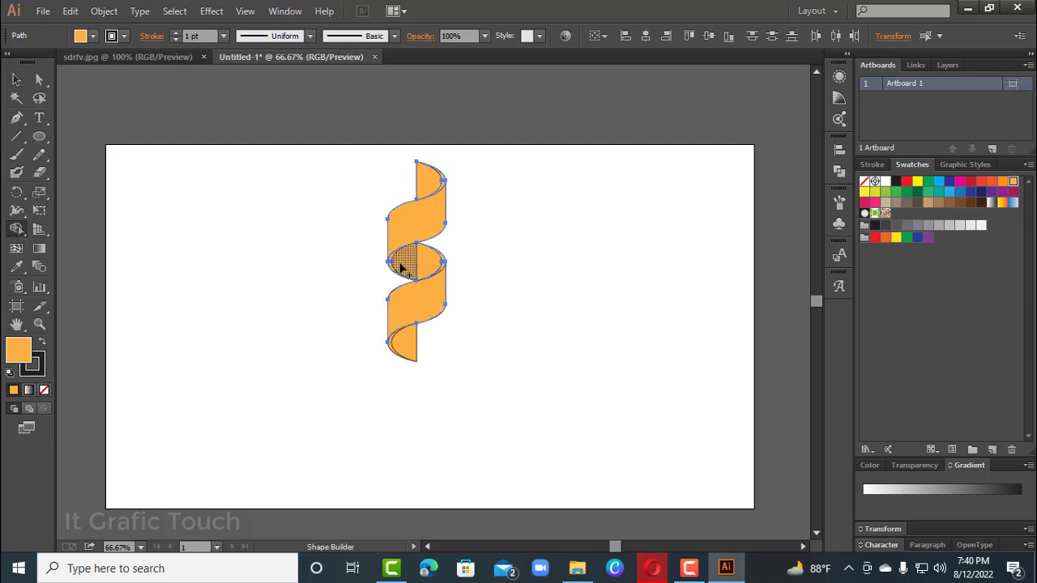
{"action": "left_click_drag", "start_coordinate": [410, 265], "coordinate": [422, 270]}
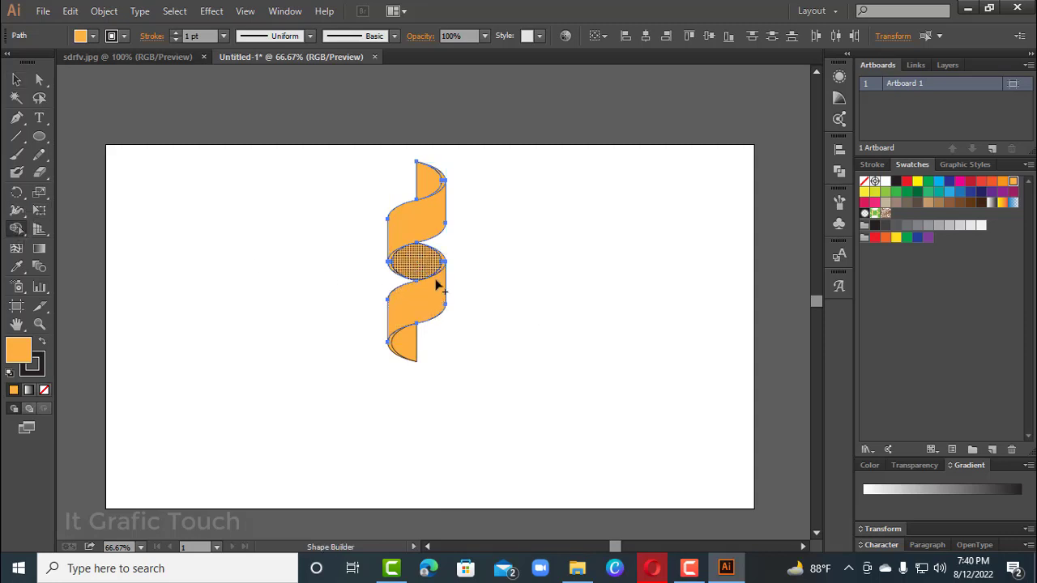
{"action": "left_click", "coordinate": [16, 80]}
{"action": "left_click", "coordinate": [520, 306]}
Rotate the complete ribbon 90 degrees clockwise to horizontal and enlarge it from its center to about double size.
{"action": "left_click_drag", "start_coordinate": [352, 157], "coordinate": [502, 372]}
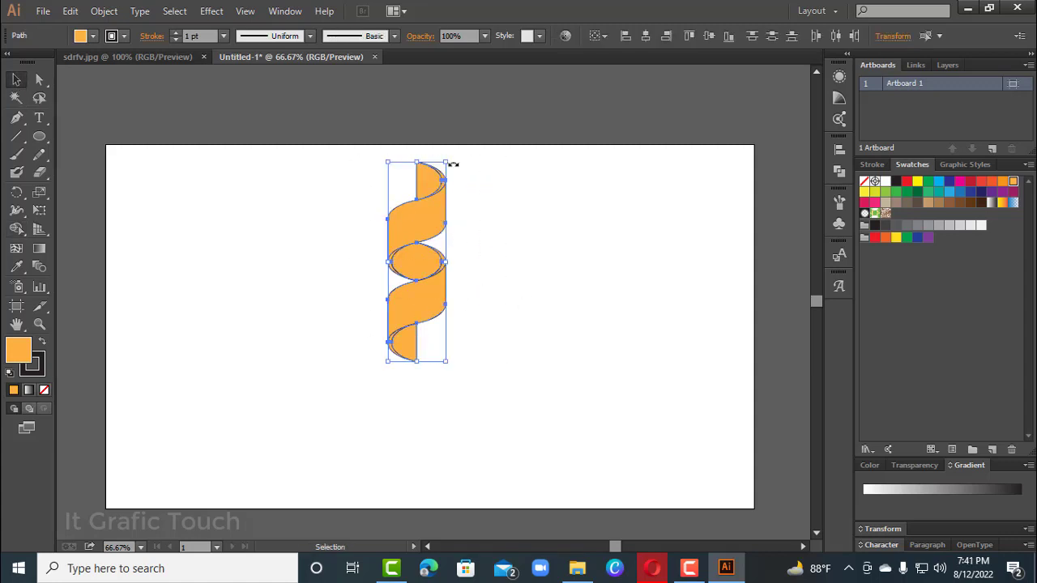
{"action": "left_click_drag", "start_coordinate": [452, 161], "coordinate": [513, 289]}
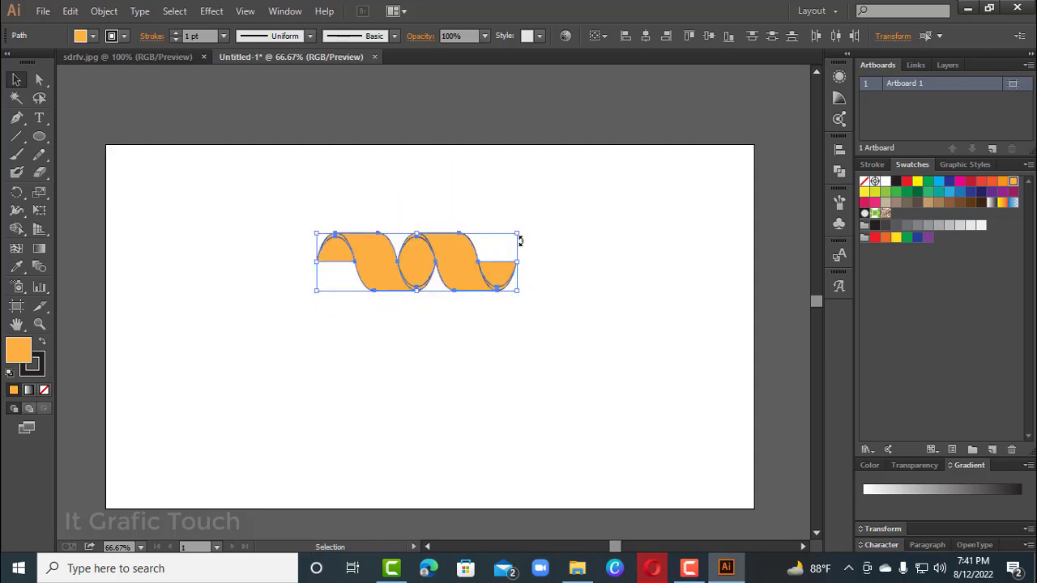
{"action": "left_click_drag", "start_coordinate": [519, 234], "coordinate": [600, 211]}
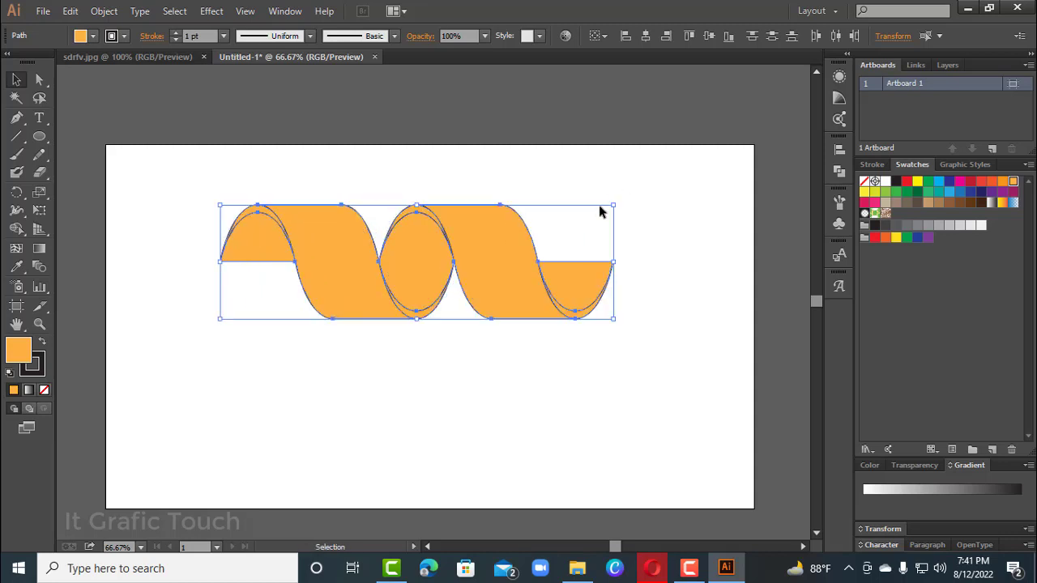
Place a duplicate of the horizontal ribbon directly below the original, leaving a small gap, and deselect it.
{"action": "left_click_drag", "start_coordinate": [475, 250], "coordinate": [463, 398]}
{"action": "left_click", "coordinate": [691, 362]}
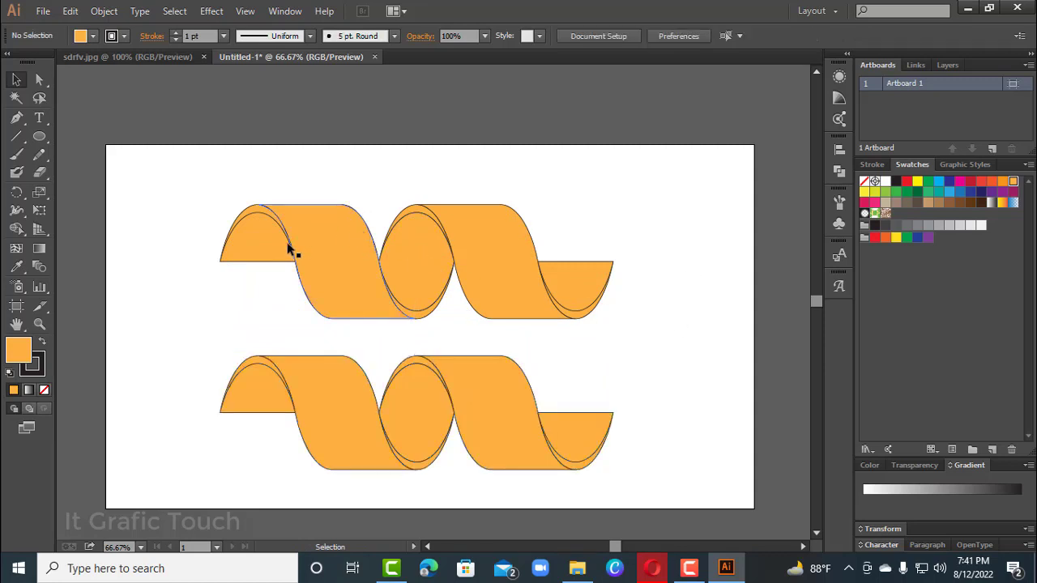
Fill the first wide band of the upper ribbon with the white-to-black linear gradient.
{"action": "left_click", "coordinate": [260, 252]}
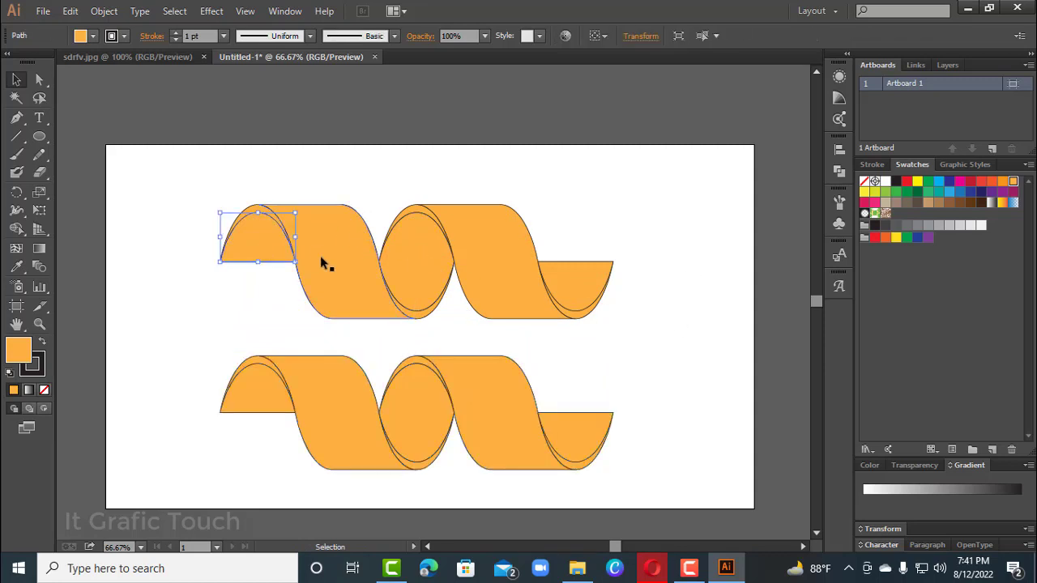
{"action": "left_click", "coordinate": [322, 261]}
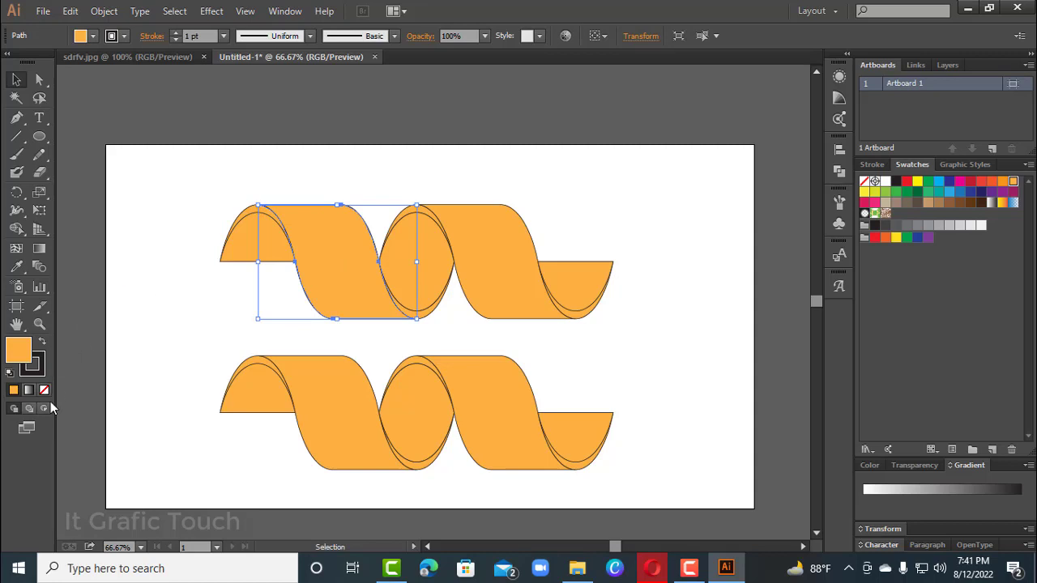
{"action": "left_click", "coordinate": [28, 390]}
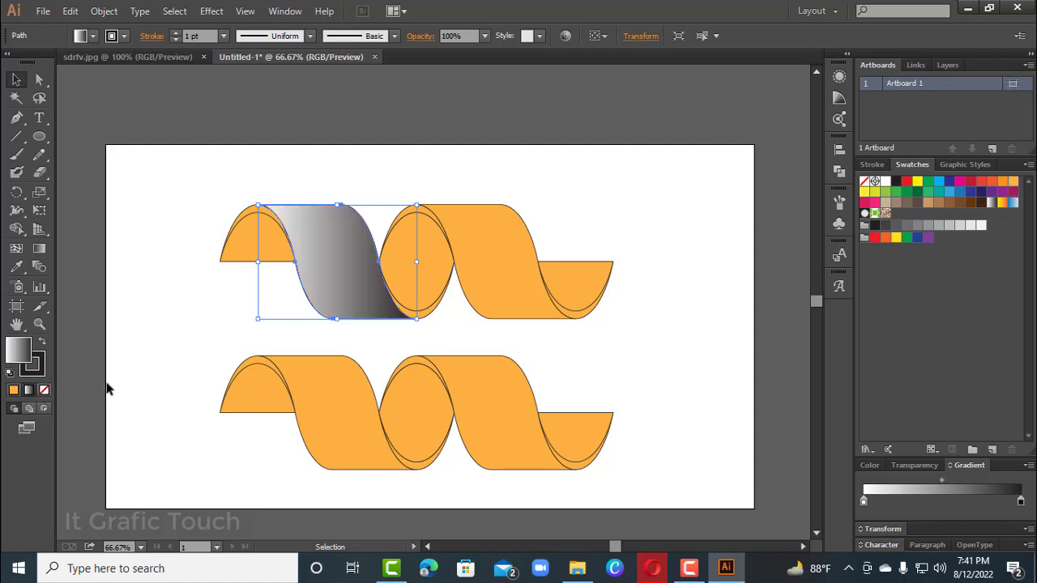
Copy the first wide band's white-to-black gradient onto the second wide band of the upper ribbon with the Eyedropper.
{"action": "left_click", "coordinate": [513, 272], "text": "shift"}
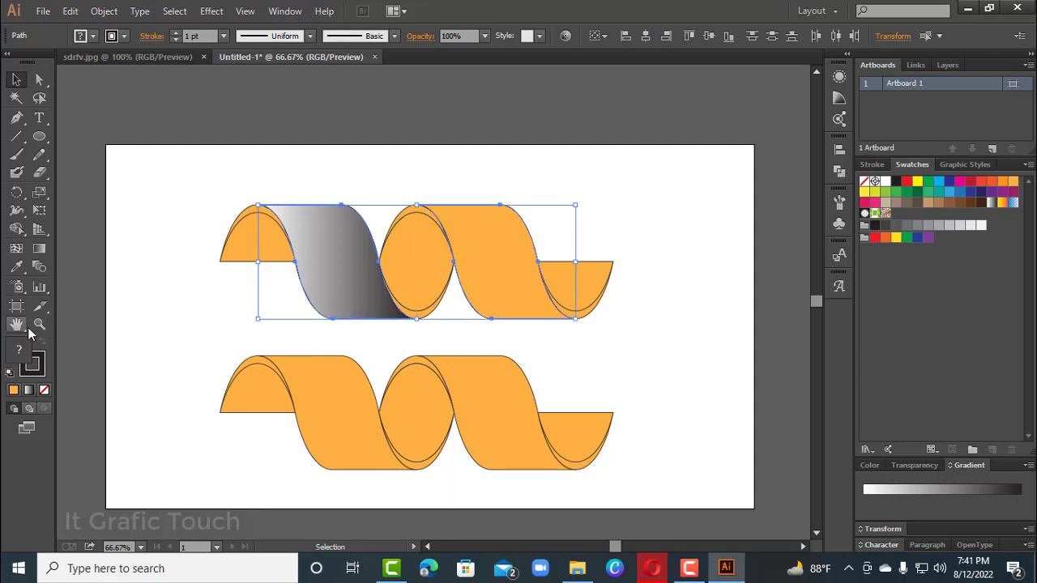
{"action": "key", "text": "i"}
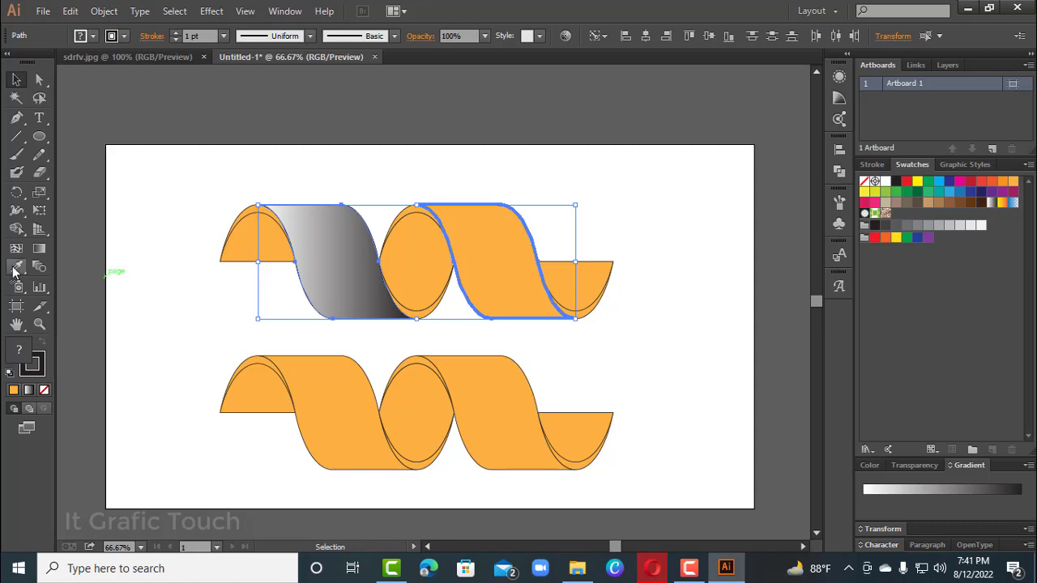
{"action": "left_click", "coordinate": [320, 235]}
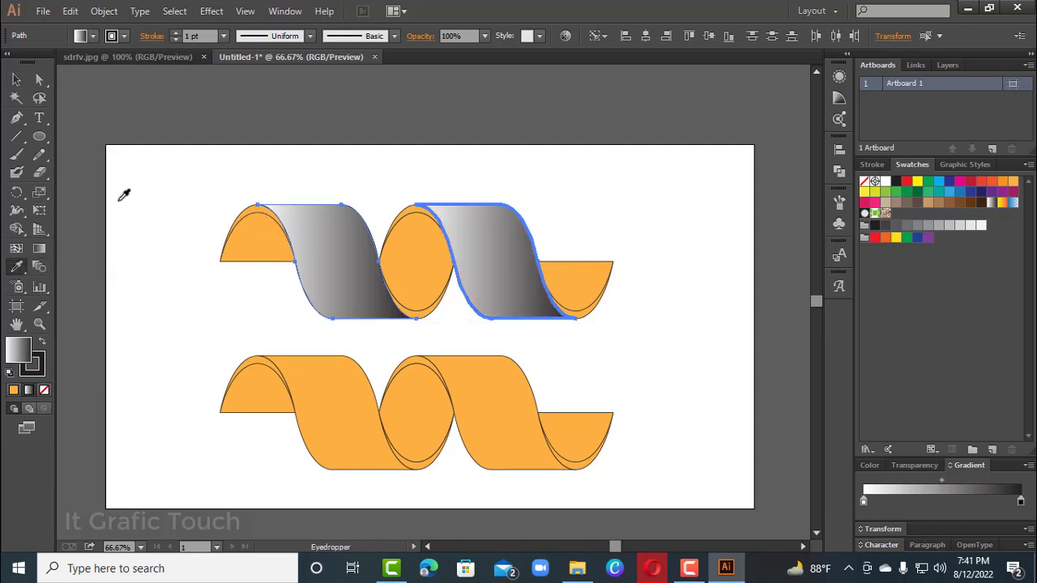
{"action": "left_click", "coordinate": [16, 79]}
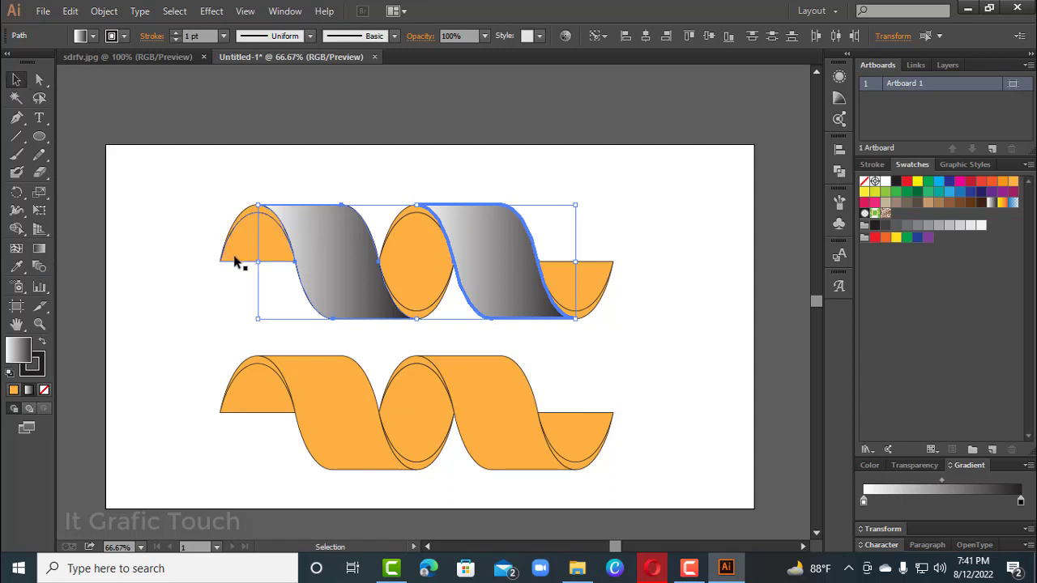
Copy the white-to-black gradient onto the upper ribbon's left inner half-ellipse and its central inner ellipse with the Eyedropper.
{"action": "left_click", "coordinate": [236, 257]}
{"action": "left_click", "coordinate": [17, 267]}
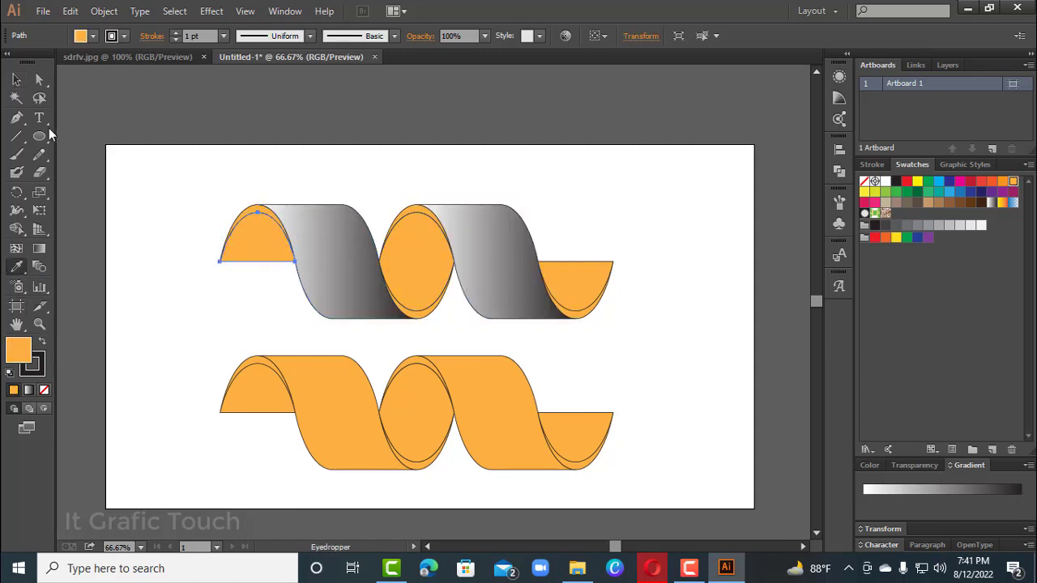
{"action": "left_click", "coordinate": [318, 247]}
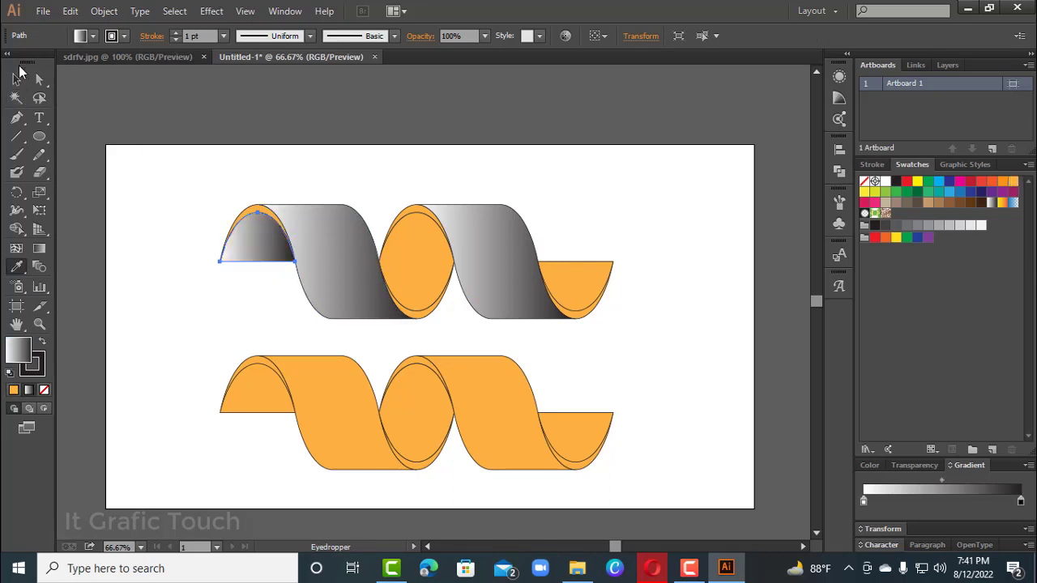
{"action": "left_click", "coordinate": [16, 78]}
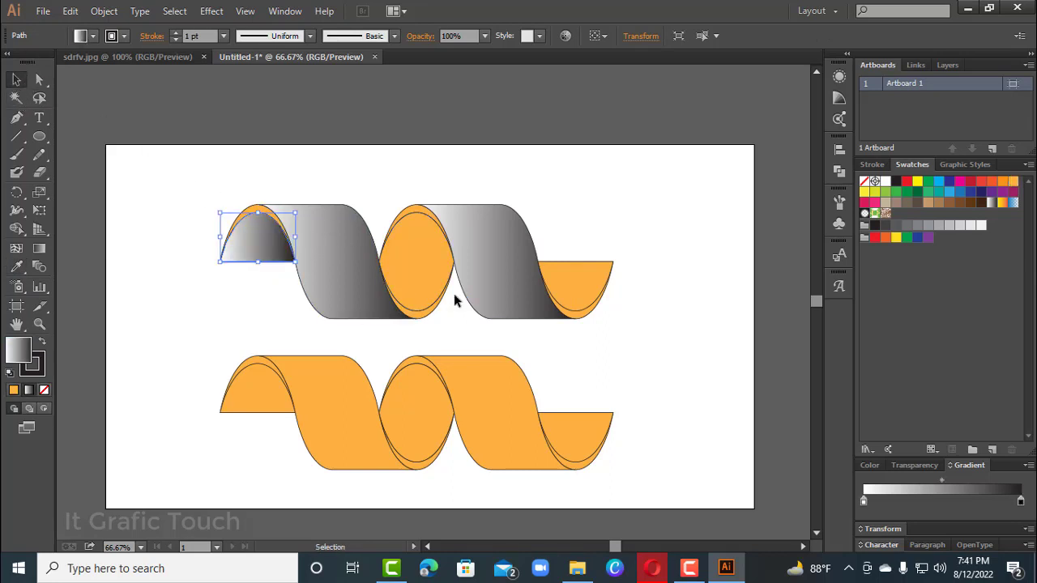
{"action": "left_click", "coordinate": [418, 279]}
{"action": "left_click", "coordinate": [16, 267]}
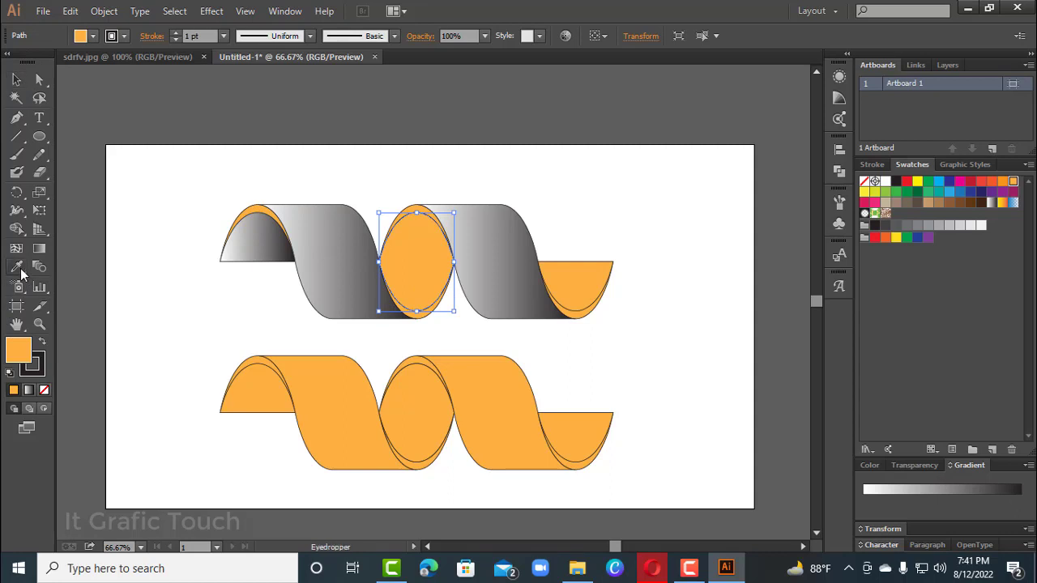
{"action": "left_click", "coordinate": [329, 287]}
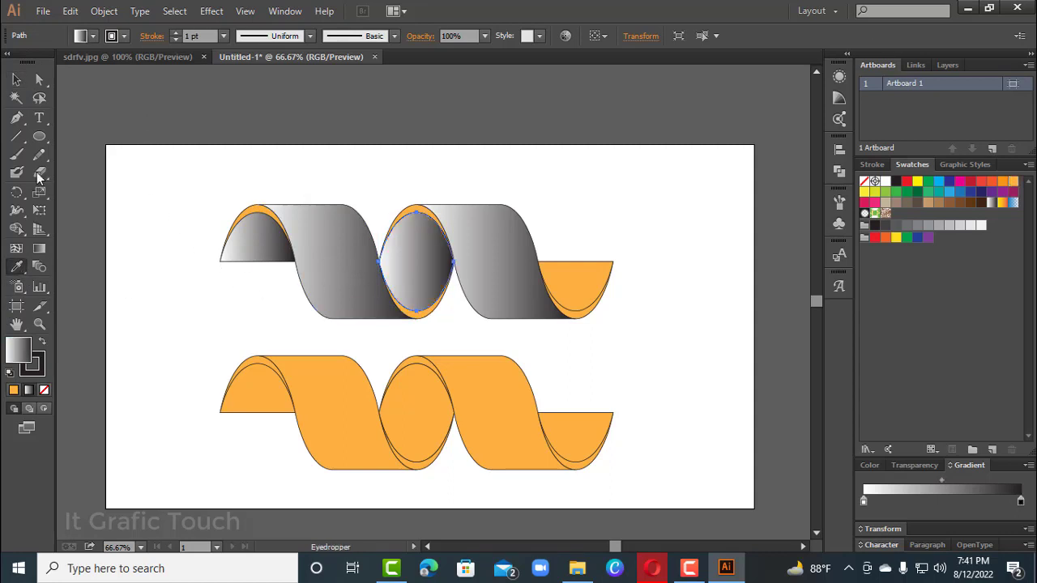
{"action": "left_click", "coordinate": [16, 78]}
Copy the white-to-black gradient onto the inner half-ellipse at the upper ribbon's right end and deselect it.
{"action": "left_click", "coordinate": [497, 292]}
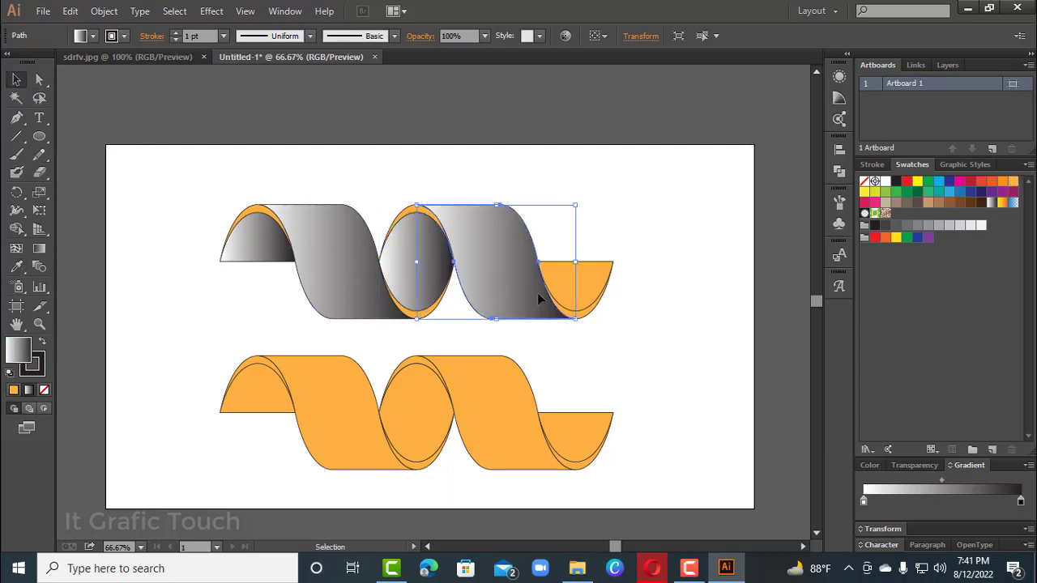
{"action": "left_click", "coordinate": [562, 289]}
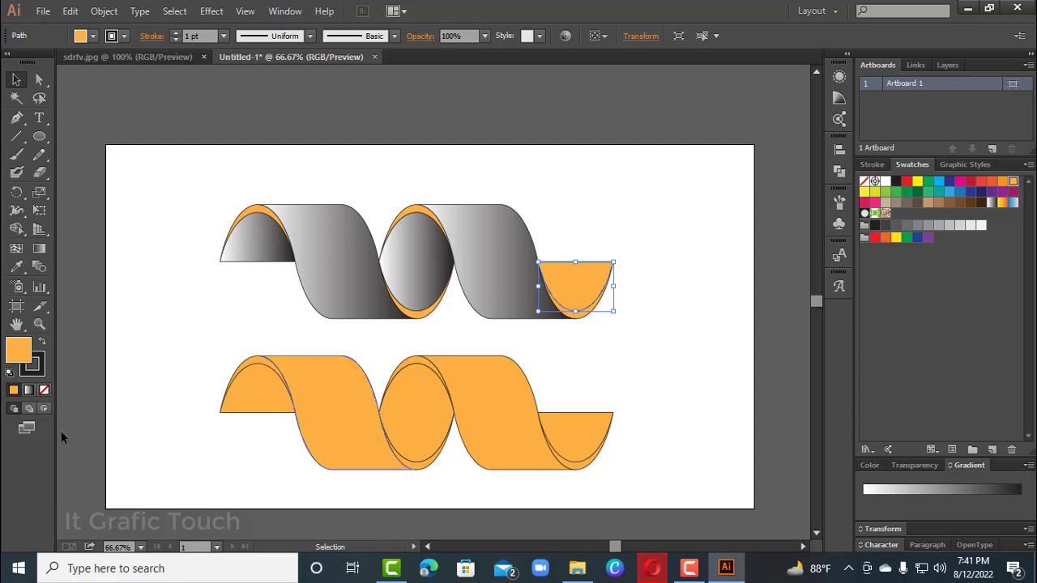
{"action": "left_click", "coordinate": [16, 270]}
{"action": "left_click", "coordinate": [348, 255]}
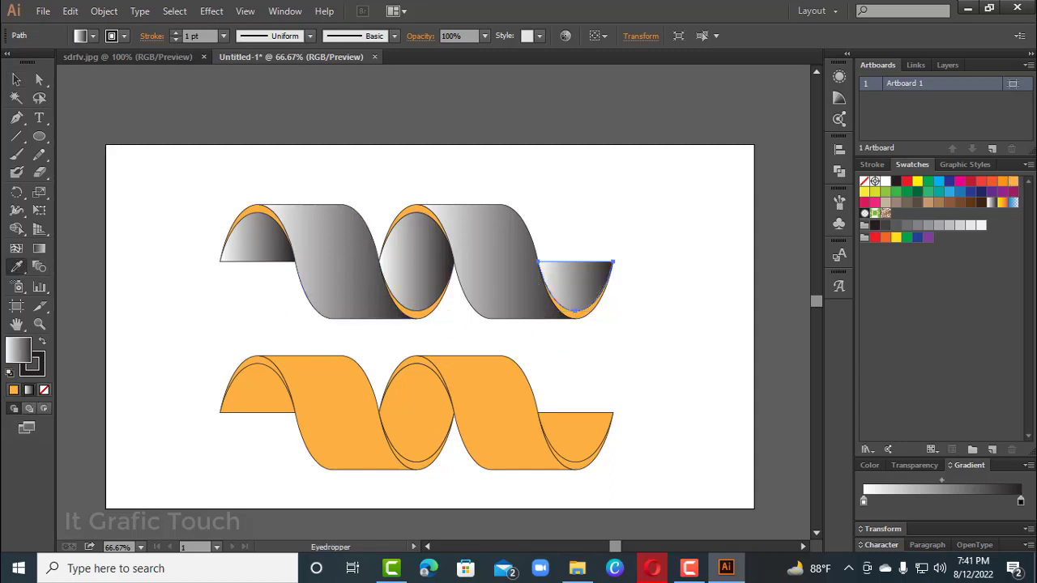
{"action": "left_click", "coordinate": [17, 80]}
{"action": "left_click", "coordinate": [670, 379]}
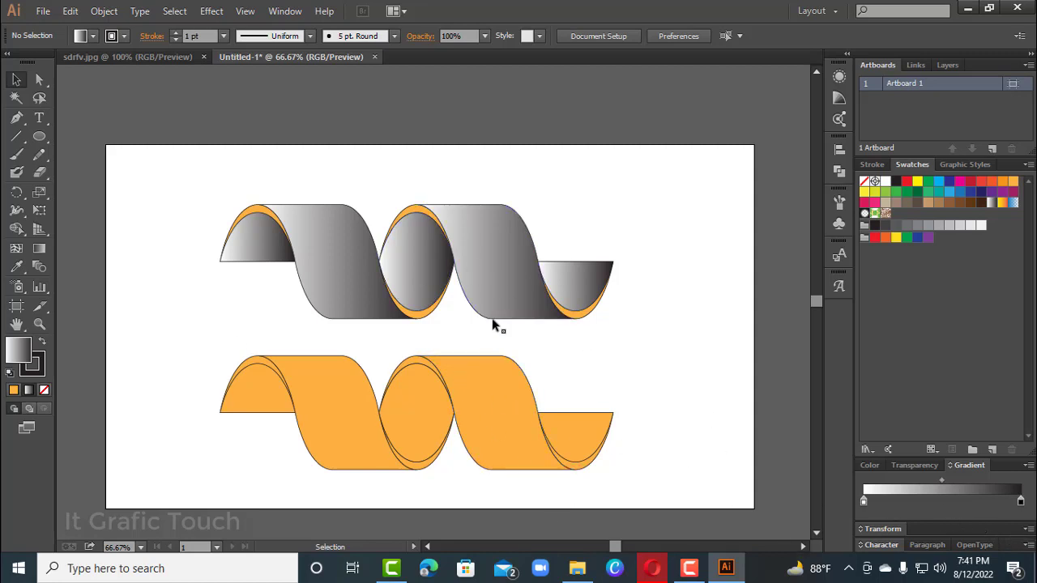
Change the second wide band's gradient stops on the upper ribbon to orange at the start and dark red at the end.
{"action": "left_click", "coordinate": [498, 264]}
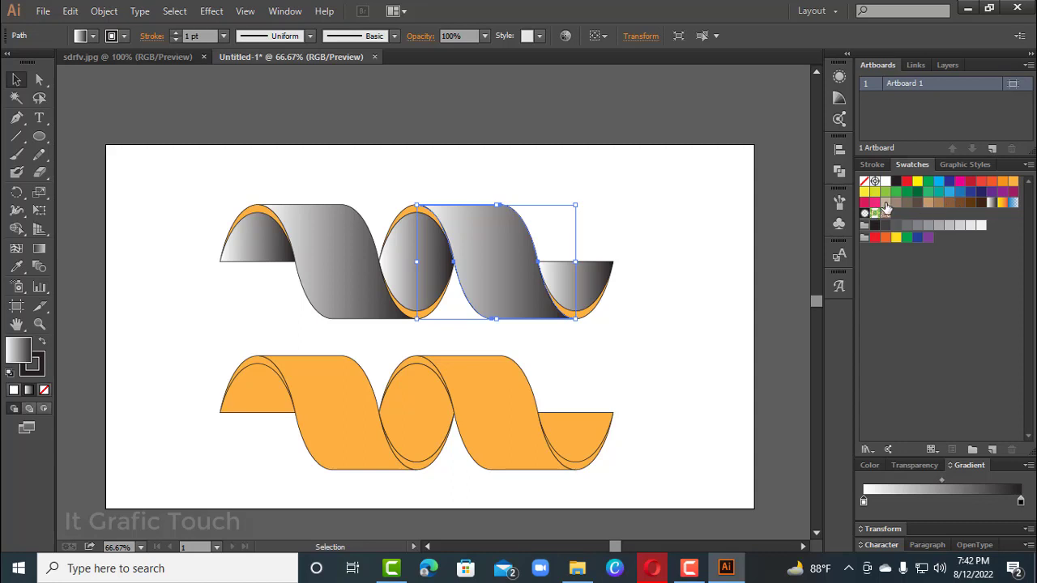
{"action": "left_click_drag", "start_coordinate": [1003, 180], "coordinate": [868, 500]}
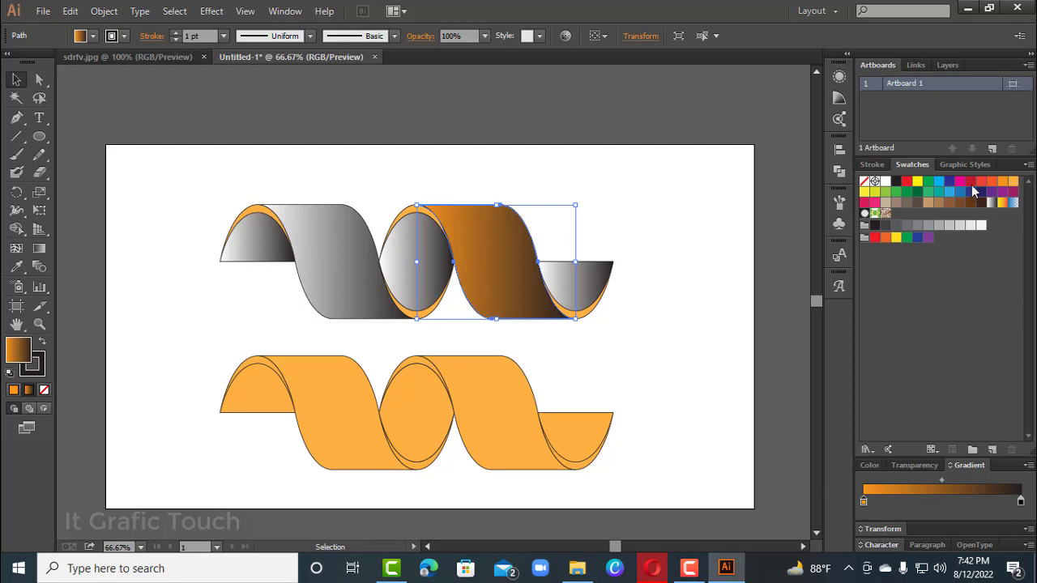
{"action": "left_click_drag", "start_coordinate": [972, 186], "coordinate": [1029, 532]}
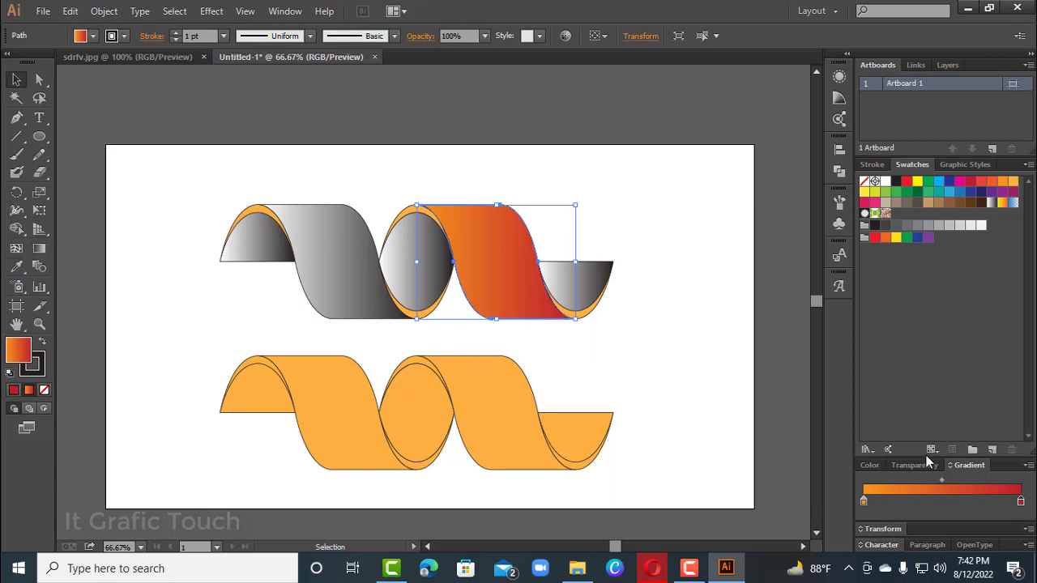
Redirect the second wide band's gradient to run nearly vertically, with orange at its lower edge and red at its upper edge.
{"action": "left_click", "coordinate": [39, 249]}
{"action": "left_click_drag", "start_coordinate": [530, 343], "coordinate": [481, 227]}
{"action": "mouse_move", "coordinate": [502, 332]}
{"action": "left_mouse_down"}
{"action": "mouse_move", "coordinate": [484, 188]}
{"action": "mouse_move", "coordinate": [503, 332]}
{"action": "mouse_move", "coordinate": [474, 200]}
{"action": "mouse_move", "coordinate": [485, 197]}
{"action": "left_mouse_up"}
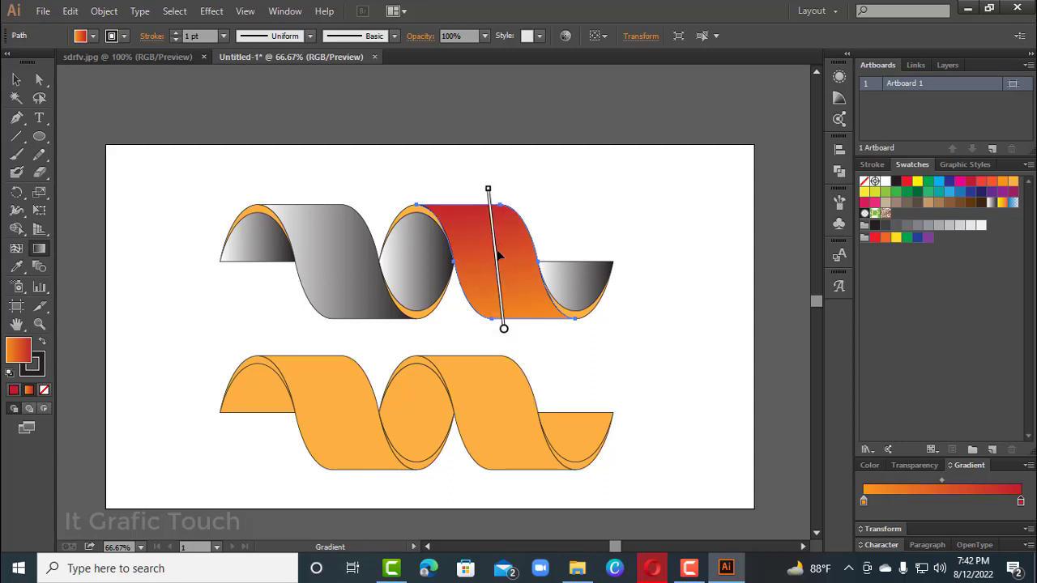
{"action": "left_click_drag", "start_coordinate": [500, 263], "coordinate": [496, 235]}
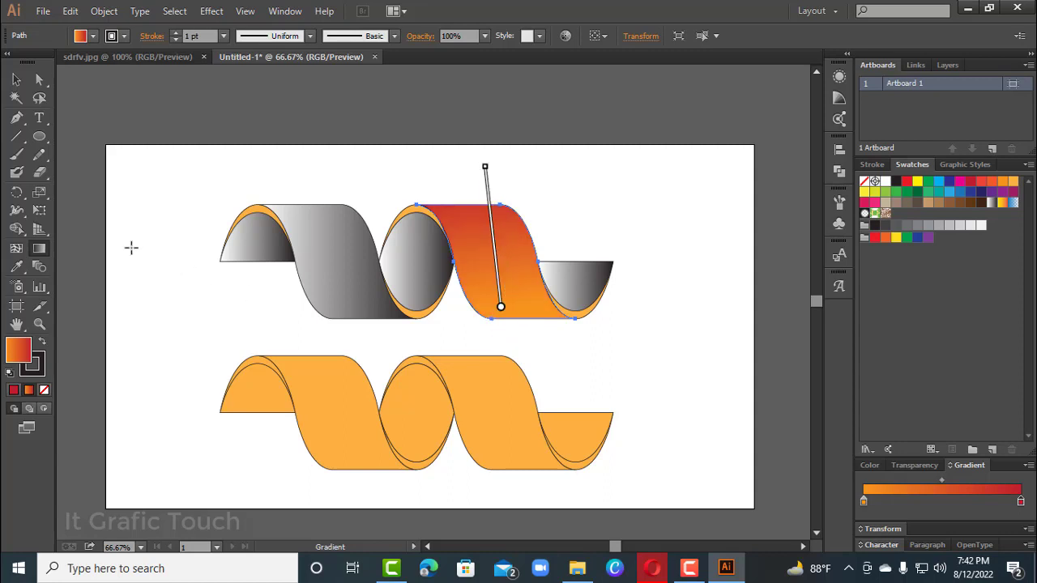
{"action": "left_click", "coordinate": [16, 80]}
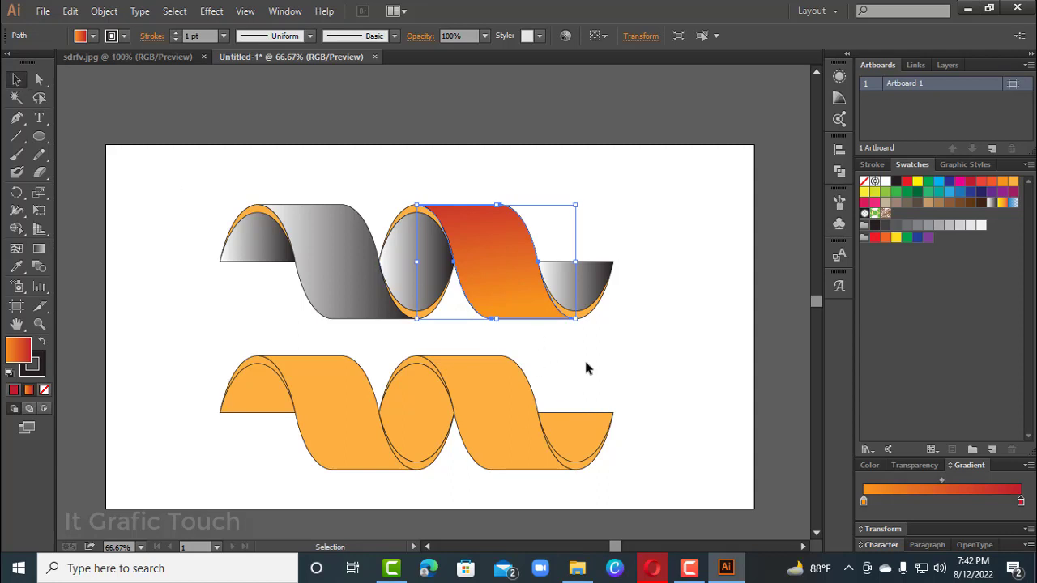
Copy the orange-to-red gradient from the second wide band onto the first wide band of the upper ribbon.
{"action": "left_click", "coordinate": [338, 265]}
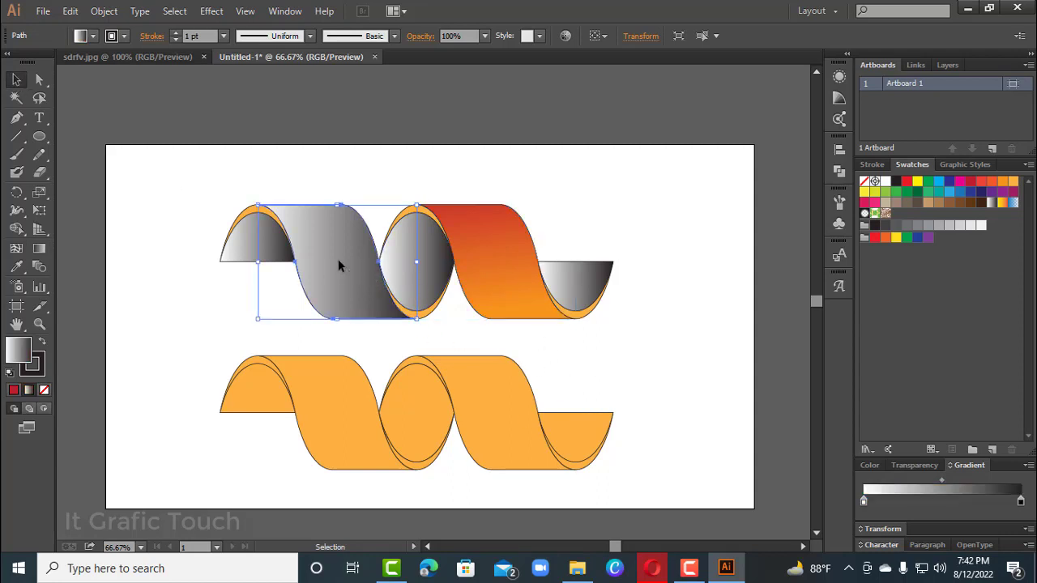
{"action": "left_click", "coordinate": [17, 269]}
{"action": "left_click", "coordinate": [475, 236]}
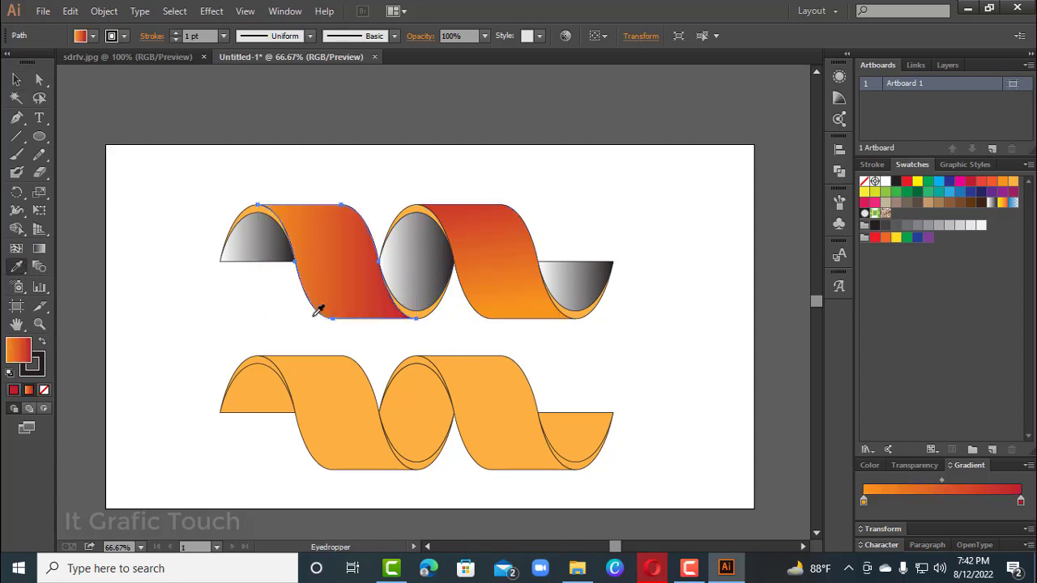
{"action": "left_click", "coordinate": [15, 80]}
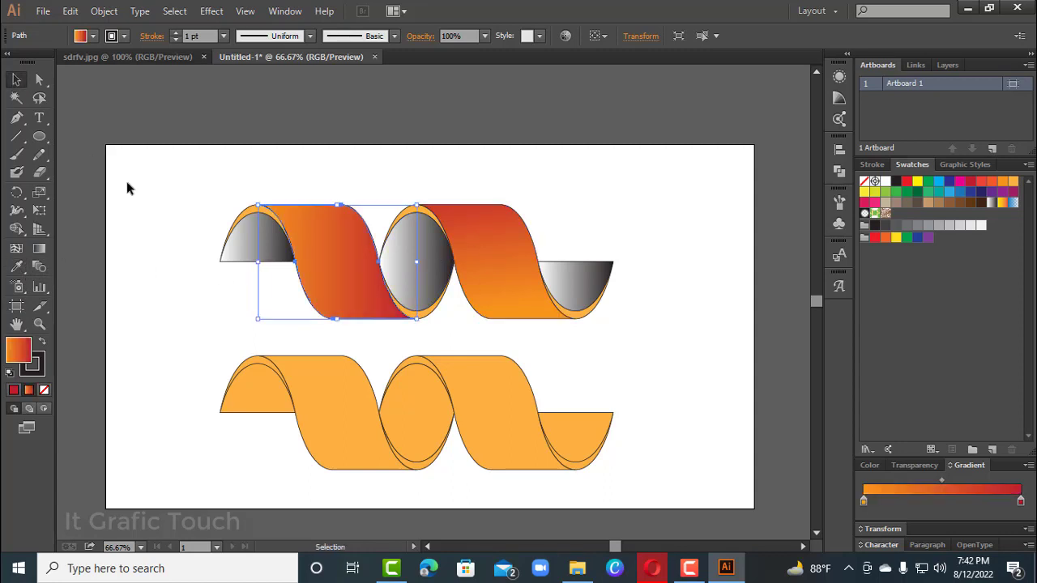
Redirect the first wide band's gradient to run steeply downward from orange at its upper edge to red at its lower edge.
{"action": "left_click", "coordinate": [39, 248]}
{"action": "left_click_drag", "start_coordinate": [318, 193], "coordinate": [350, 312]}
{"action": "mouse_move", "coordinate": [321, 197]}
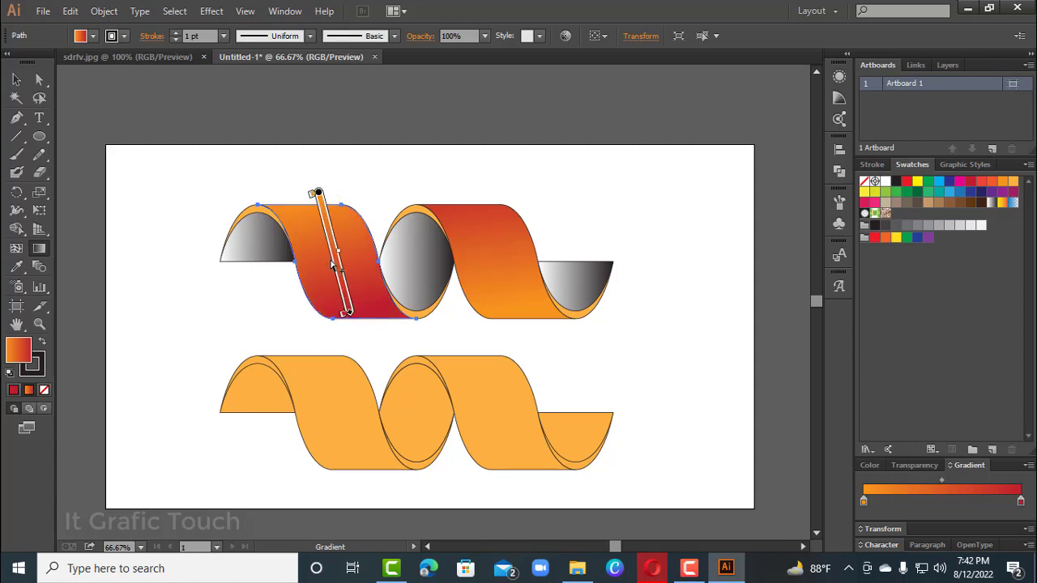
{"action": "left_click_drag", "start_coordinate": [325, 227], "coordinate": [357, 347]}
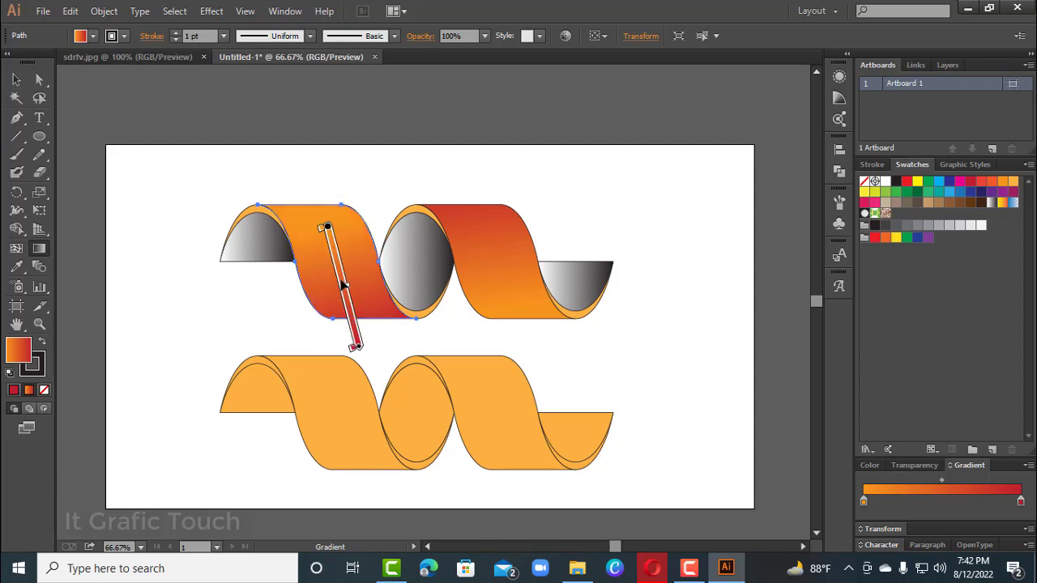
{"action": "left_click_drag", "start_coordinate": [344, 292], "coordinate": [345, 297]}
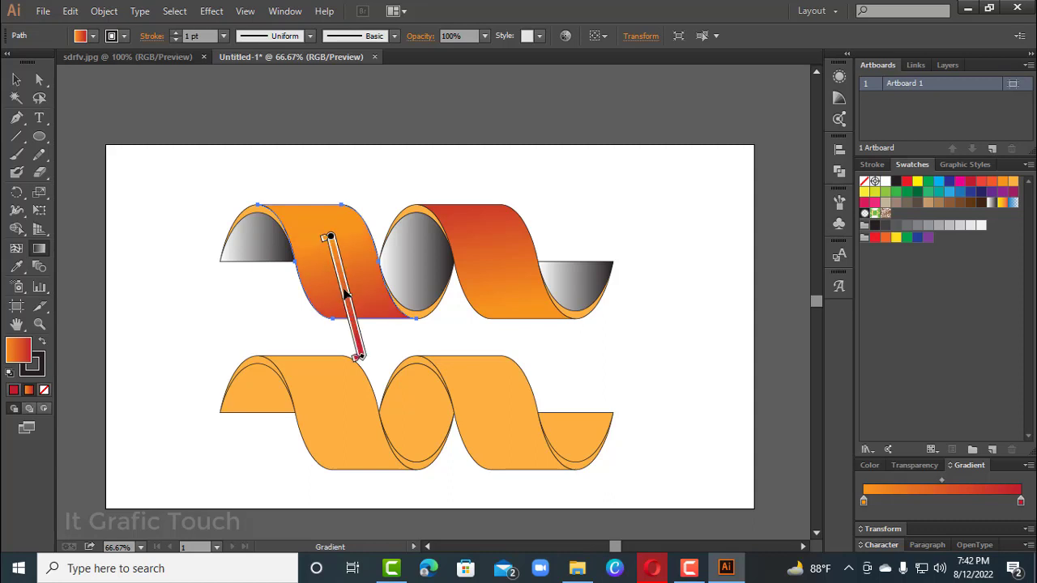
{"action": "left_click", "coordinate": [15, 80]}
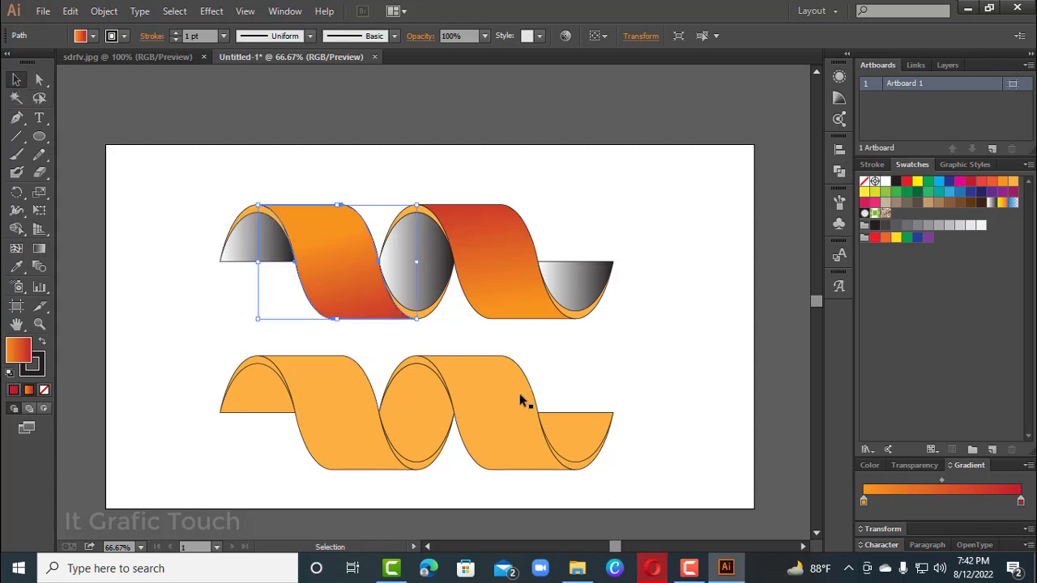
{"action": "left_click", "coordinate": [223, 315]}
Copy the orange-to-red gradient onto the inner half-ellipse at the left end of the upper ribbon.
{"action": "left_click", "coordinate": [263, 263]}
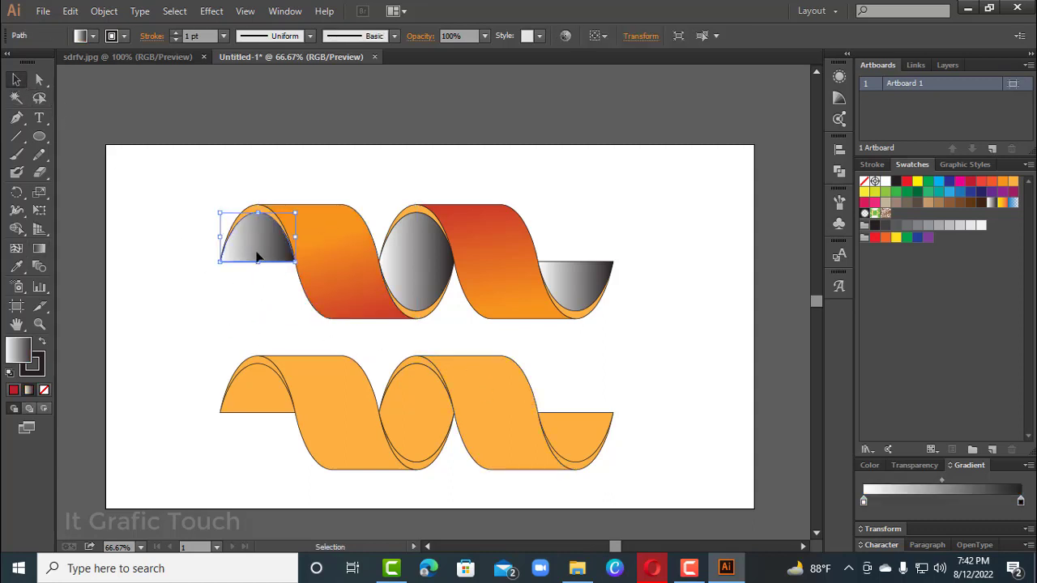
{"action": "left_click", "coordinate": [18, 269]}
{"action": "left_click", "coordinate": [503, 225]}
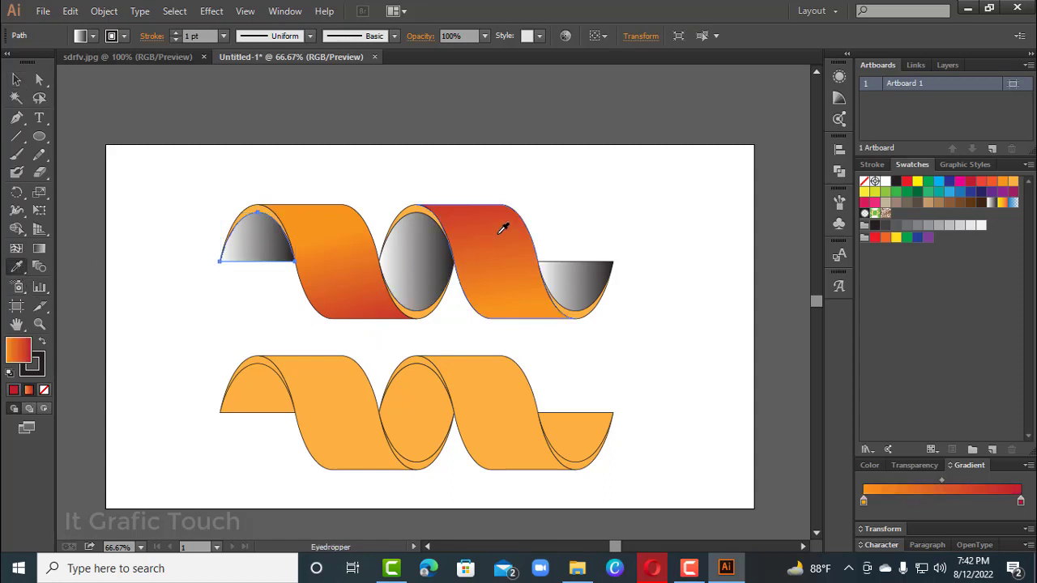
{"action": "left_click", "coordinate": [17, 80]}
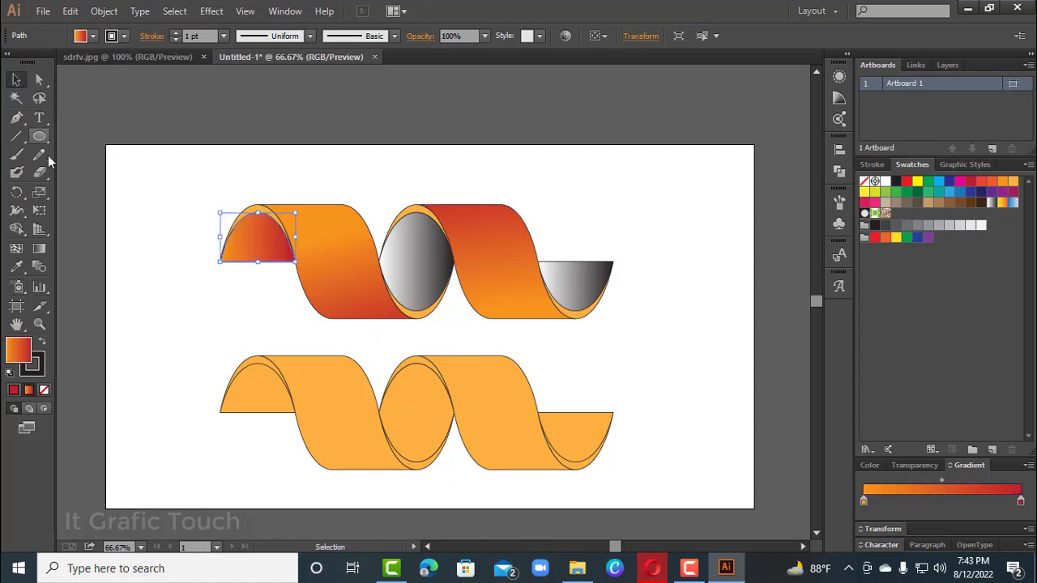
Run the central inner ellipse's gradient nearly vertically from orange at its top to red well below the ellipse, and deselect it.
{"action": "left_click", "coordinate": [39, 249]}
{"action": "left_click_drag", "start_coordinate": [413, 213], "coordinate": [422, 399]}
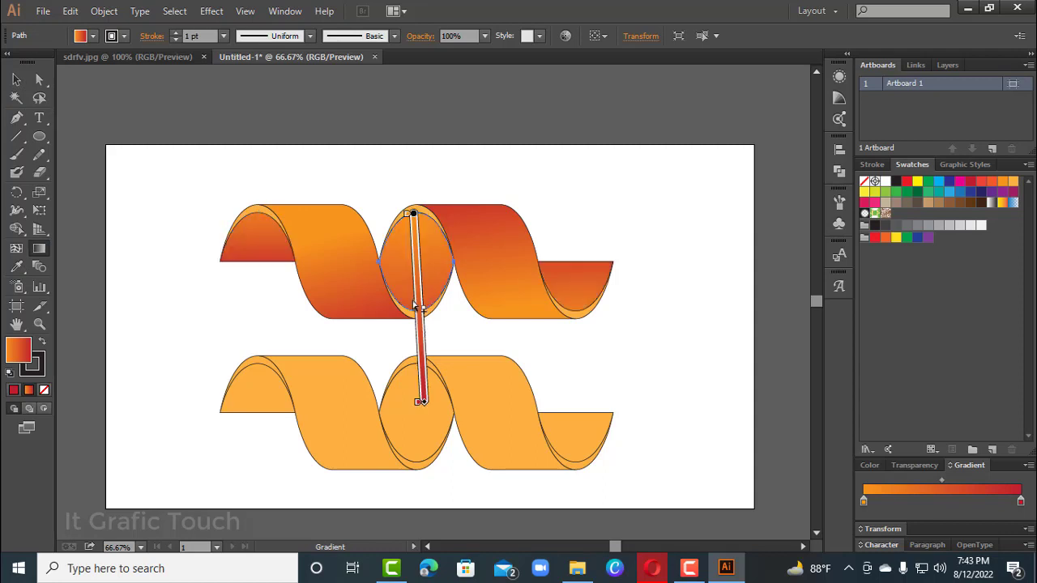
{"action": "left_click", "coordinate": [16, 79]}
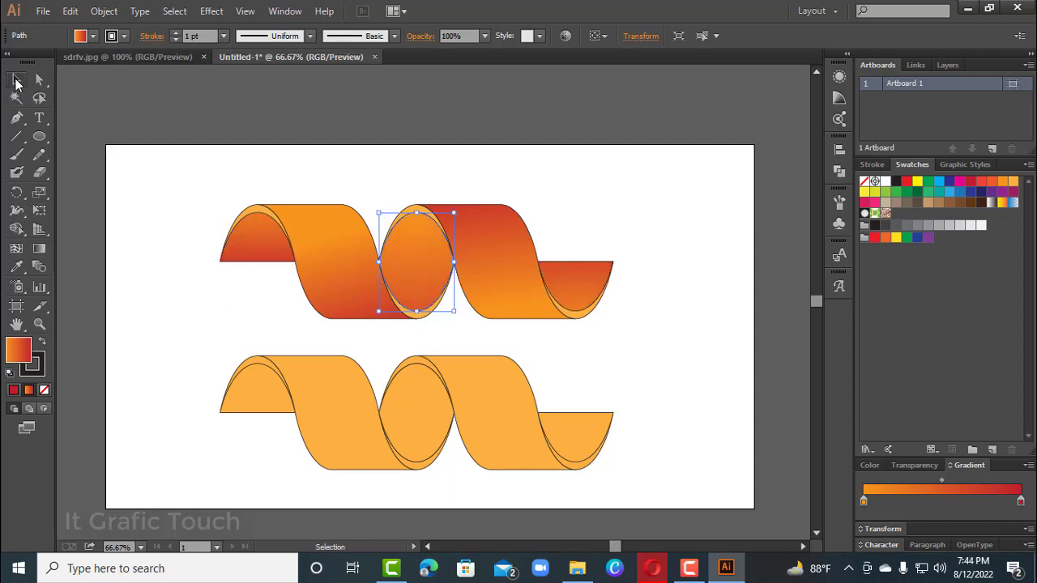
{"action": "left_click", "coordinate": [694, 273]}
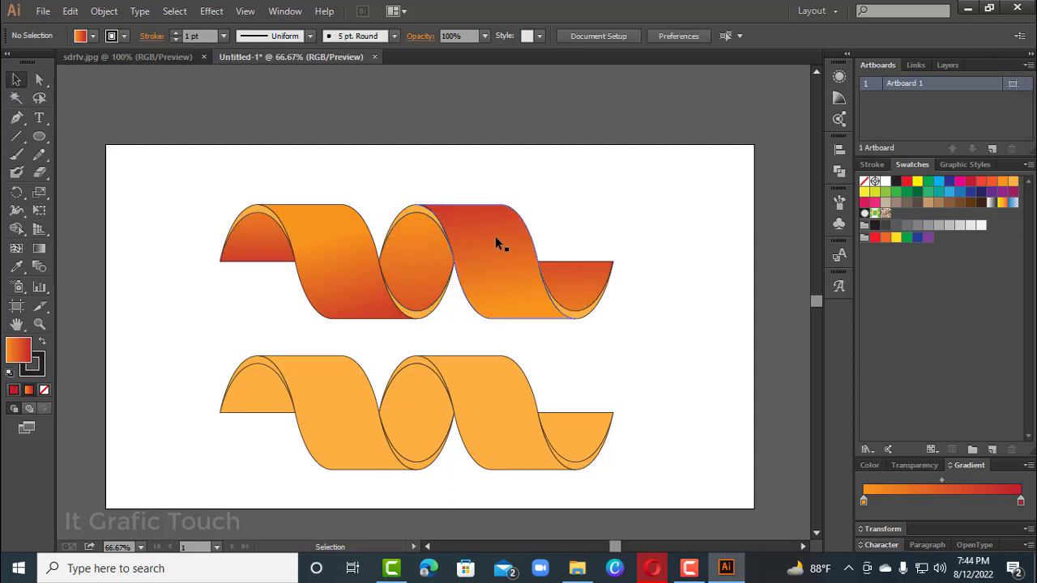
Copy the orange-to-red gradient onto the thin crescent edge above the upper ribbon's central inner ellipse.
{"action": "left_click", "coordinate": [422, 214]}
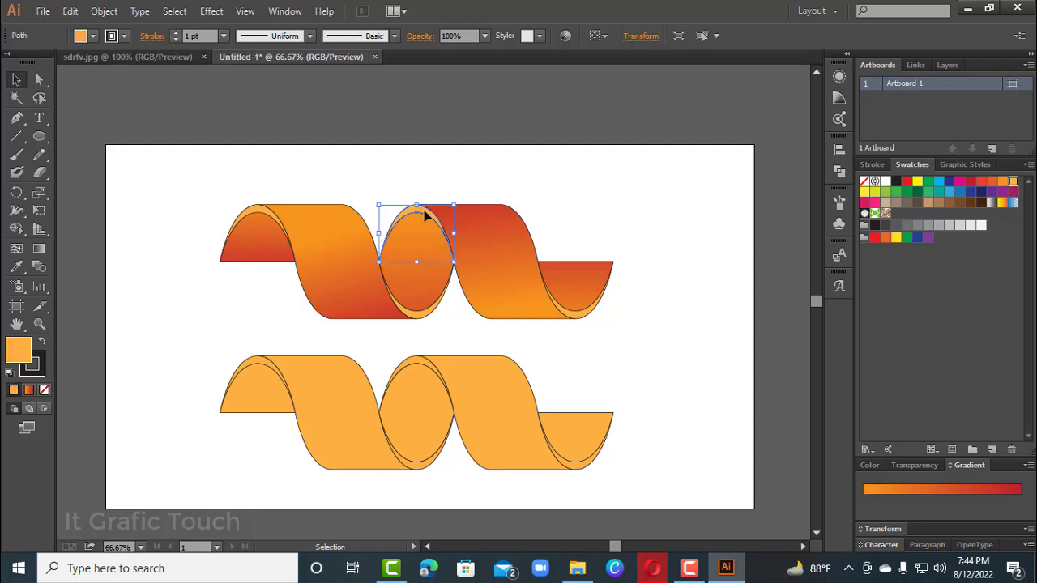
{"action": "left_click", "coordinate": [16, 271]}
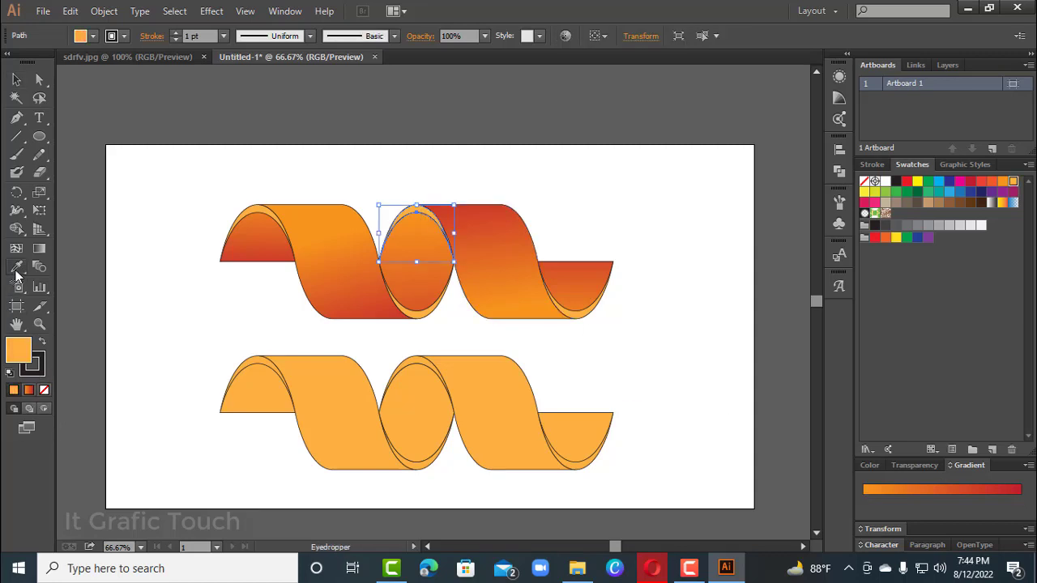
{"action": "left_click", "coordinate": [245, 241]}
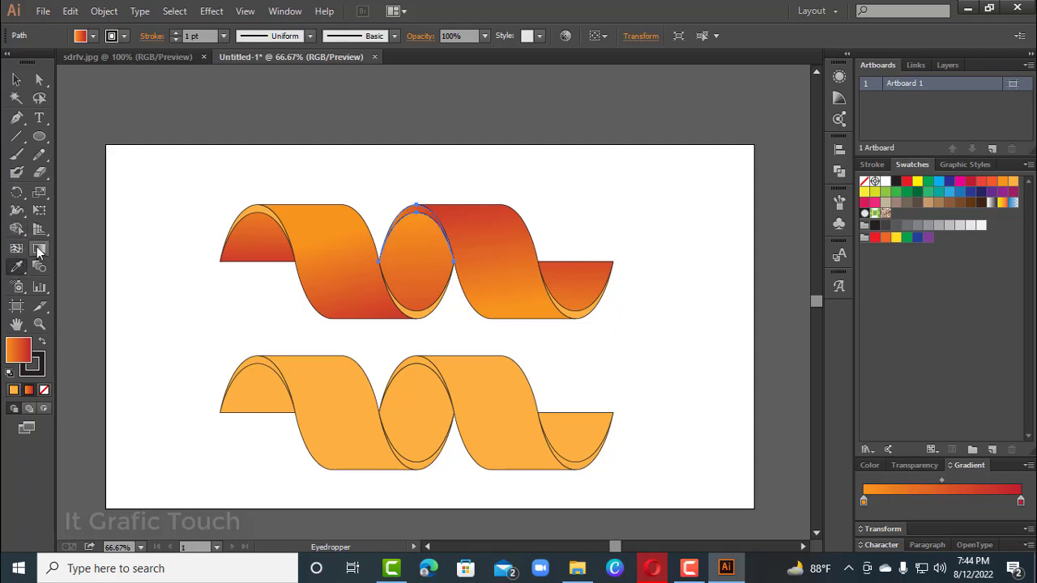
Run the gradient of the thin crescent above the central inner ellipse nearly vertically, from orange just above it to red inside the ellipse.
{"action": "left_click", "coordinate": [39, 248]}
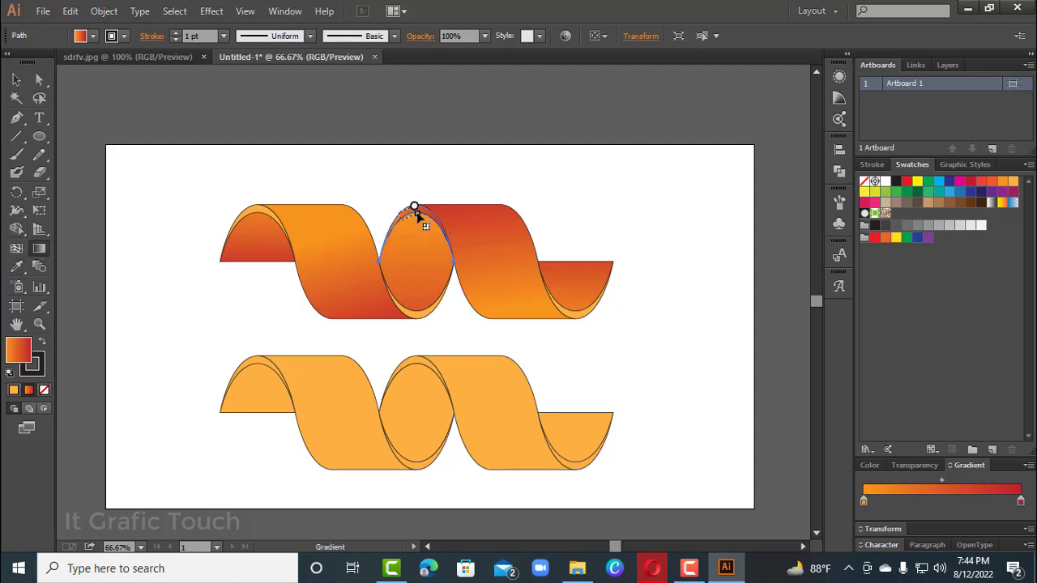
{"action": "left_click_drag", "start_coordinate": [397, 214], "coordinate": [414, 234]}
{"action": "key", "text": "ctrl+plus"}
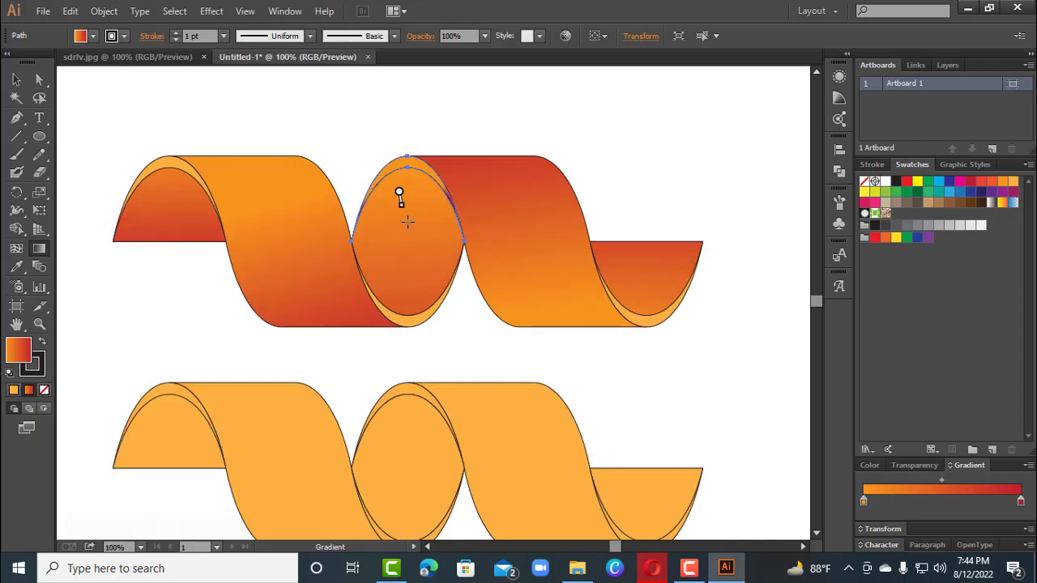
{"action": "mouse_move", "coordinate": [422, 135]}
{"action": "left_mouse_down"}
{"action": "mouse_move", "coordinate": [416, 183]}
{"action": "mouse_move", "coordinate": [403, 183]}
{"action": "mouse_move", "coordinate": [404, 169]}
{"action": "left_mouse_up"}
{"action": "mouse_move", "coordinate": [407, 172]}
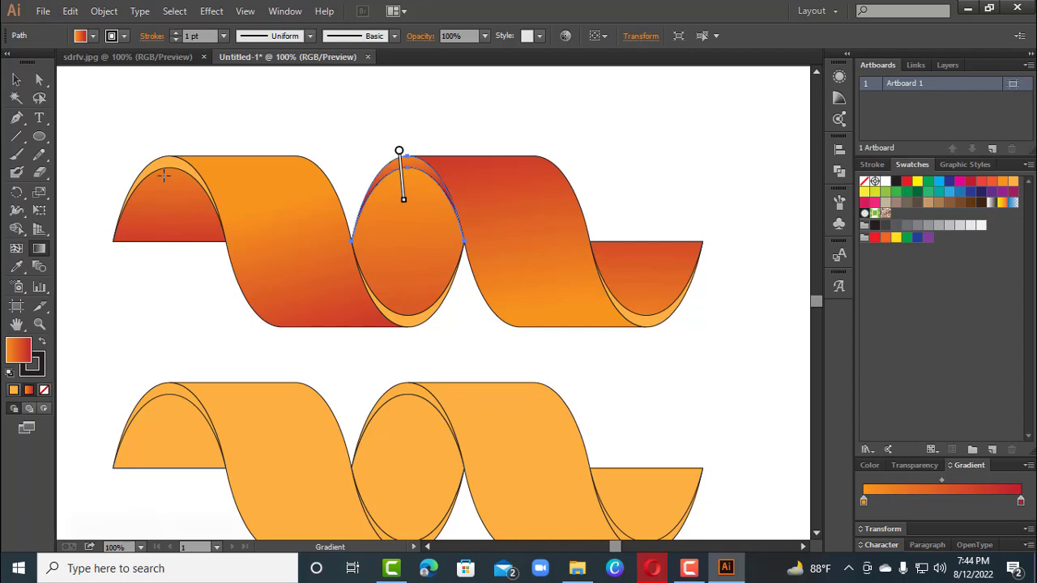
Copy the orange-to-red gradient onto the thin crescent edge above the inner half-ellipse at the upper ribbon's left end.
{"action": "left_click", "coordinate": [23, 81]}
{"action": "left_click", "coordinate": [175, 167]}
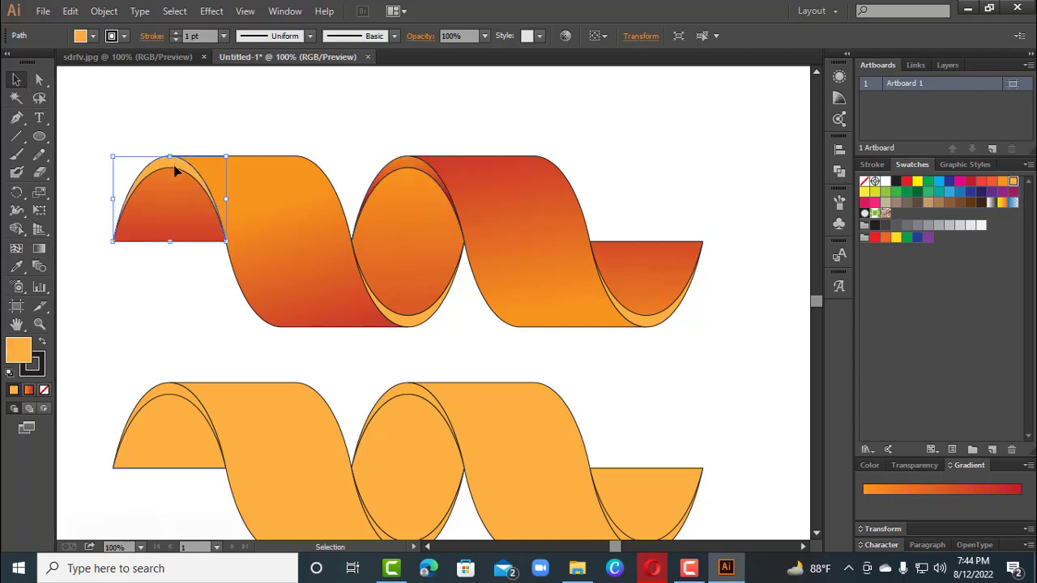
{"action": "left_click", "coordinate": [22, 270]}
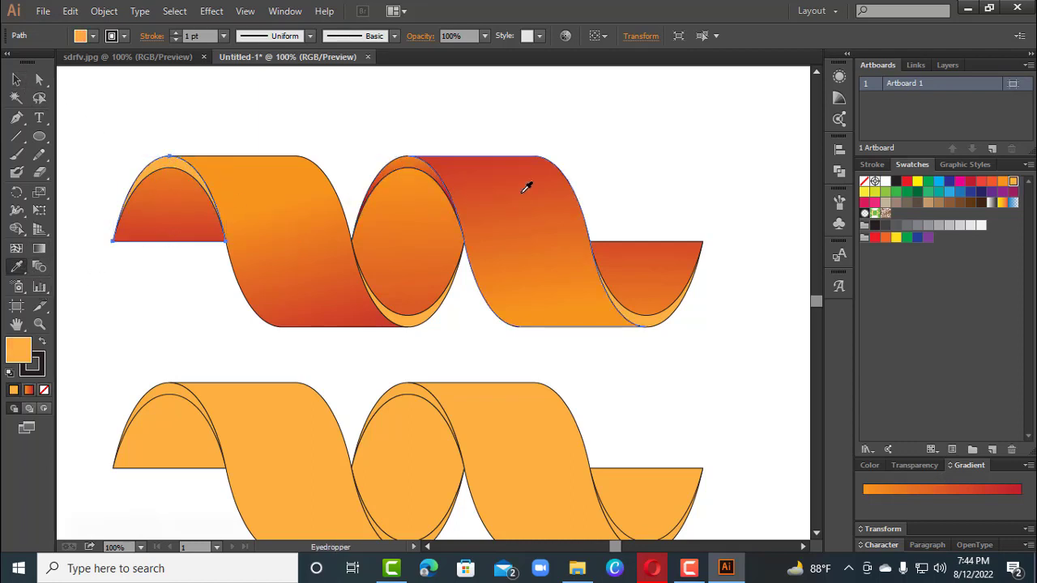
{"action": "left_click", "coordinate": [416, 154]}
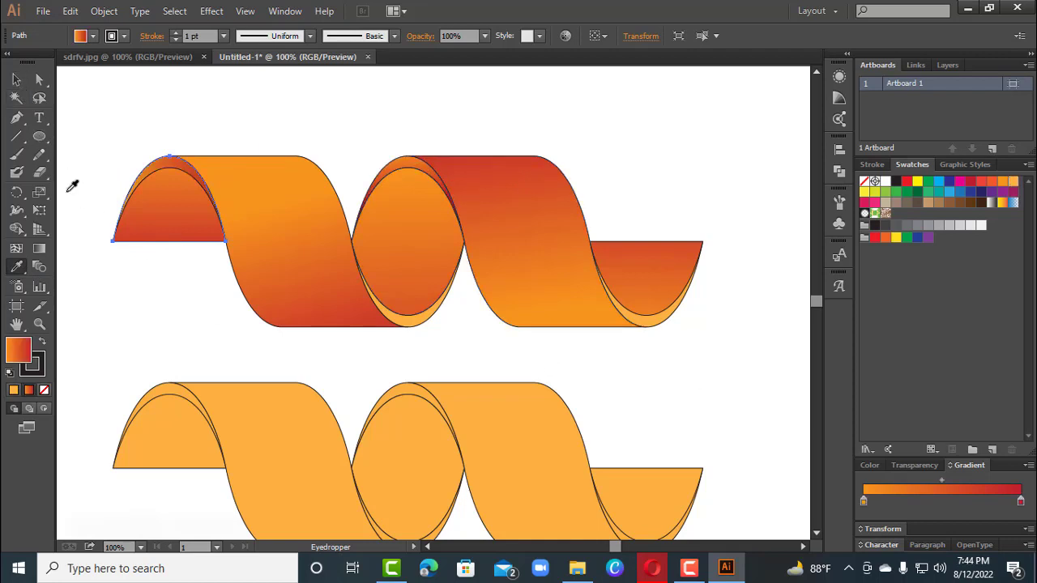
{"action": "left_click", "coordinate": [39, 248]}
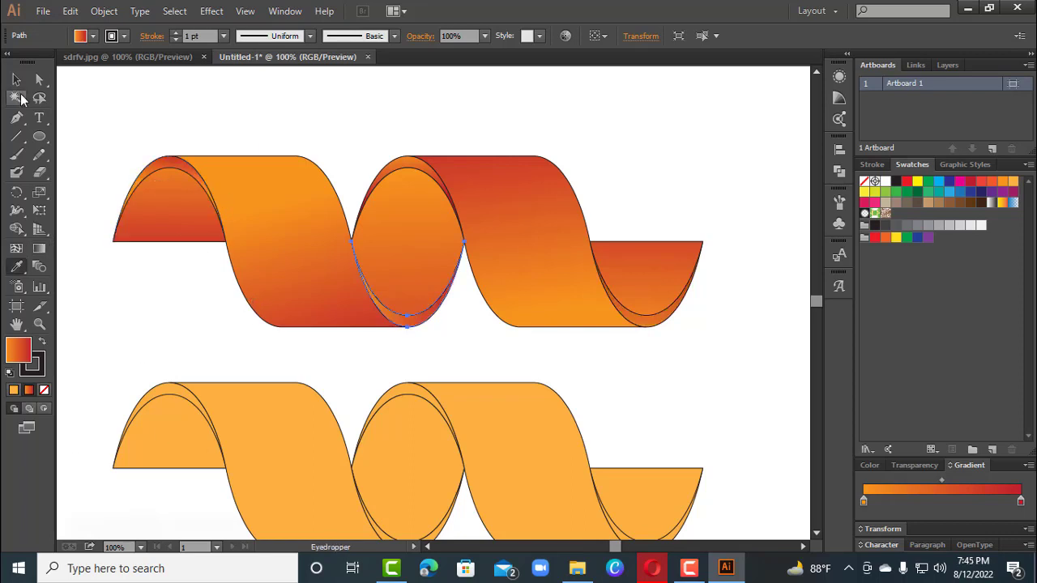
Run the gradient of the thin crescent below the central inner ellipse upward from orange beneath the ribbon to red inside the ellipse, and deselect it.
{"action": "left_click", "coordinate": [17, 79]}
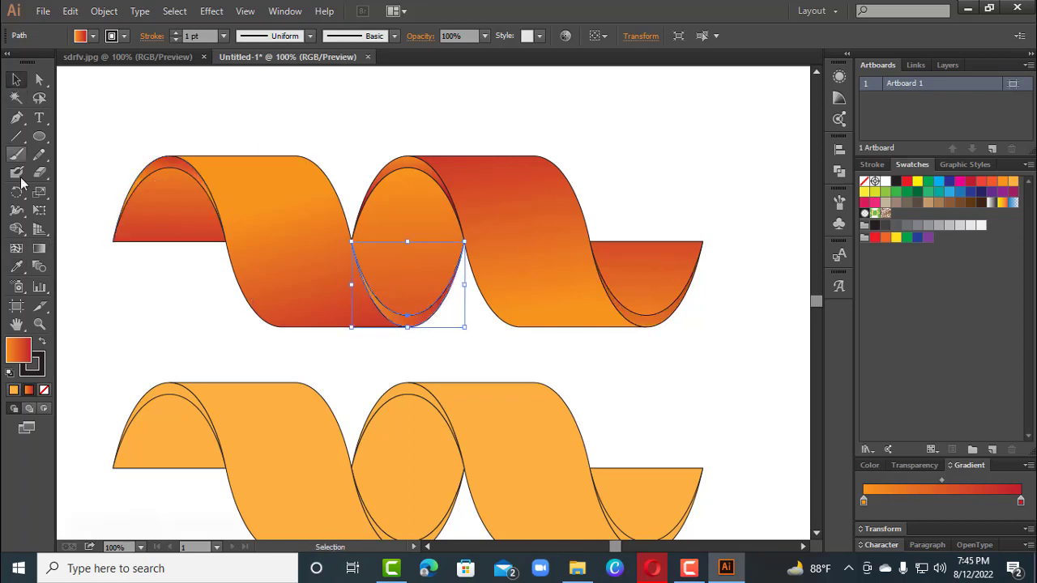
{"action": "left_click", "coordinate": [39, 248]}
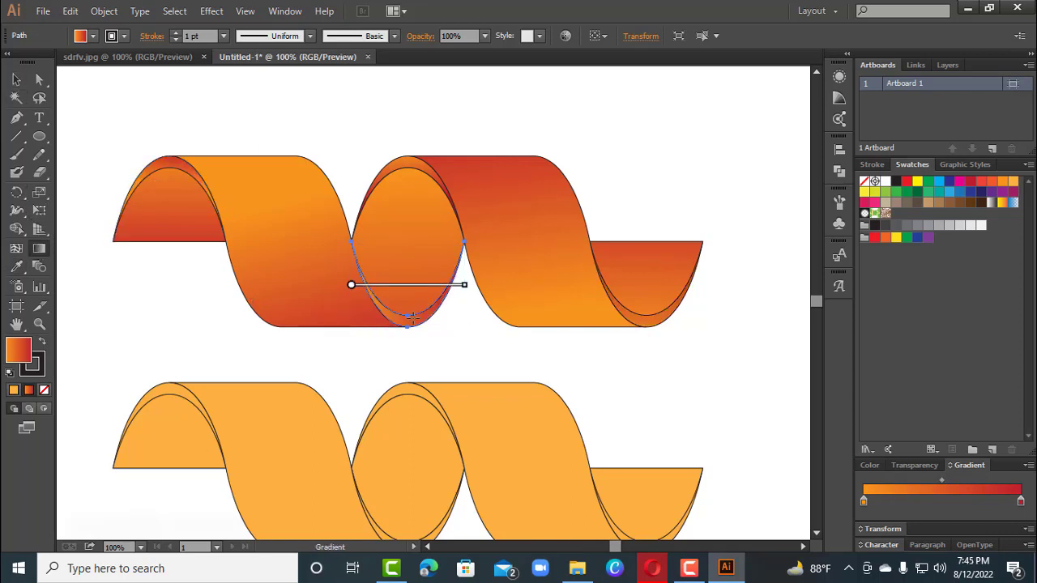
{"action": "left_click", "coordinate": [409, 324]}
{"action": "mouse_move", "coordinate": [397, 303]}
{"action": "left_mouse_down"}
{"action": "mouse_move", "coordinate": [401, 329]}
{"action": "mouse_move", "coordinate": [417, 327]}
{"action": "left_mouse_up"}
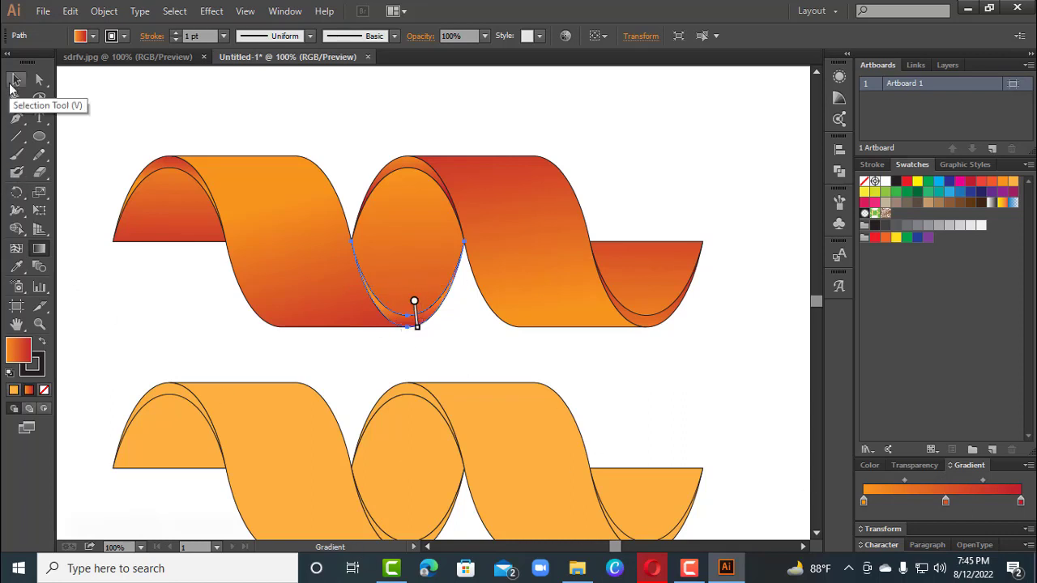
{"action": "left_click_drag", "start_coordinate": [407, 343], "coordinate": [407, 299]}
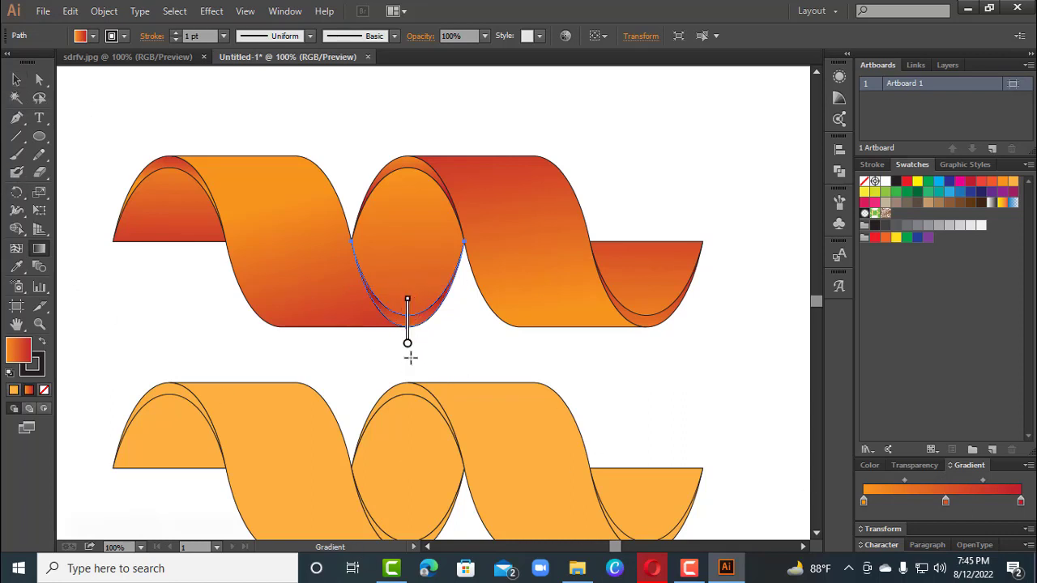
{"action": "left_click_drag", "start_coordinate": [407, 343], "coordinate": [403, 289]}
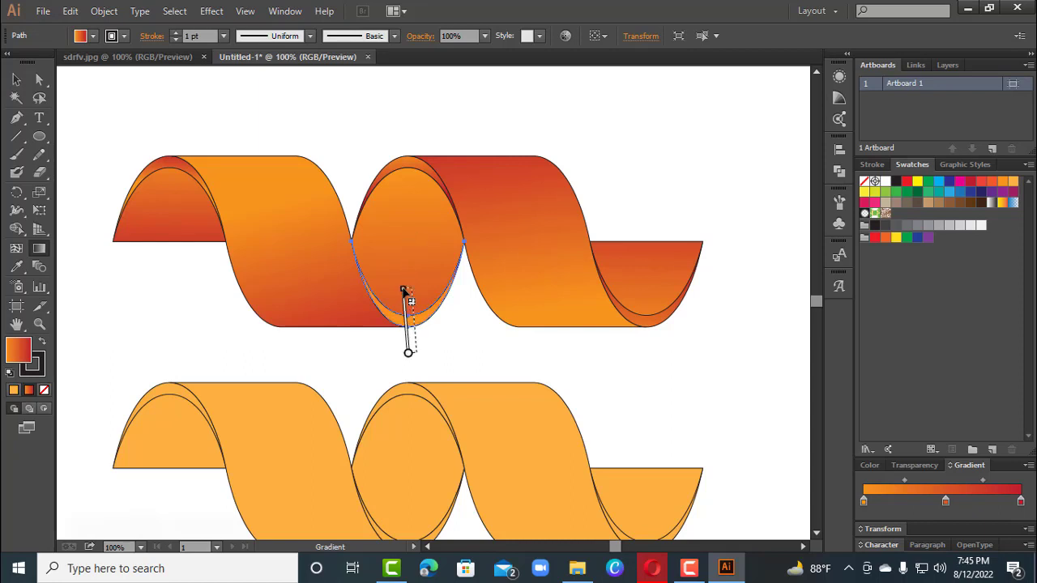
{"action": "key", "text": "v"}
{"action": "left_click", "coordinate": [719, 363]}
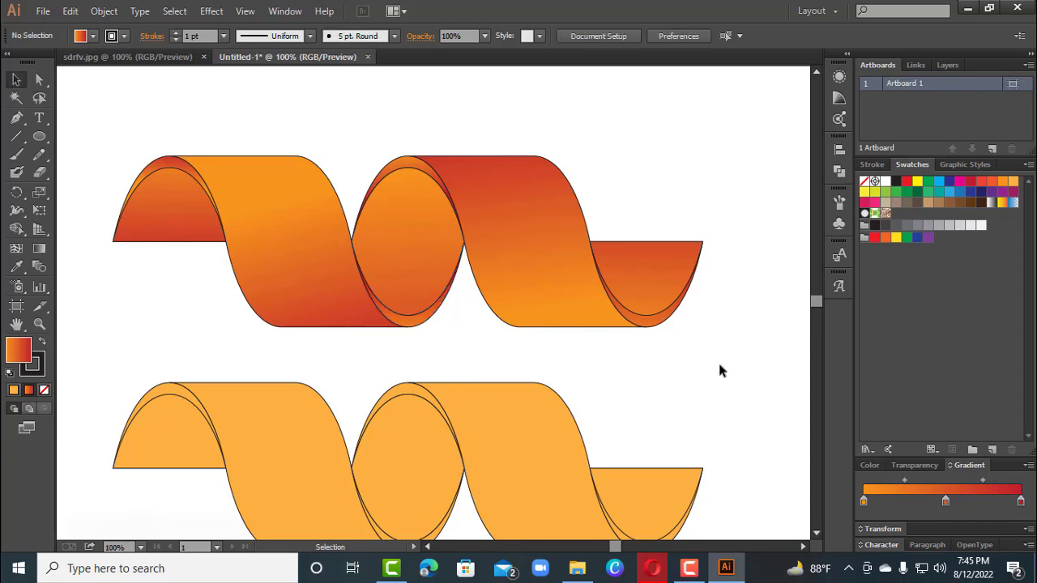
Remove the stroke from all shapes of the gradient-filled upper ribbon and deselect them.
{"action": "left_click_drag", "start_coordinate": [127, 134], "coordinate": [760, 336]}
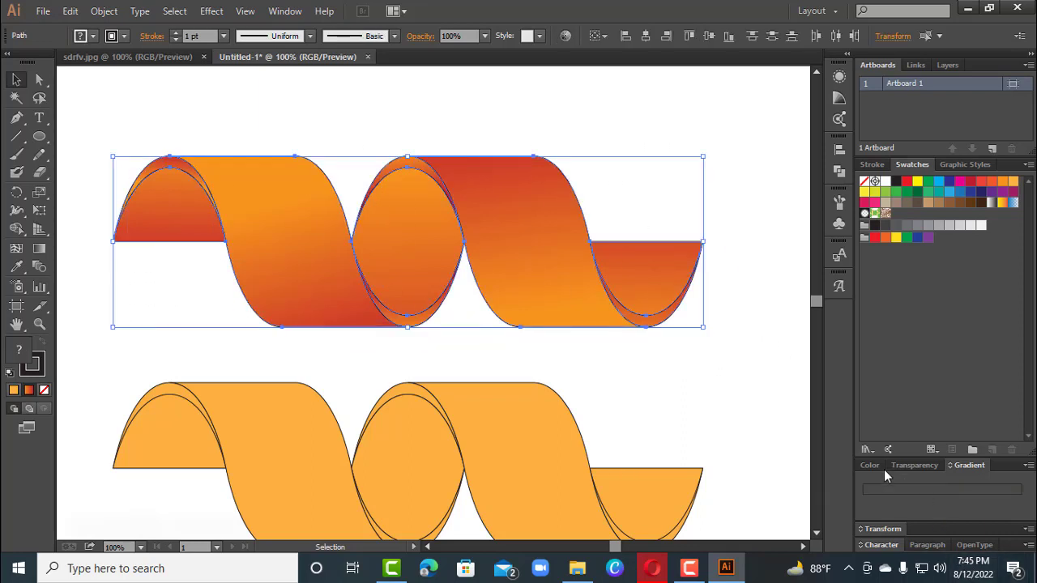
{"action": "left_click", "coordinate": [34, 371]}
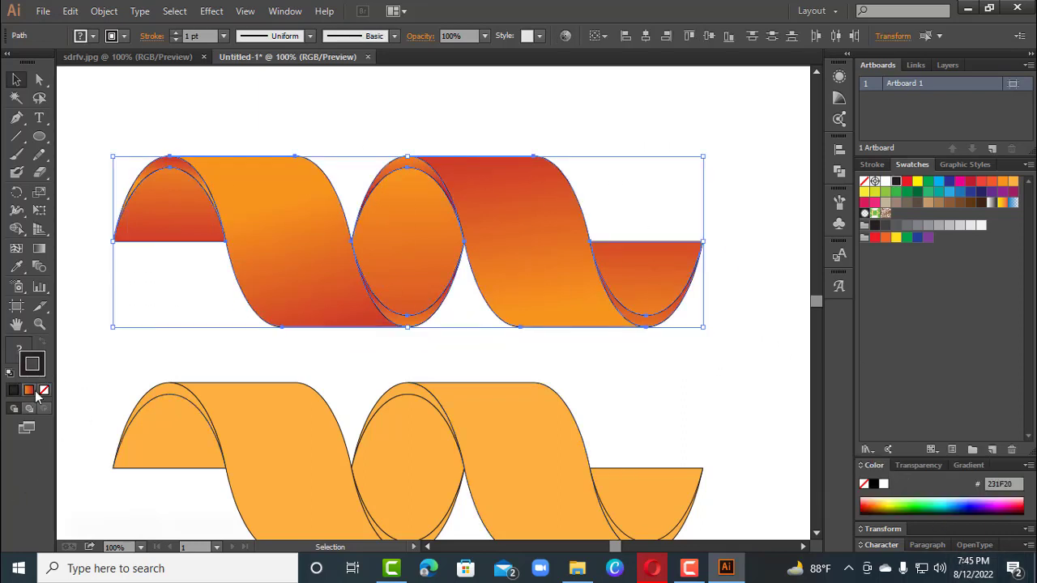
{"action": "left_click", "coordinate": [43, 391]}
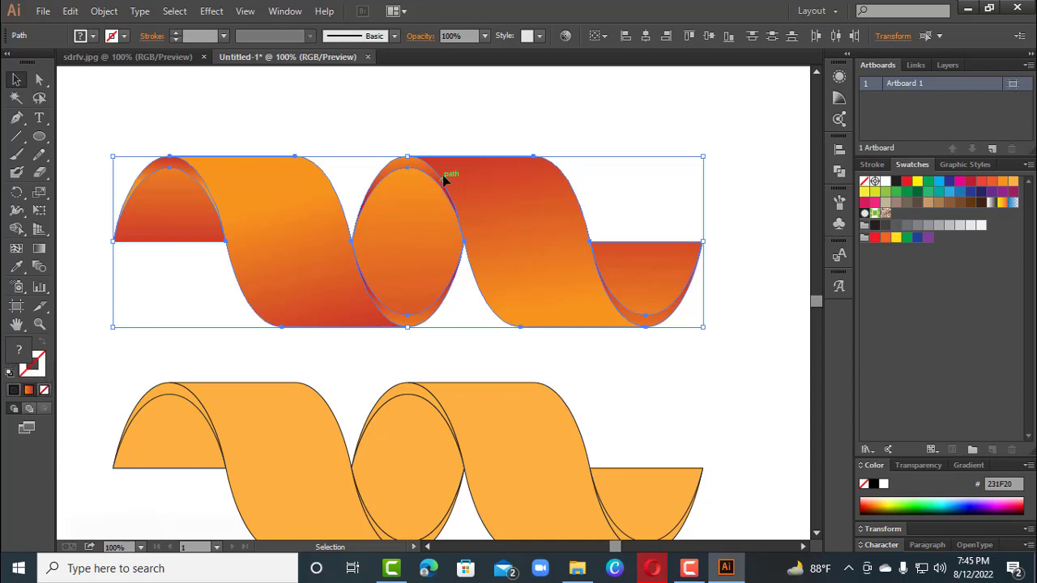
{"action": "left_click", "coordinate": [476, 143]}
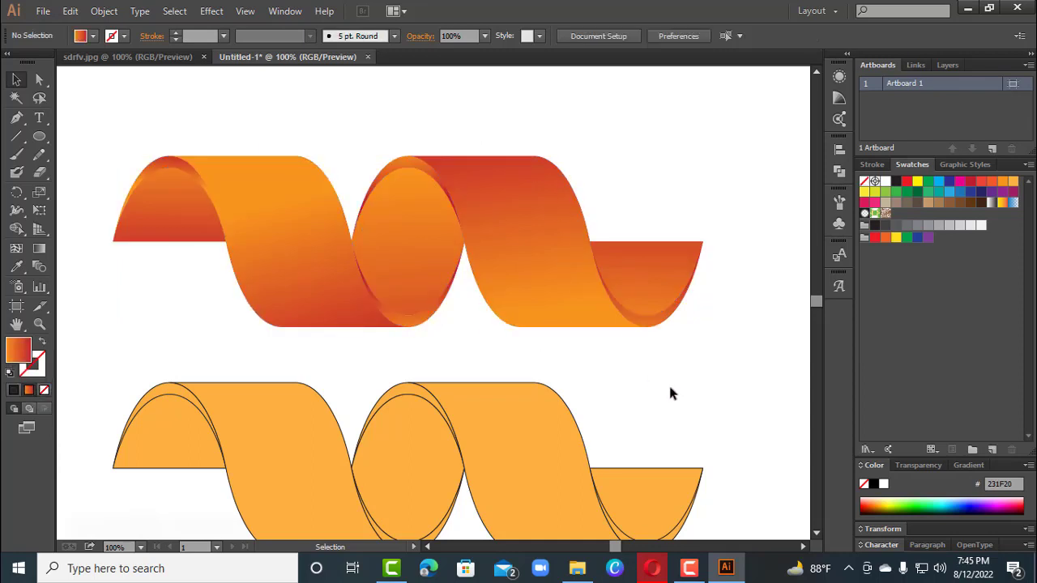
Squash the whole gradient ribbon vertically from its top edge to about 72% of its height, keeping its width, and deselect it.
{"action": "key", "text": "ctrl+minus"}
{"action": "key", "text": "ctrl+minus"}
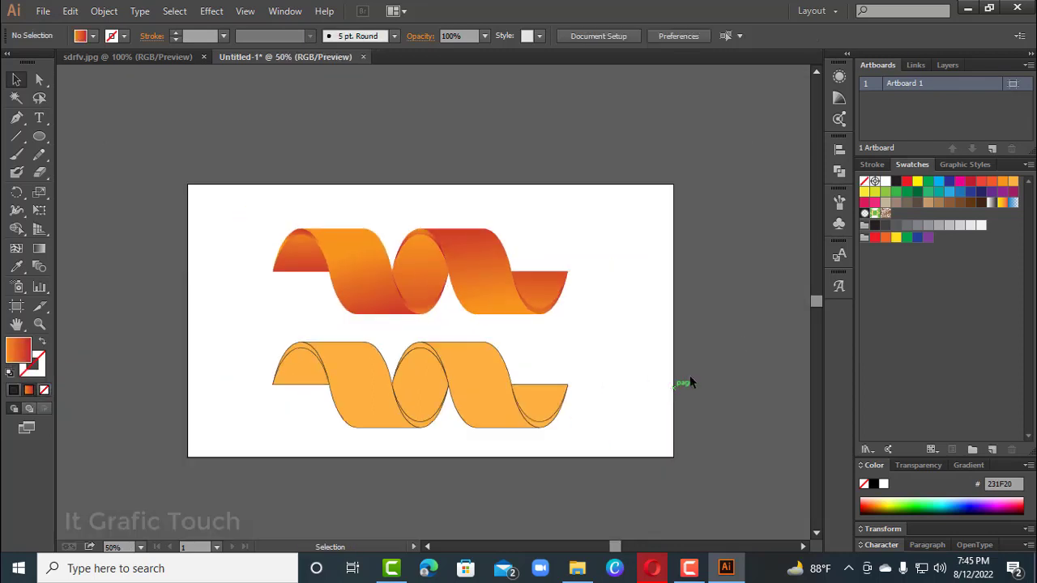
{"action": "left_click_drag", "start_coordinate": [211, 222], "coordinate": [573, 310]}
{"action": "left_click_drag", "start_coordinate": [420, 230], "coordinate": [422, 254]}
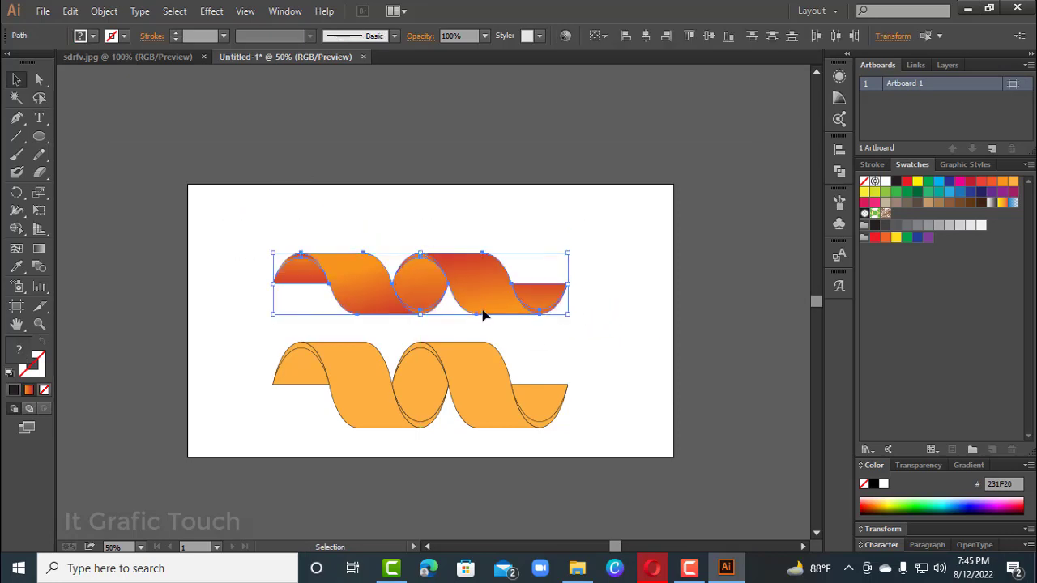
{"action": "left_click", "coordinate": [607, 259]}
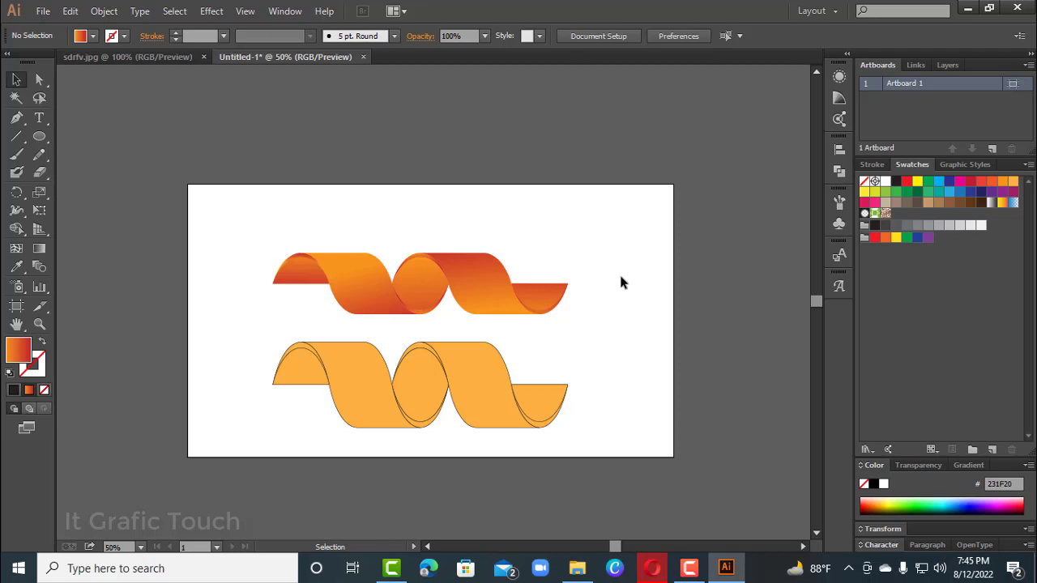
Run the left inner half-ellipse's gradient vertically from orange at its top to red a little below its flat base, and deselect it.
{"action": "left_click", "coordinate": [302, 281]}
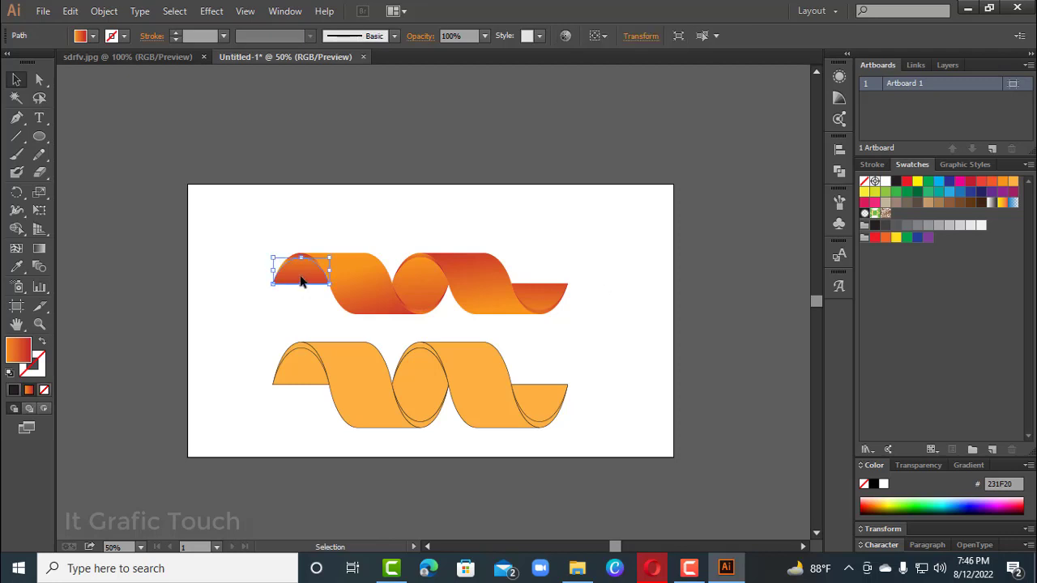
{"action": "left_click", "coordinate": [35, 251]}
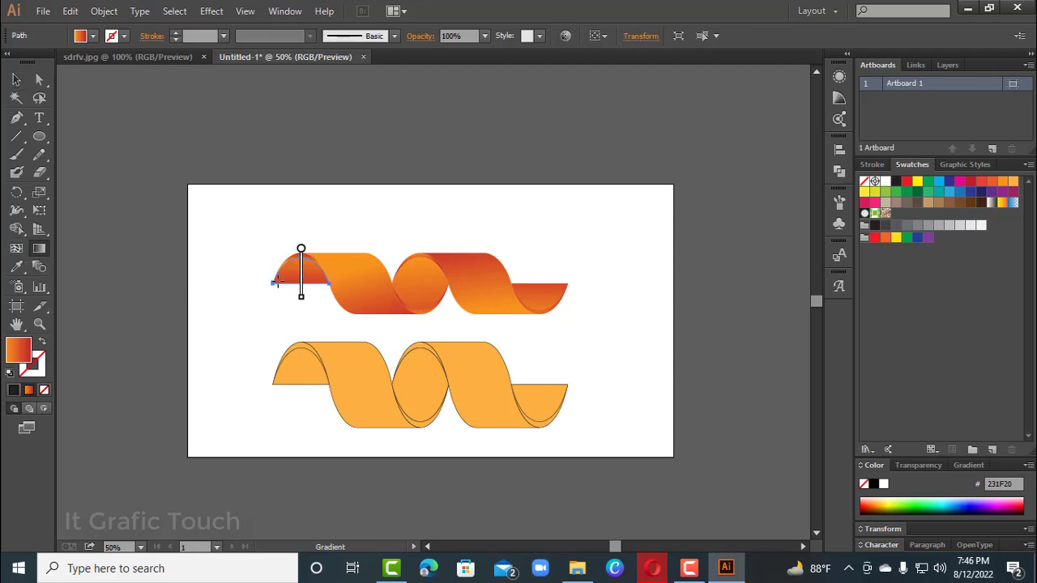
{"action": "left_click_drag", "start_coordinate": [300, 257], "coordinate": [301, 306]}
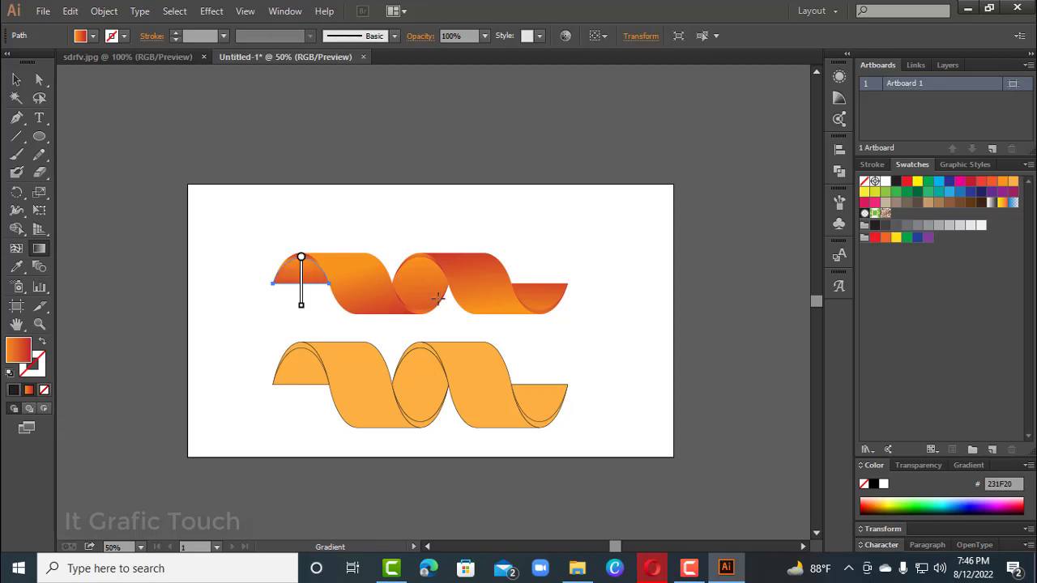
{"action": "left_click", "coordinate": [13, 82]}
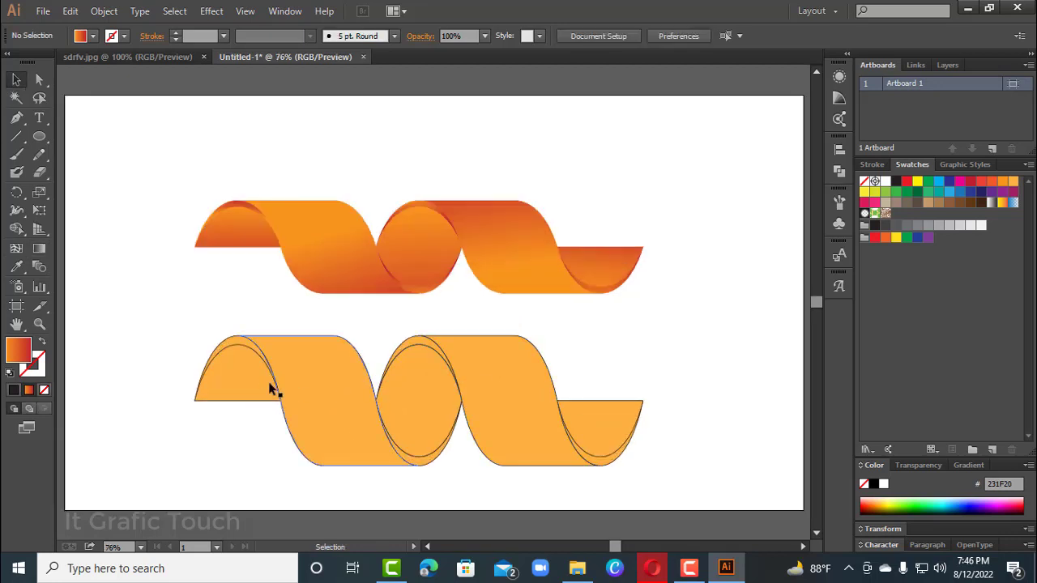
Delete the outlined flat-orange lower ribbon and place a copy of the gradient ribbon near the artboard's upper left corner.
{"action": "left_click_drag", "start_coordinate": [164, 345], "coordinate": [624, 466]}
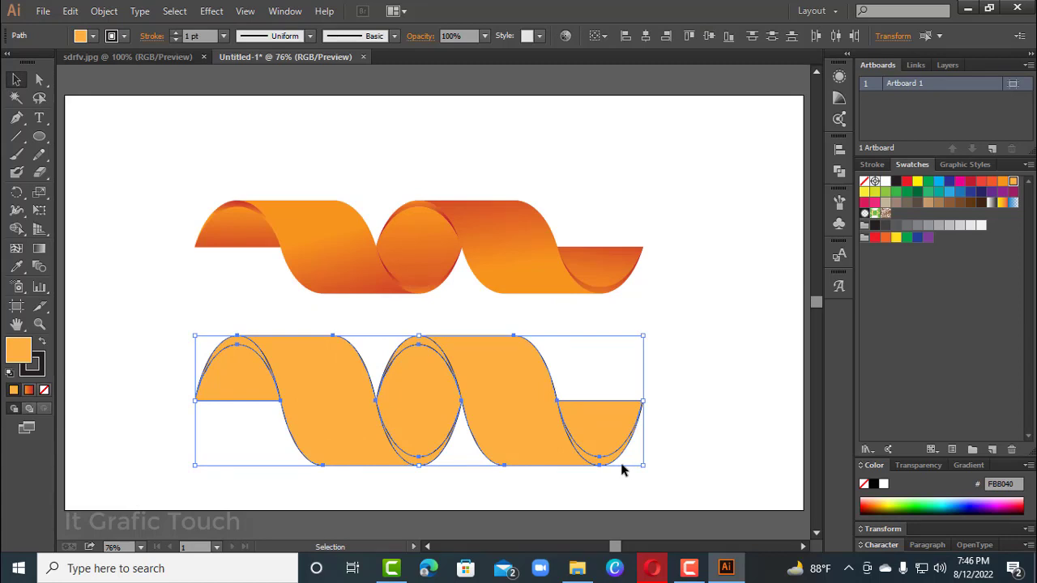
{"action": "key", "text": "Delete"}
{"action": "left_click_drag", "start_coordinate": [171, 184], "coordinate": [697, 361]}
{"action": "left_click_drag", "start_coordinate": [525, 282], "coordinate": [412, 181]}
{"action": "left_click", "coordinate": [181, 275]}
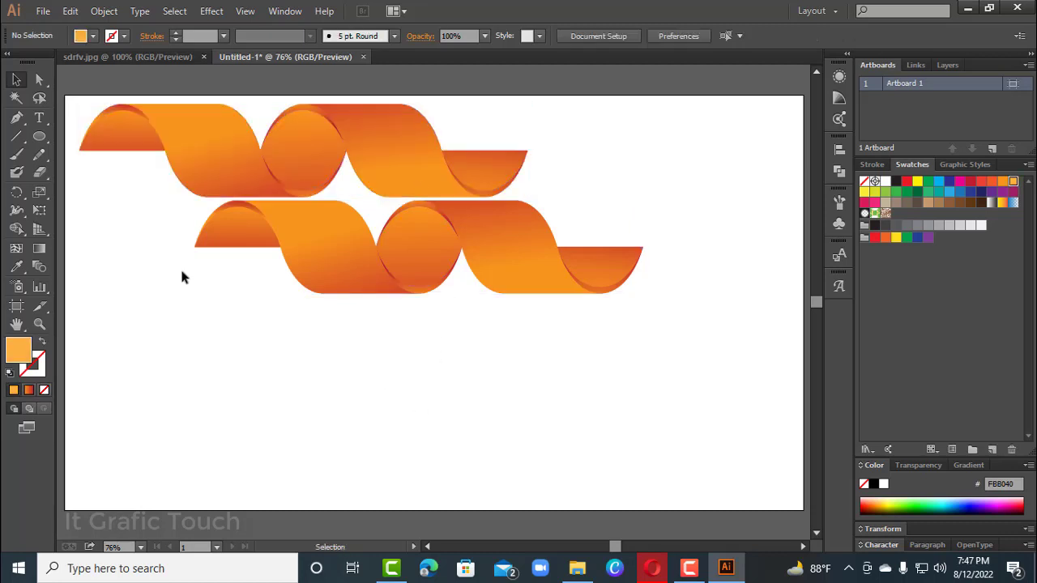
Move the lower gradient ribbon slightly down and use Recolor Artwork to turn its red into pink with H 323°, S 64% and B 81%.
{"action": "left_click_drag", "start_coordinate": [156, 216], "coordinate": [623, 306]}
{"action": "left_click_drag", "start_coordinate": [473, 256], "coordinate": [472, 273]}
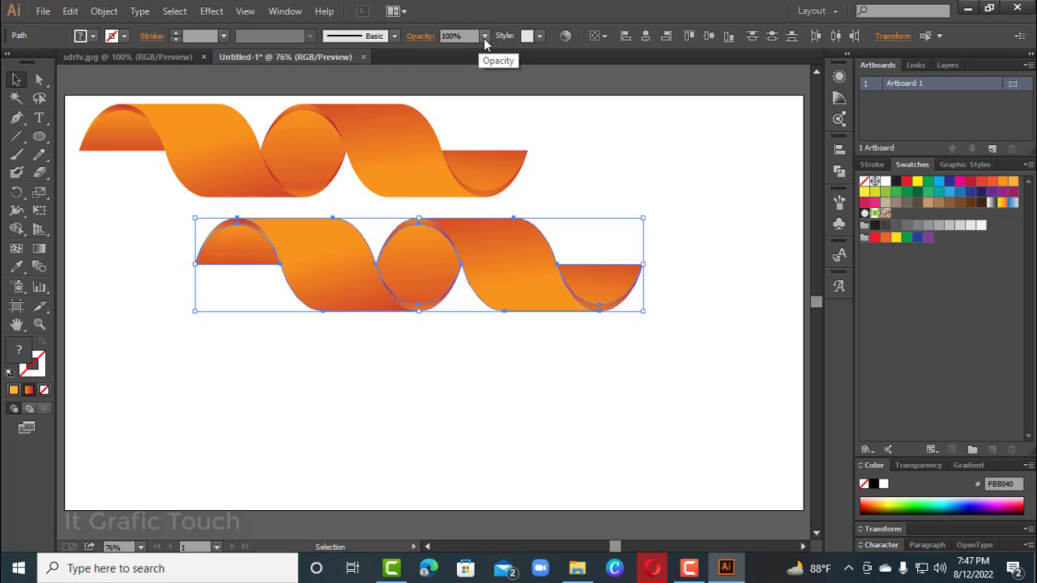
{"action": "left_click", "coordinate": [566, 37]}
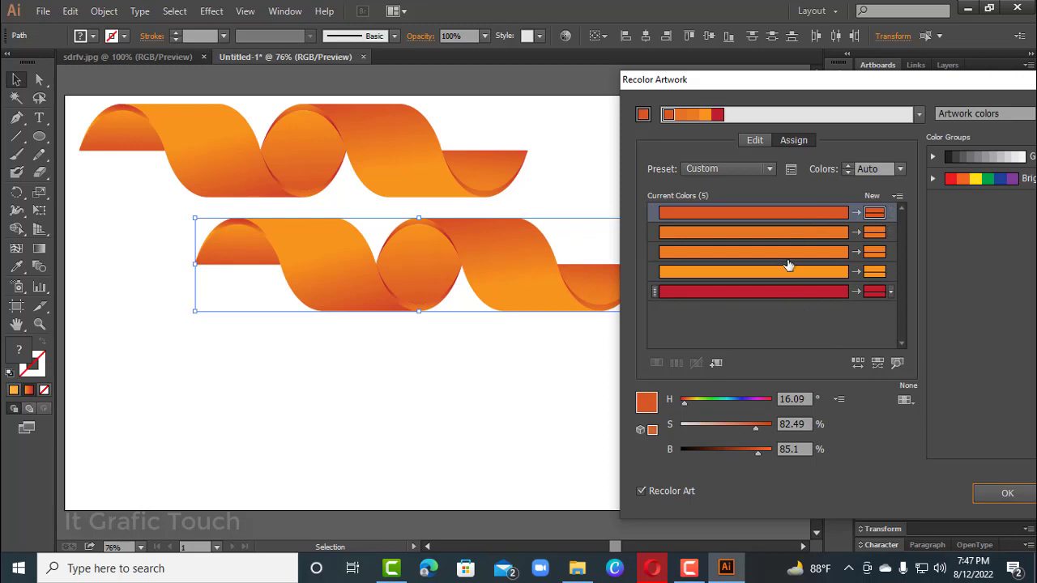
{"action": "left_click", "coordinate": [767, 293]}
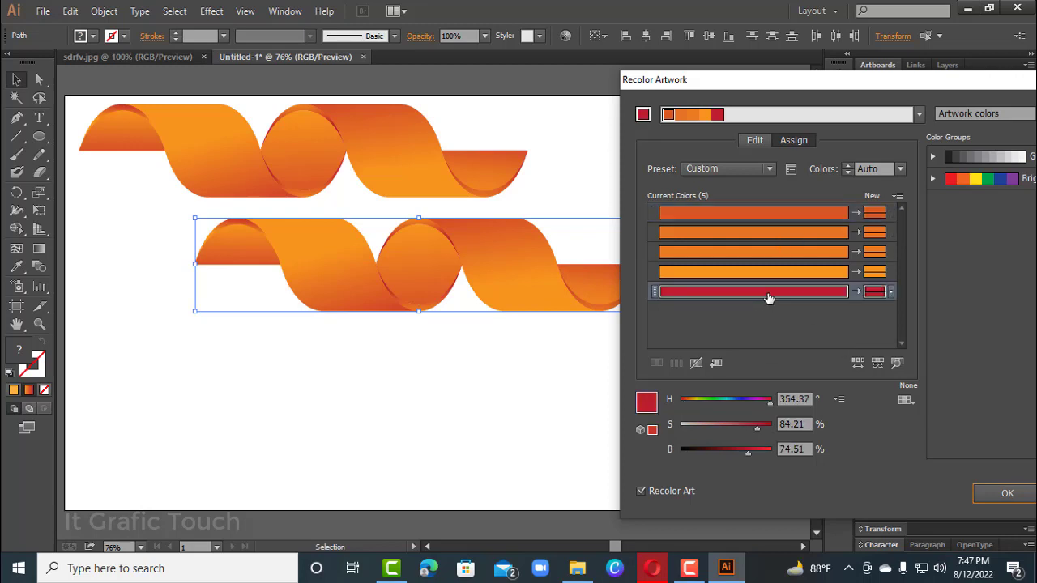
{"action": "left_click", "coordinate": [739, 425]}
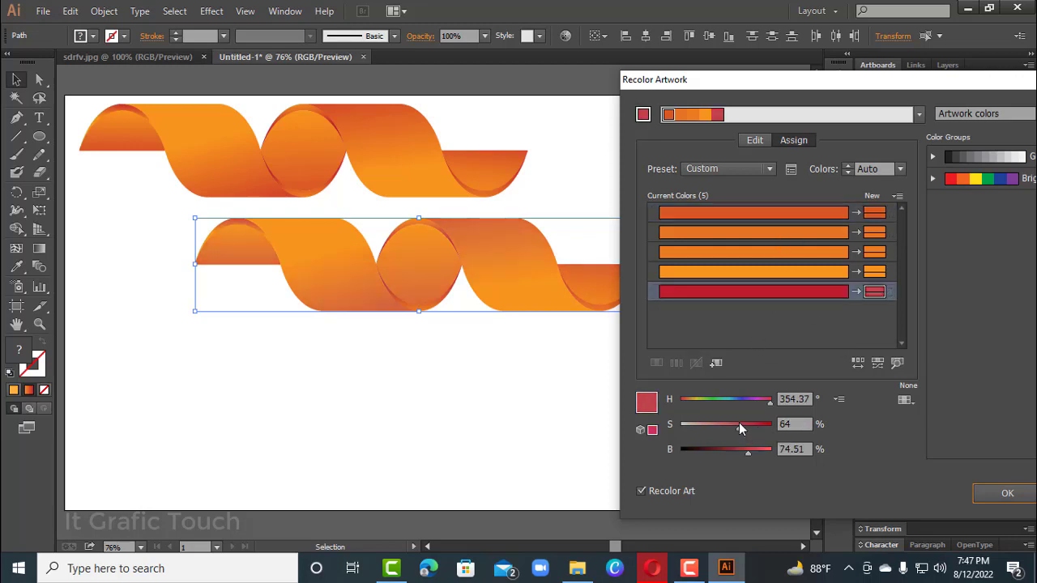
{"action": "left_click", "coordinate": [754, 452]}
{"action": "left_click", "coordinate": [762, 398]}
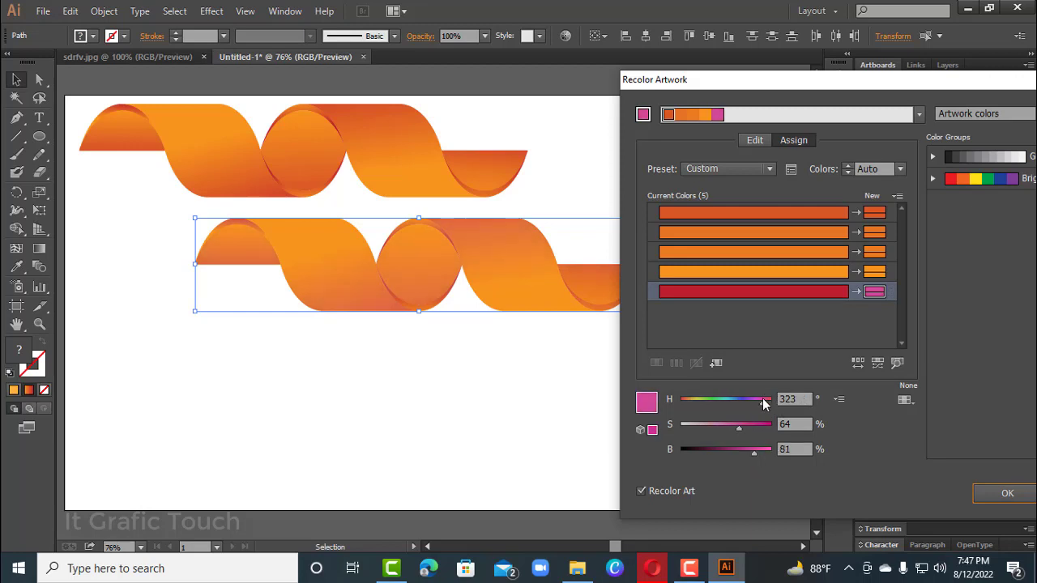
Recolor the lower ribbon's light orange to a golden yellow with H 44°, S 80% and B 85%.
{"action": "left_click", "coordinate": [757, 271]}
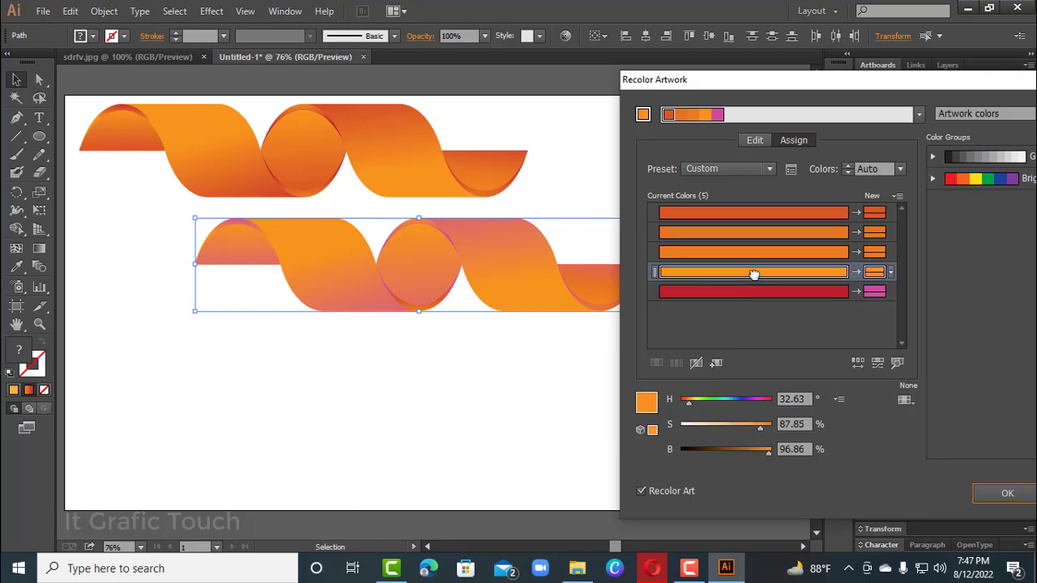
{"action": "left_click", "coordinate": [754, 424]}
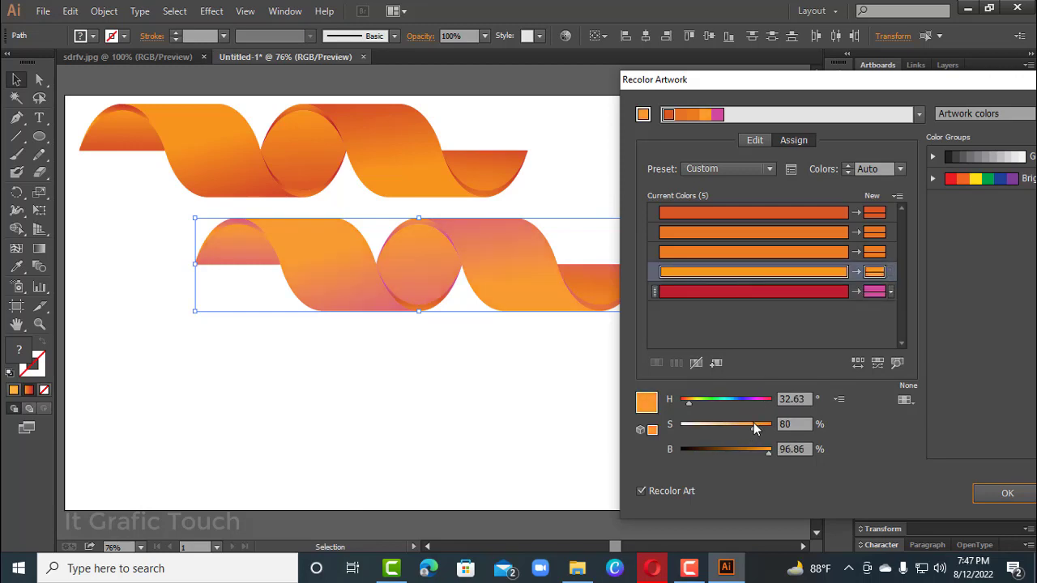
{"action": "left_click", "coordinate": [692, 400]}
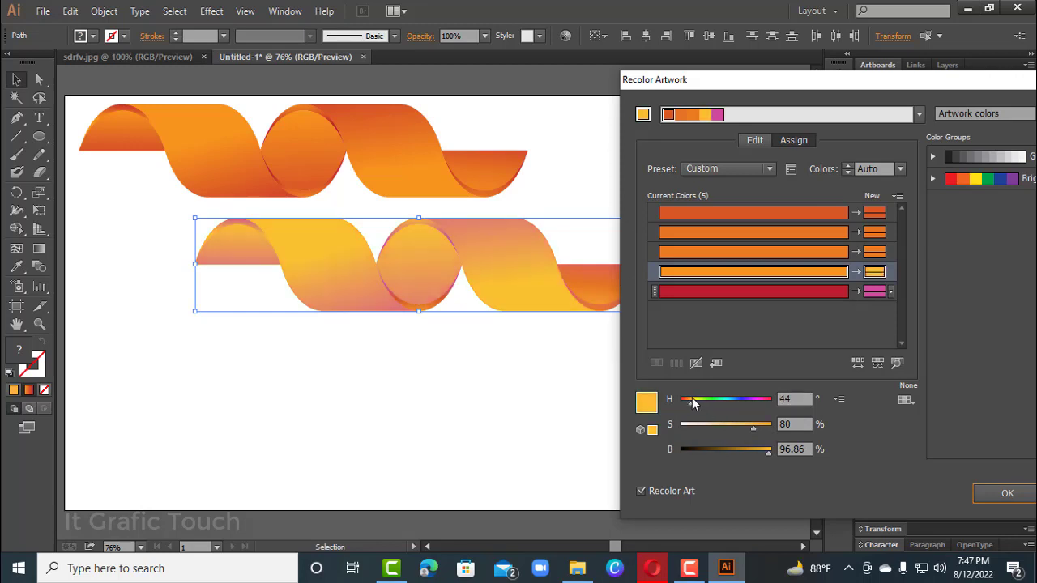
{"action": "left_click", "coordinate": [759, 451]}
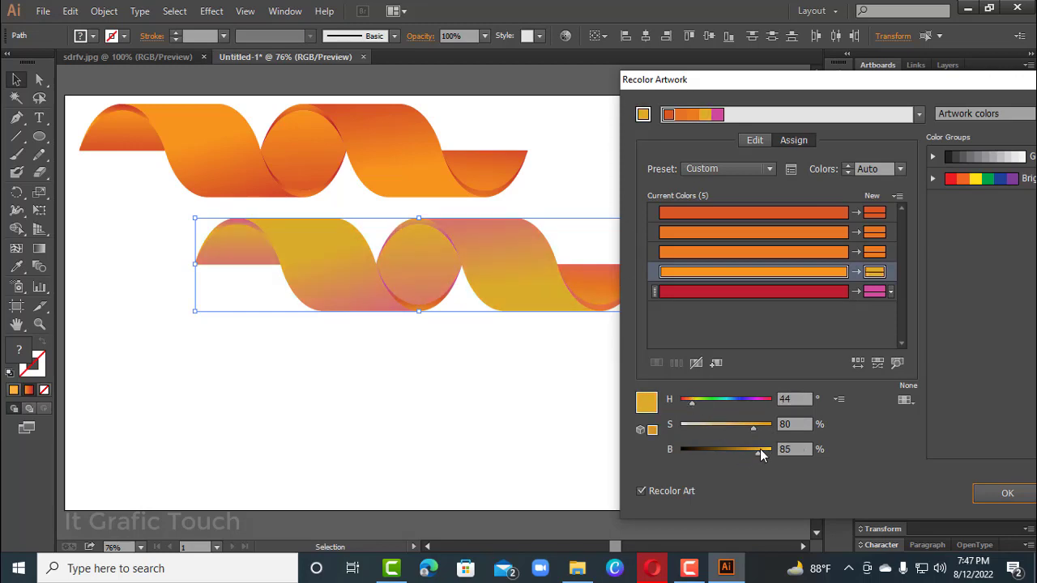
Raise the golden yellow's brightness to 95% and recolor the darkest orange with H 25°, S 78% and B 92%.
{"action": "left_click", "coordinate": [765, 450]}
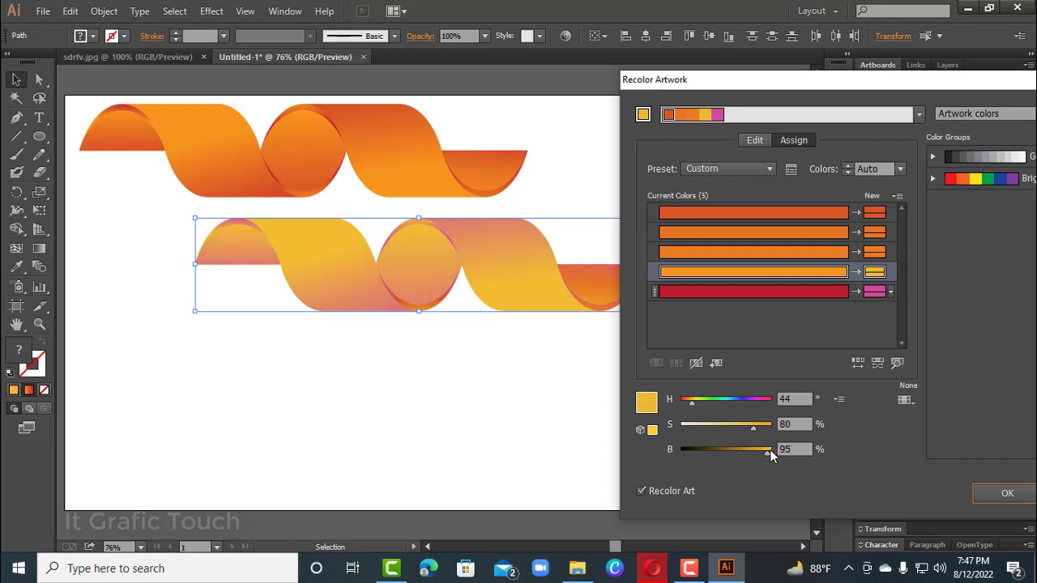
{"action": "left_click", "coordinate": [760, 216]}
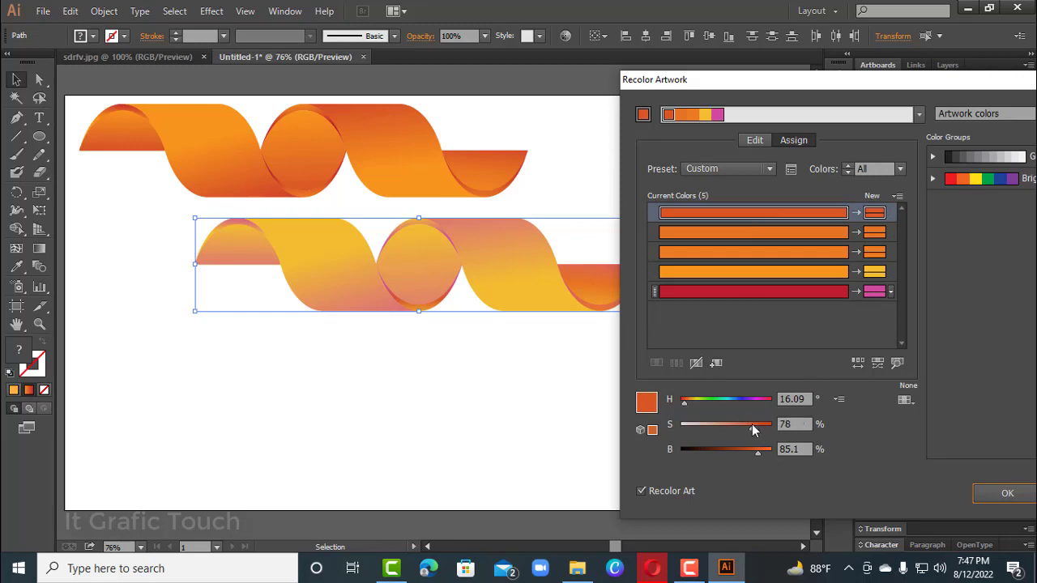
{"action": "left_click", "coordinate": [765, 451]}
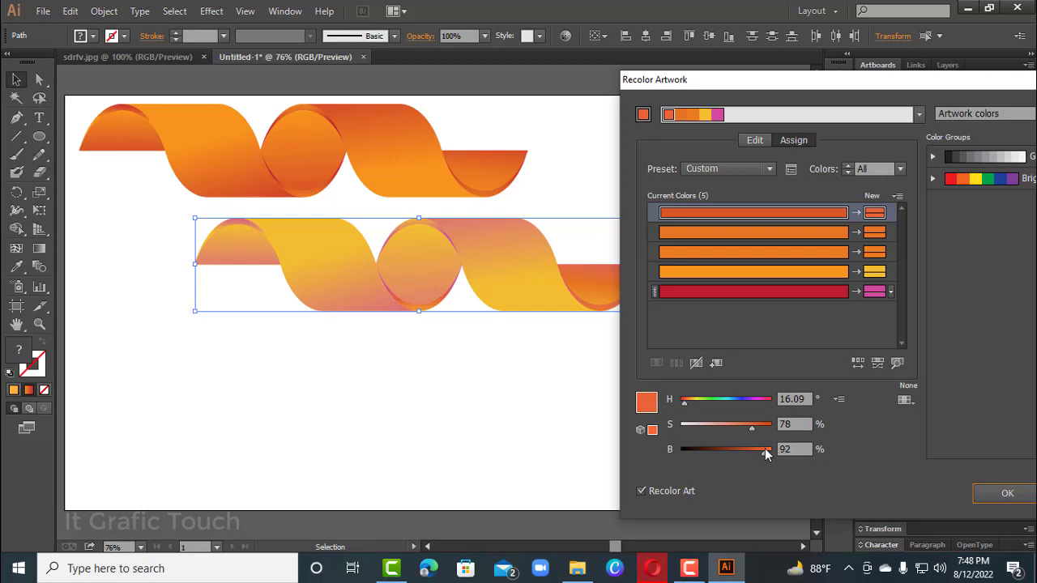
{"action": "left_click", "coordinate": [687, 402]}
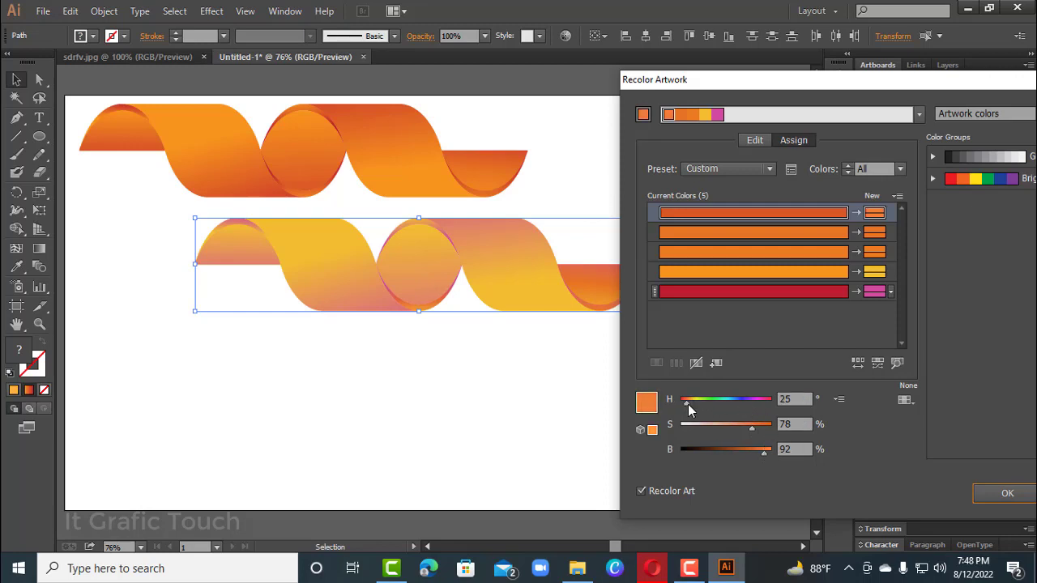
Recolor the second orange in the list to a light orange with S 63% and B 100%, apply the recoloring and deselect the ribbon.
{"action": "left_click", "coordinate": [736, 234]}
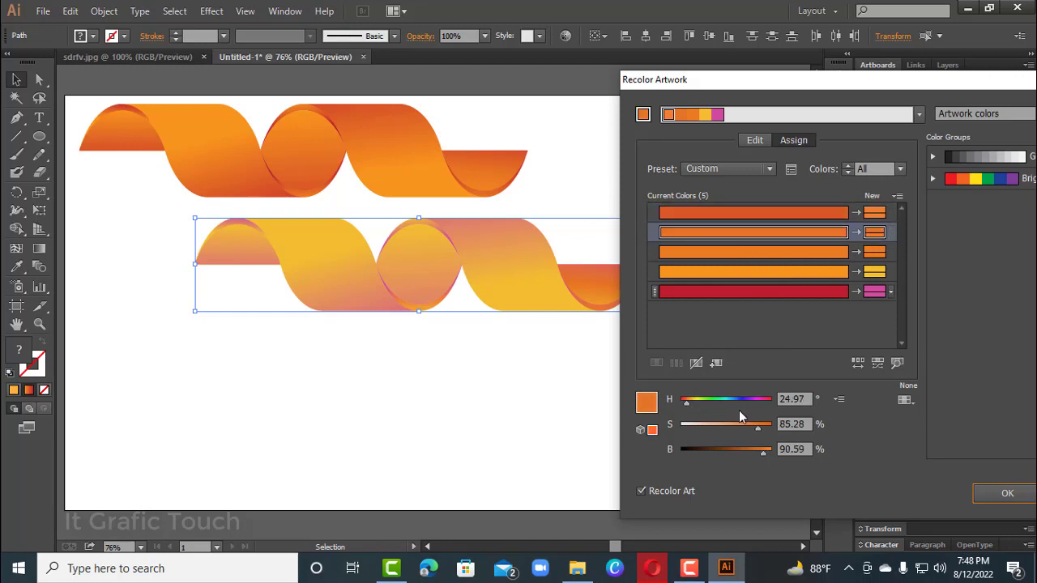
{"action": "left_click", "coordinate": [763, 428]}
{"action": "left_click", "coordinate": [760, 449]}
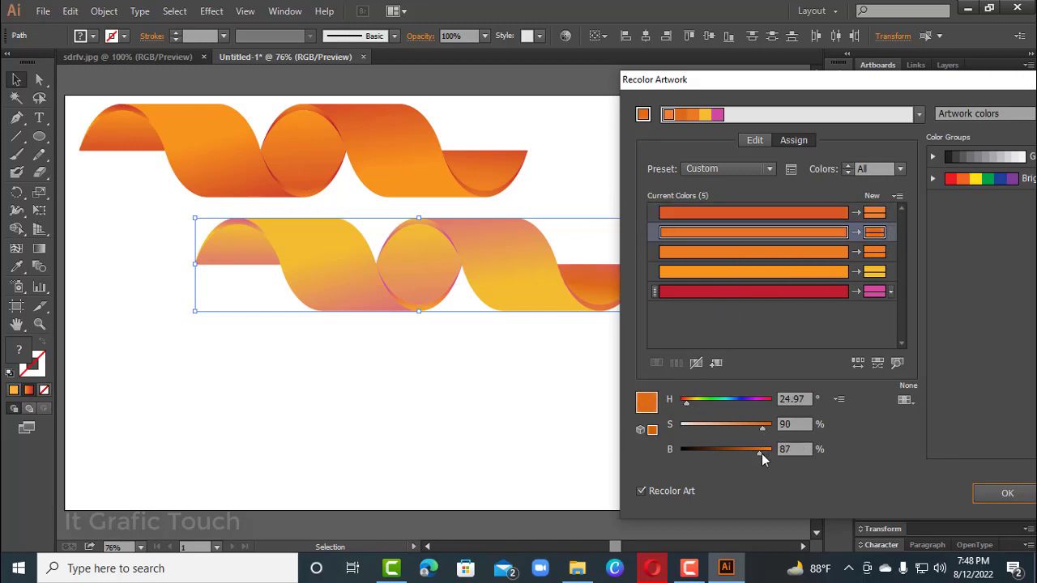
{"action": "left_click_drag", "start_coordinate": [762, 452], "coordinate": [742, 432]}
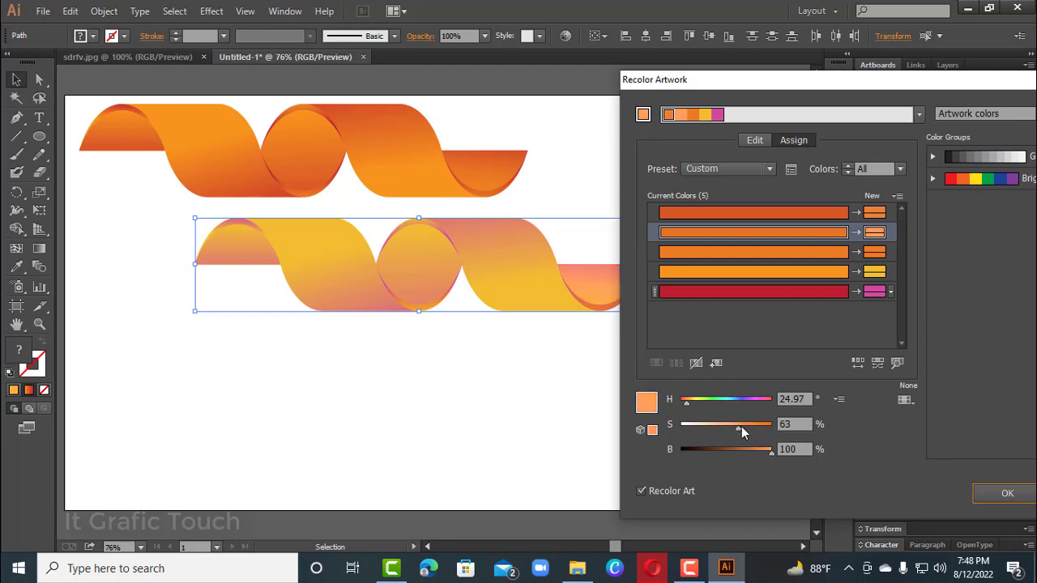
{"action": "left_click", "coordinate": [1008, 499]}
{"action": "left_click", "coordinate": [625, 474]}
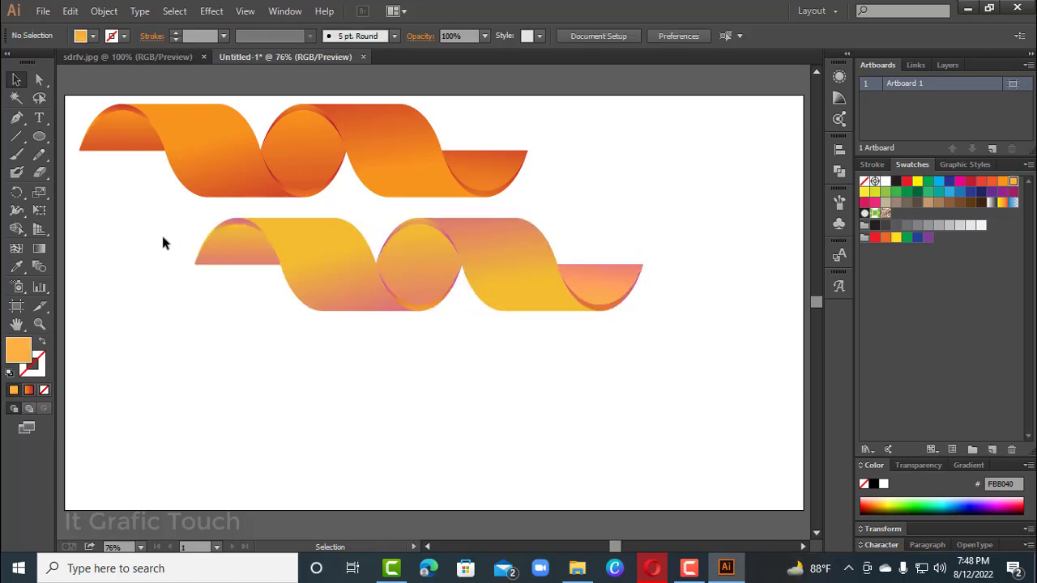
Move the pink-and-yellow ribbon down the artboard, reduce its height by roughly a quarter from its upper edge, and deselect it.
{"action": "left_click_drag", "start_coordinate": [162, 234], "coordinate": [569, 326]}
{"action": "left_click_drag", "start_coordinate": [523, 300], "coordinate": [512, 370]}
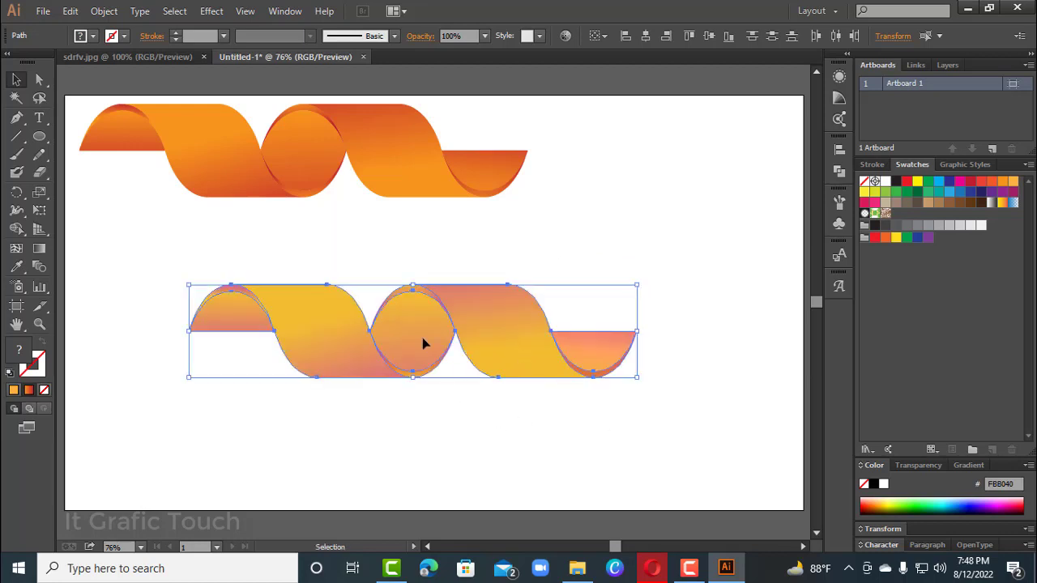
{"action": "left_click_drag", "start_coordinate": [414, 286], "coordinate": [416, 311]}
{"action": "left_click", "coordinate": [465, 444]}
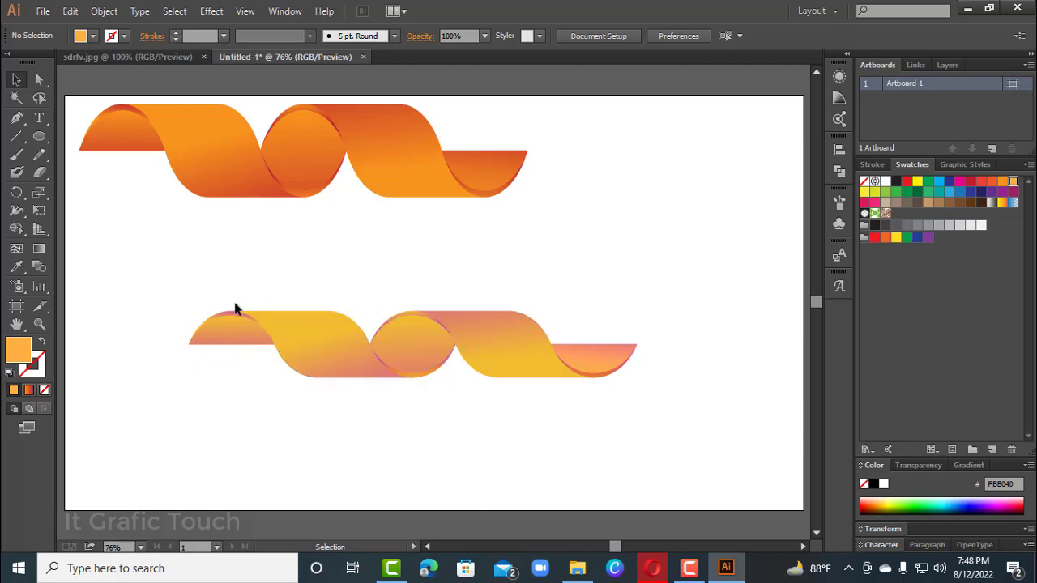
Narrow the whole pink-and-yellow ribbon to about half its width from its right end and deselect it.
{"action": "left_click_drag", "start_coordinate": [175, 294], "coordinate": [625, 401]}
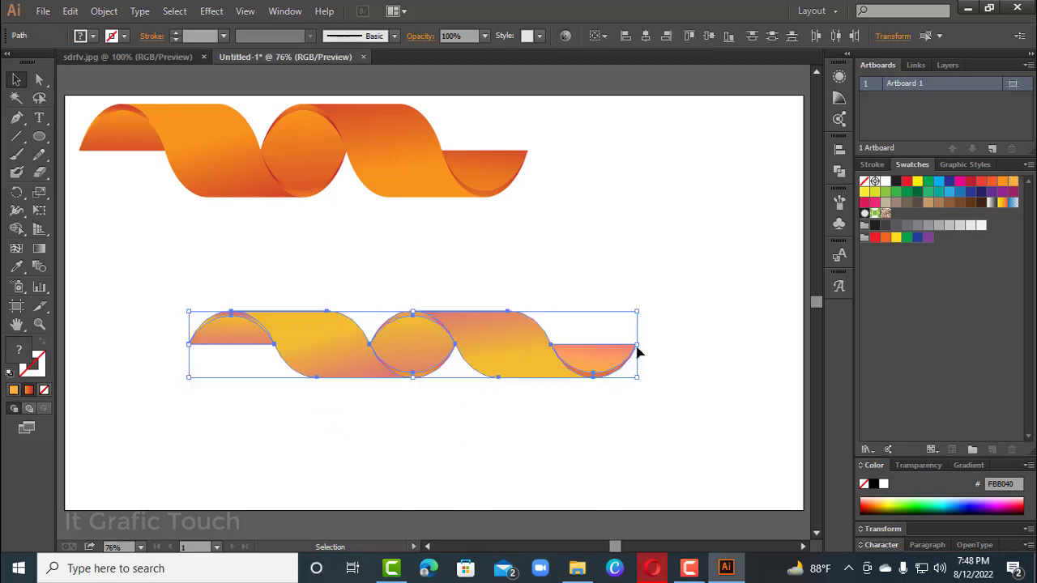
{"action": "left_click_drag", "start_coordinate": [638, 346], "coordinate": [419, 359]}
{"action": "left_click", "coordinate": [433, 402]}
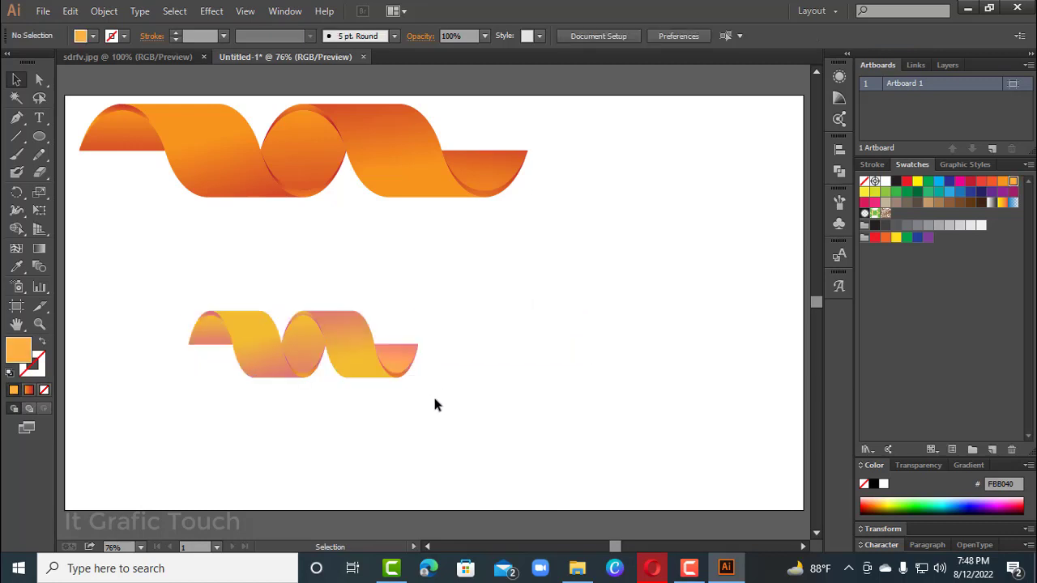
Move the whole orange ribbon down and right so it sits centrally in the upper half of the artboard.
{"action": "left_click", "coordinate": [349, 343]}
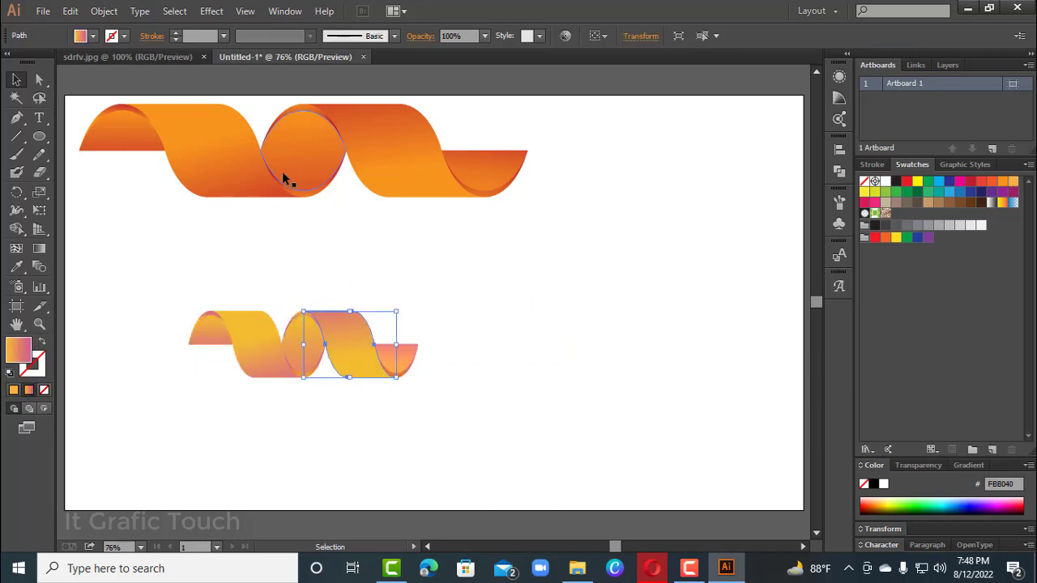
{"action": "left_click_drag", "start_coordinate": [78, 123], "coordinate": [486, 202]}
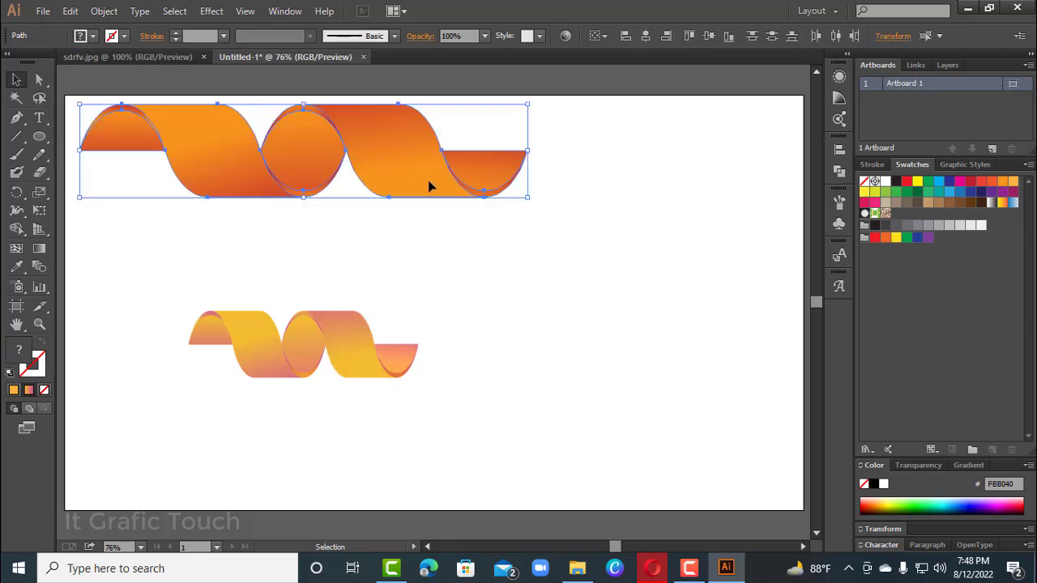
{"action": "left_click_drag", "start_coordinate": [429, 181], "coordinate": [543, 233]}
Group the parts of the orange ribbon, and group the parts of the pink-and-yellow ribbon separately.
{"action": "left_click_drag", "start_coordinate": [158, 318], "coordinate": [423, 384]}
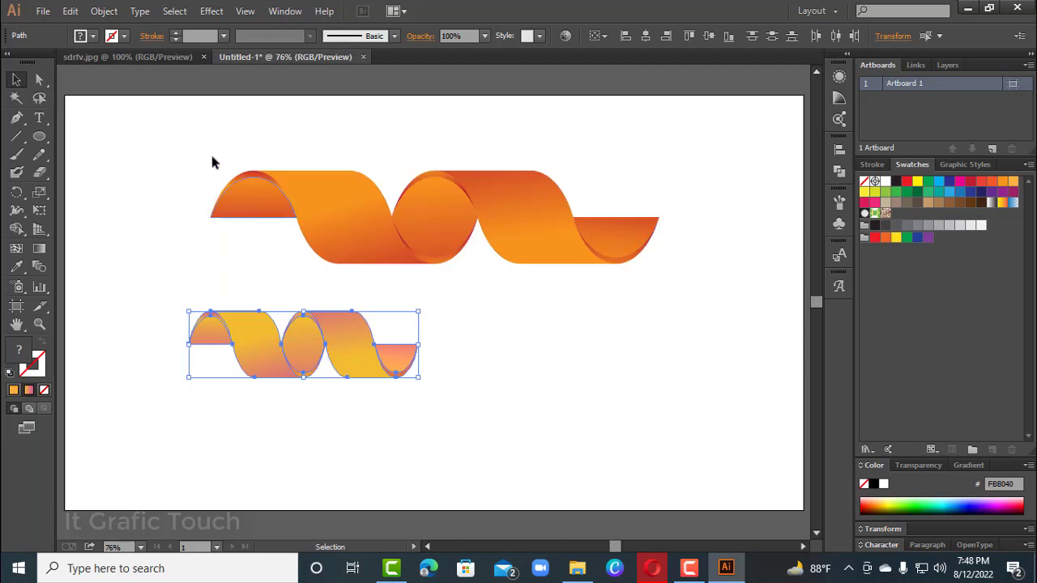
{"action": "left_click_drag", "start_coordinate": [165, 143], "coordinate": [690, 262]}
{"action": "right_click", "coordinate": [468, 211]}
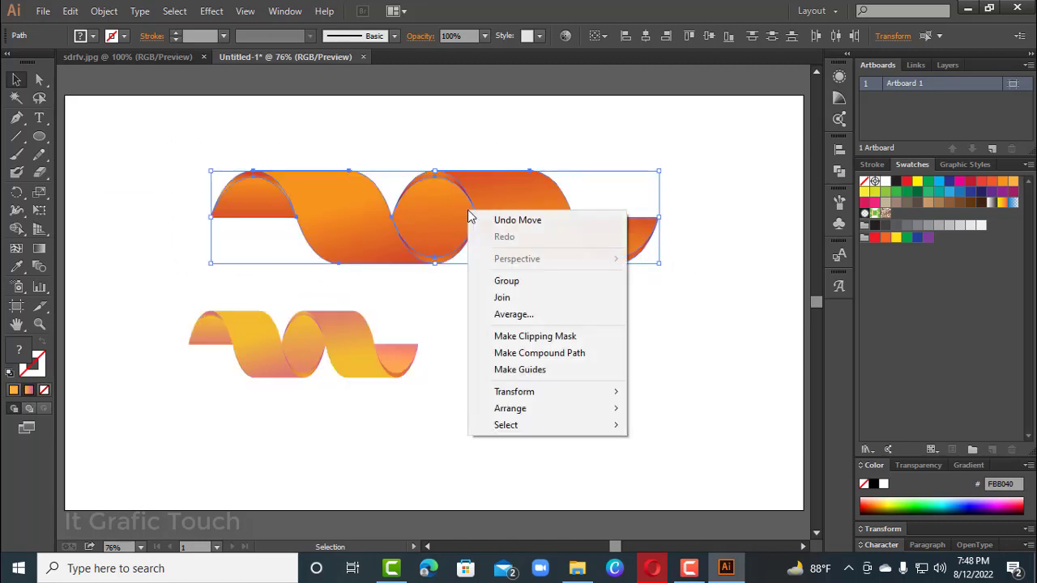
{"action": "left_click", "coordinate": [512, 290]}
{"action": "left_click_drag", "start_coordinate": [151, 299], "coordinate": [407, 376]}
{"action": "right_click", "coordinate": [350, 347]}
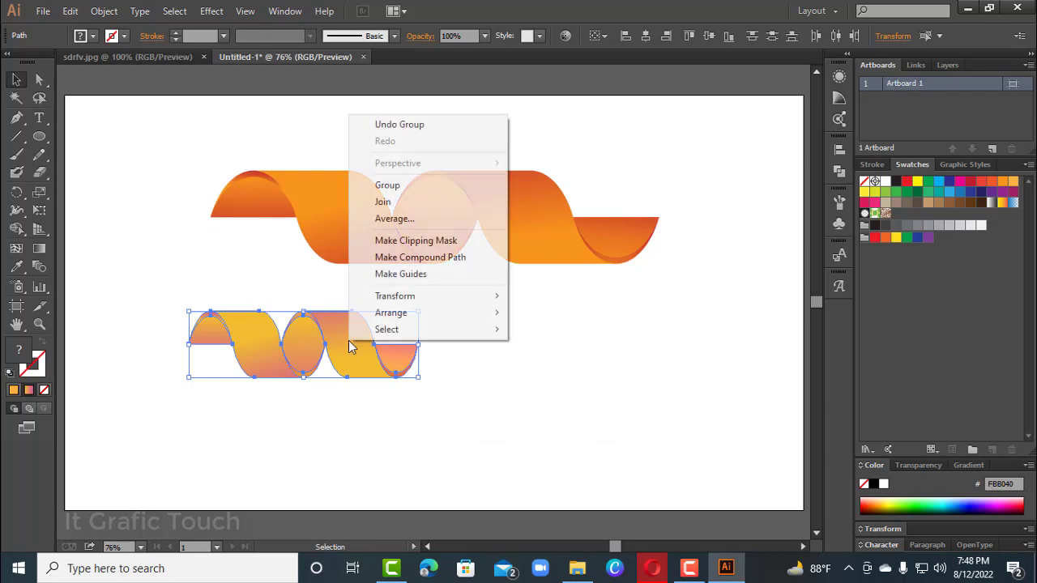
{"action": "left_click", "coordinate": [397, 187]}
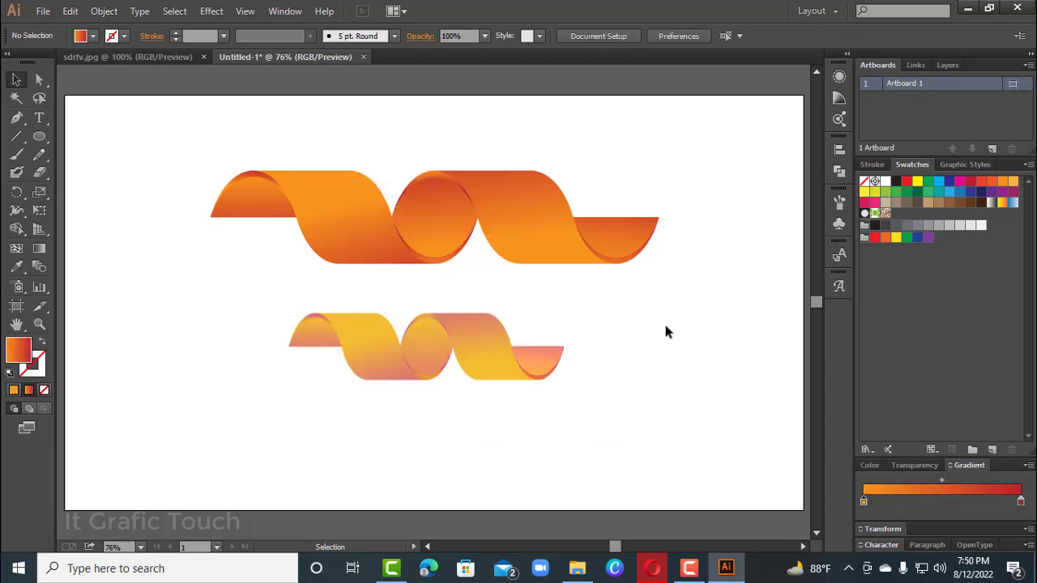
Draw a large rectangle that covers both ribbons and most of the artboard.
{"action": "left_click", "coordinate": [39, 136]}
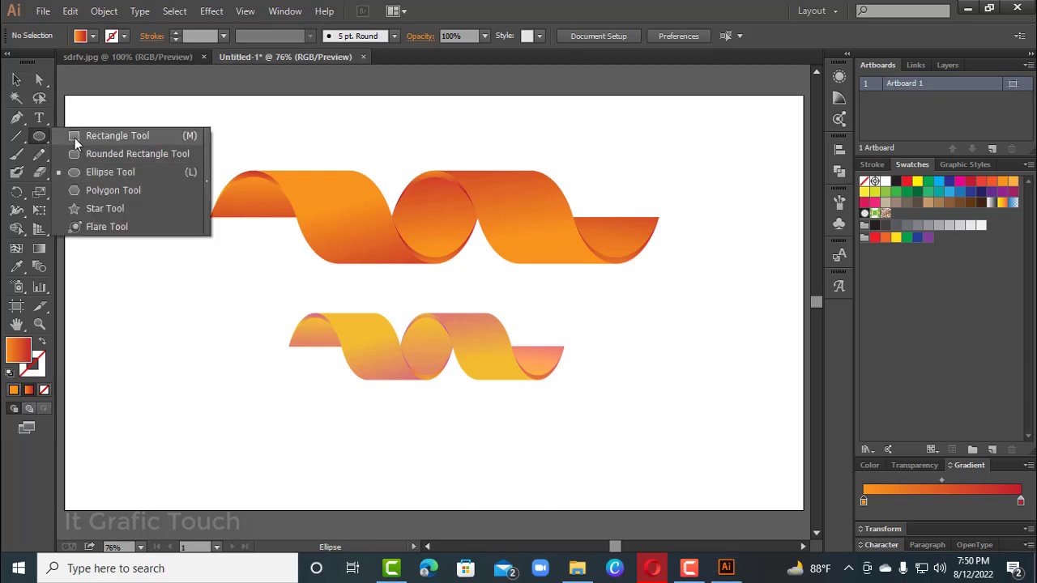
{"action": "left_click", "coordinate": [74, 136]}
{"action": "mouse_move", "coordinate": [122, 121]}
{"action": "left_mouse_down"}
{"action": "mouse_move", "coordinate": [284, 237]}
{"action": "mouse_move", "coordinate": [667, 384]}
{"action": "mouse_move", "coordinate": [692, 433]}
{"action": "mouse_move", "coordinate": [697, 475]}
{"action": "left_mouse_up"}
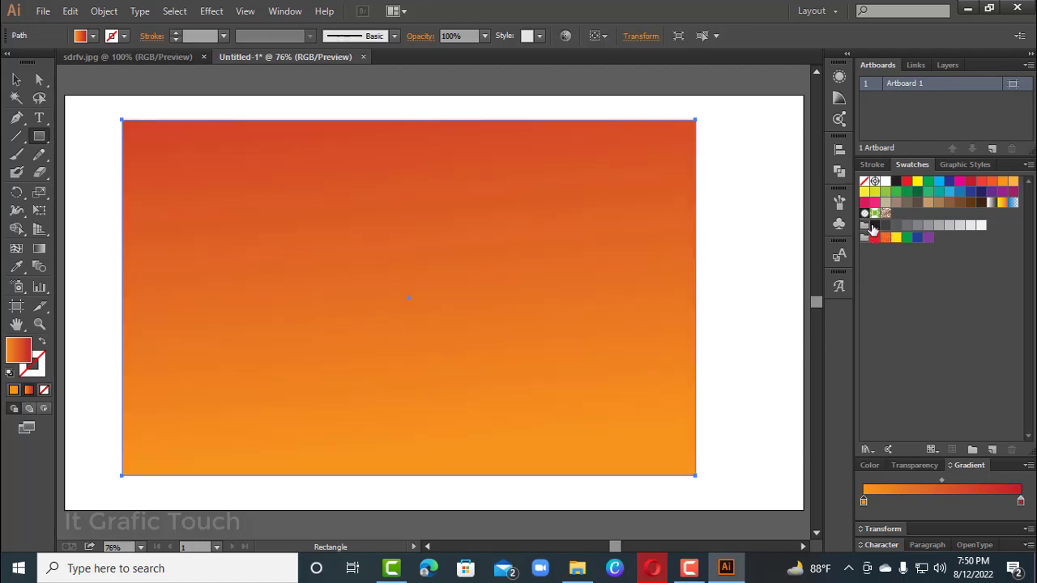
Change the rectangle's fill from the gradient to a near-black color using the Color Picker.
{"action": "left_click", "coordinate": [874, 226]}
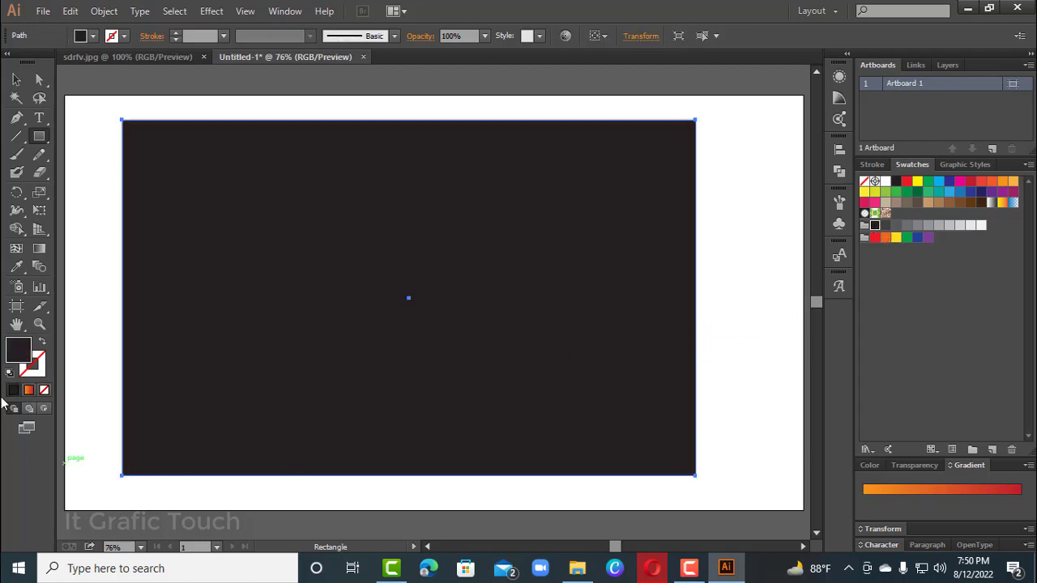
{"action": "double_click", "coordinate": [21, 353]}
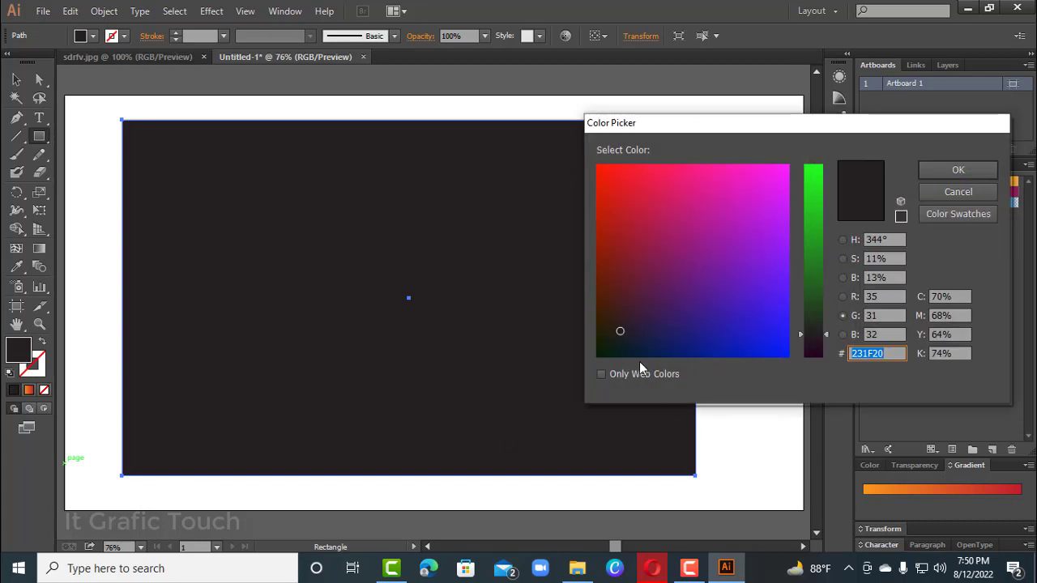
{"action": "left_click", "coordinate": [814, 353]}
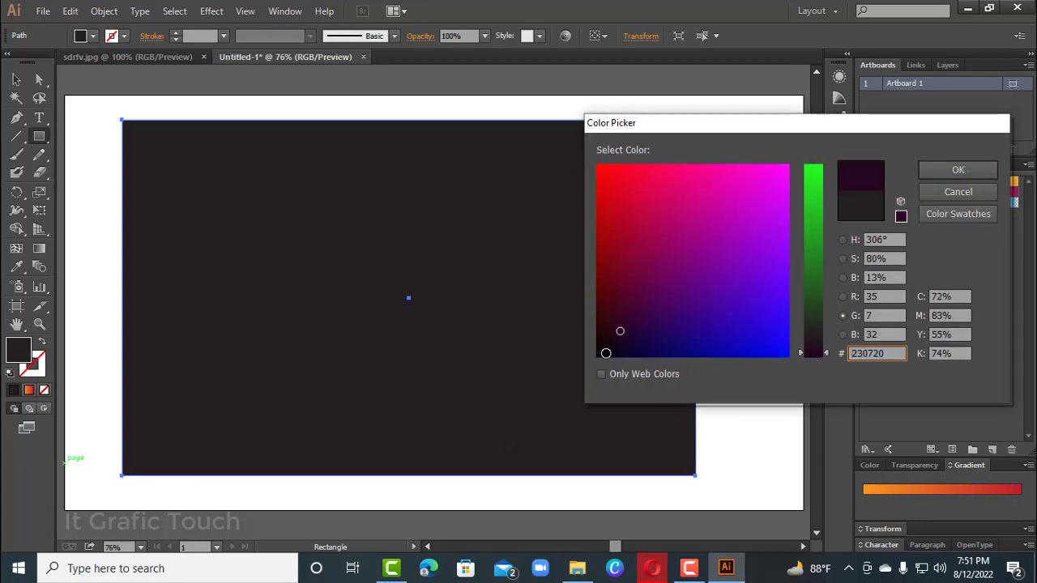
{"action": "left_click", "coordinate": [693, 323]}
{"action": "left_click", "coordinate": [940, 176]}
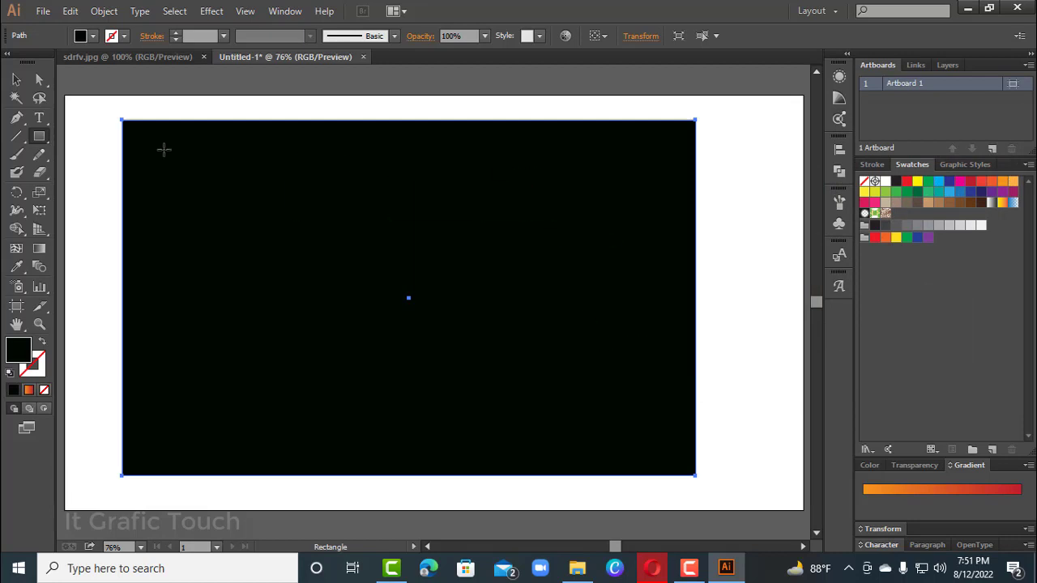
Send the near-black rectangle to the back so it serves as the background behind both ribbons.
{"action": "left_click", "coordinate": [16, 78]}
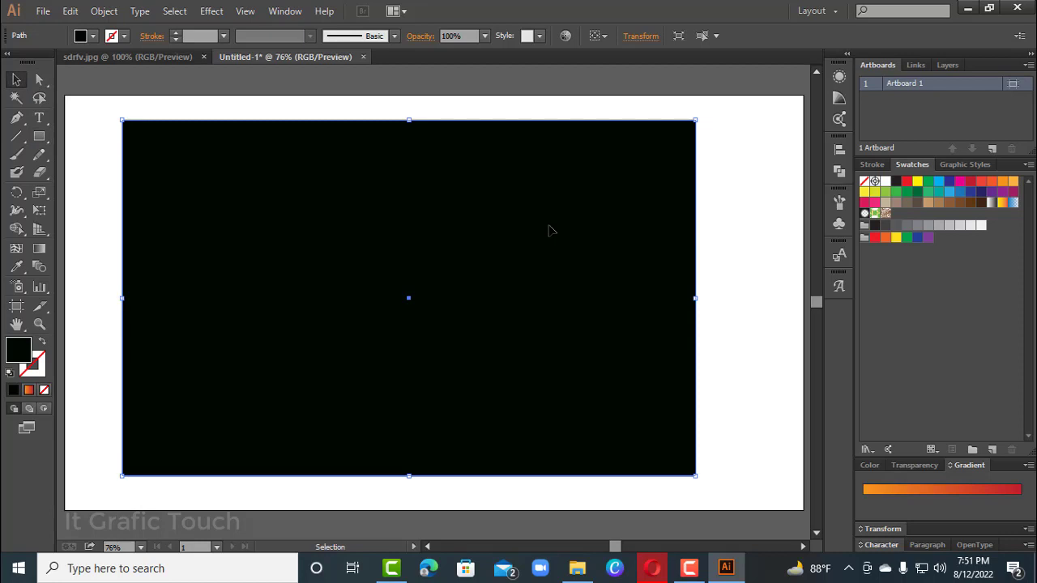
{"action": "key", "text": "a"}
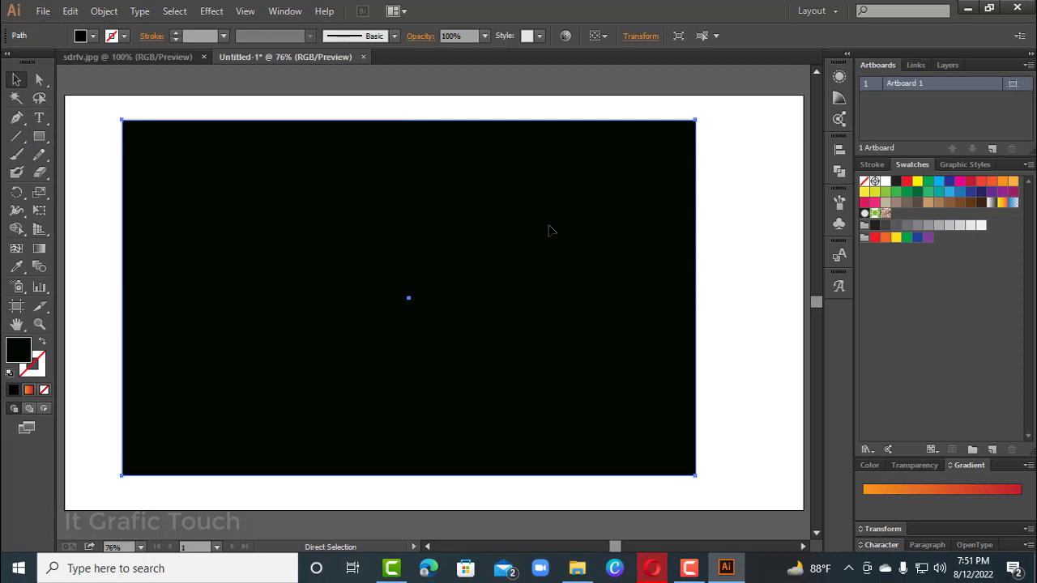
{"action": "key", "text": "ctrl+shift+bracketleft"}
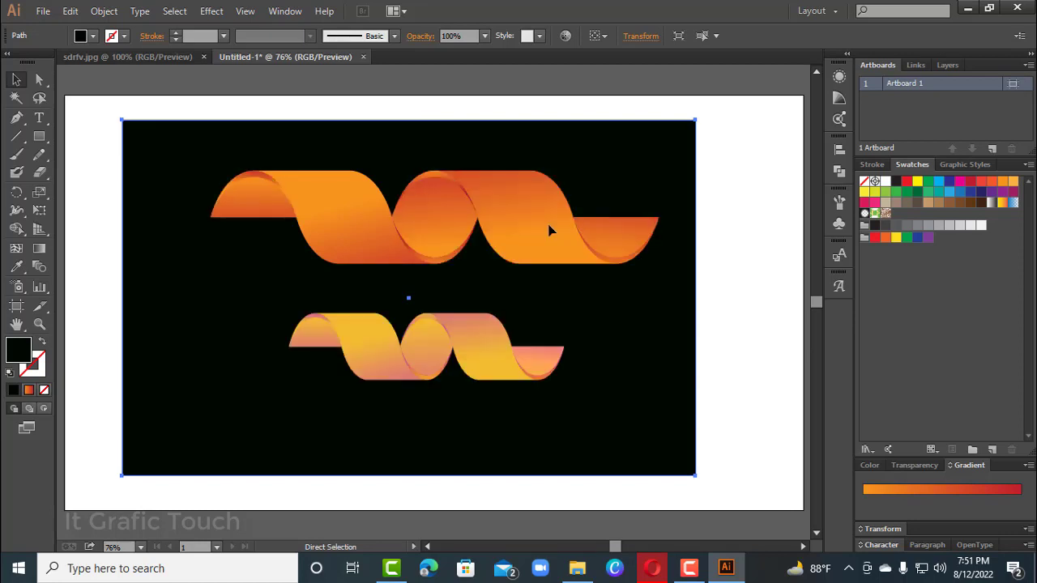
{"action": "key", "text": "v"}
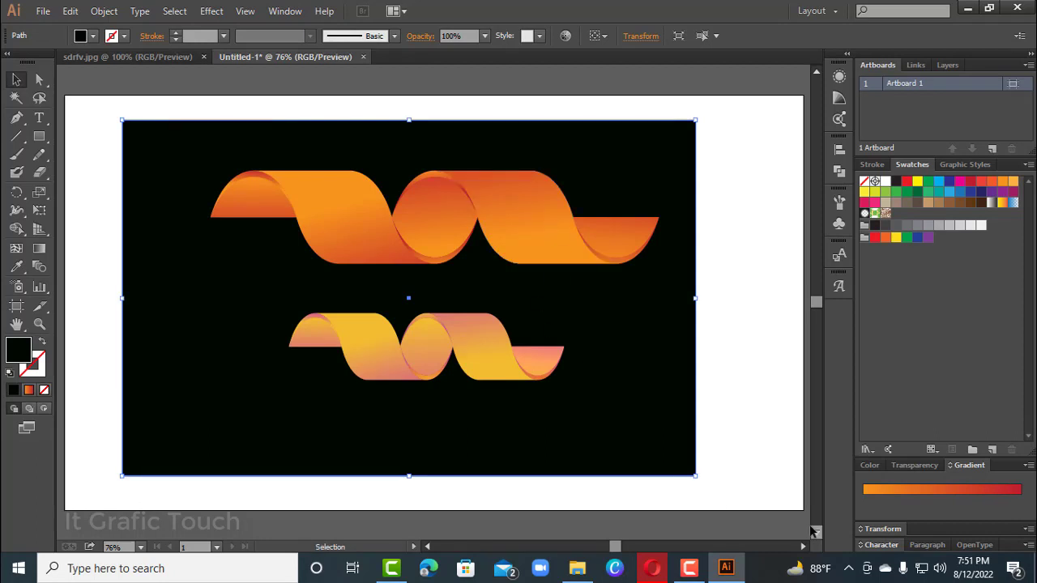
Place a copy of the pink-and-yellow ribbon slightly below the original, partly overlapping it, and send the copy to the back.
{"action": "left_click_drag", "start_coordinate": [471, 325], "coordinate": [469, 365]}
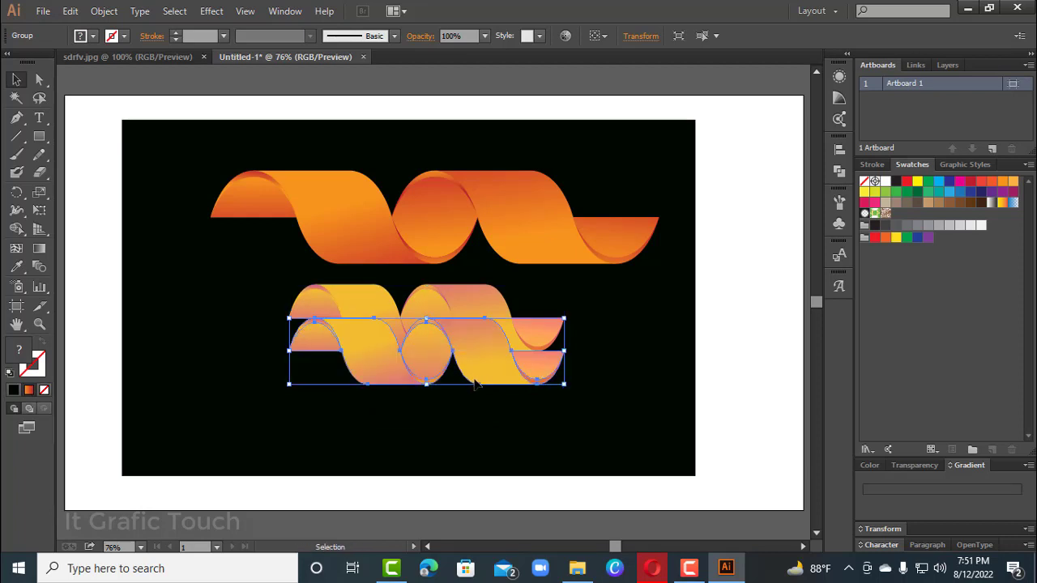
{"action": "right_click", "coordinate": [476, 377]}
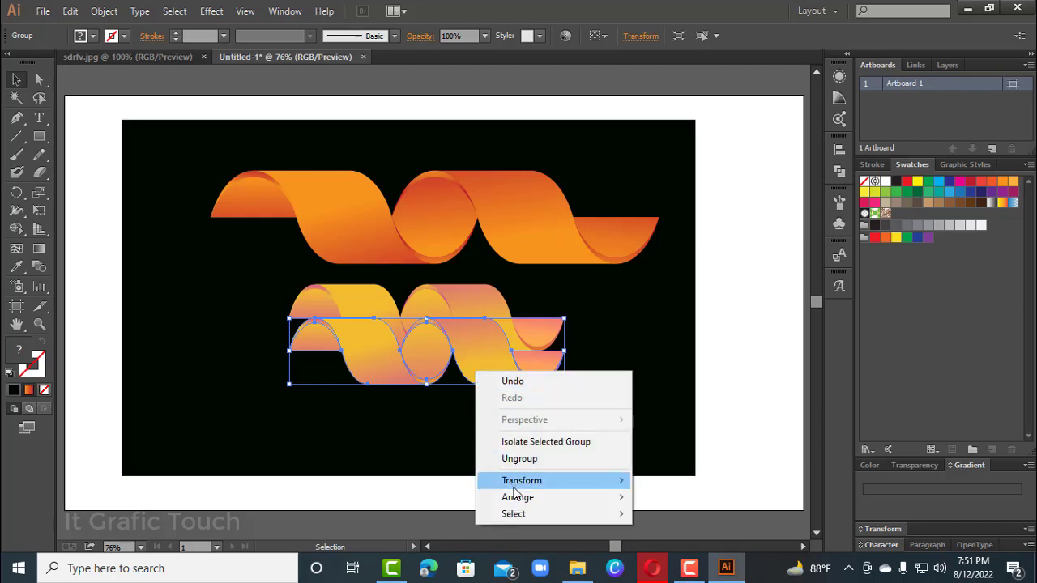
{"action": "mouse_move", "coordinate": [519, 497]}
{"action": "left_click", "coordinate": [679, 547]}
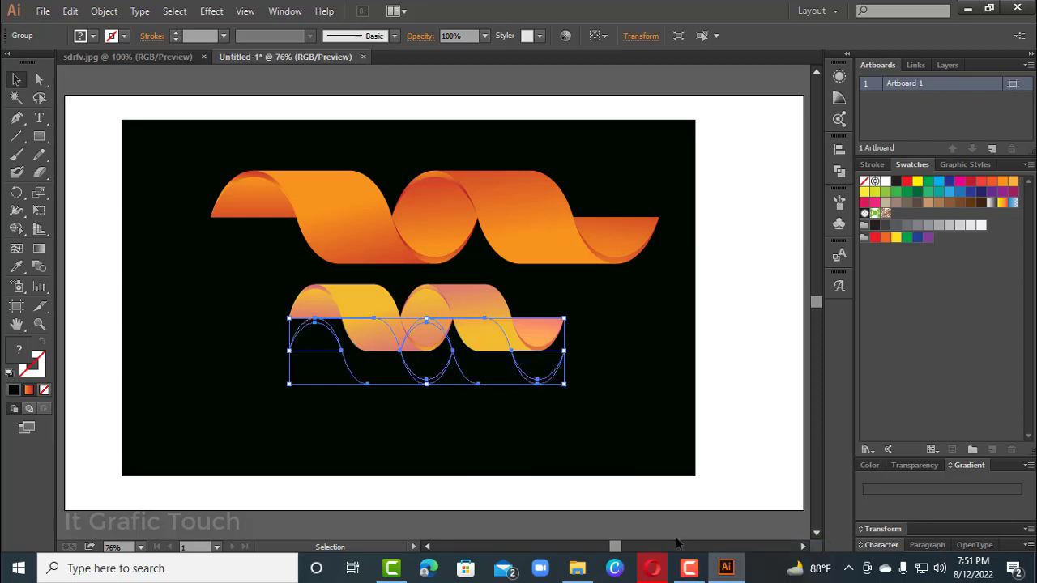
Send the near-black rectangle behind all ribbons and select the lower copy of the pink-and-yellow ribbon.
{"action": "right_click", "coordinate": [623, 424]}
{"action": "left_click", "coordinate": [623, 424]}
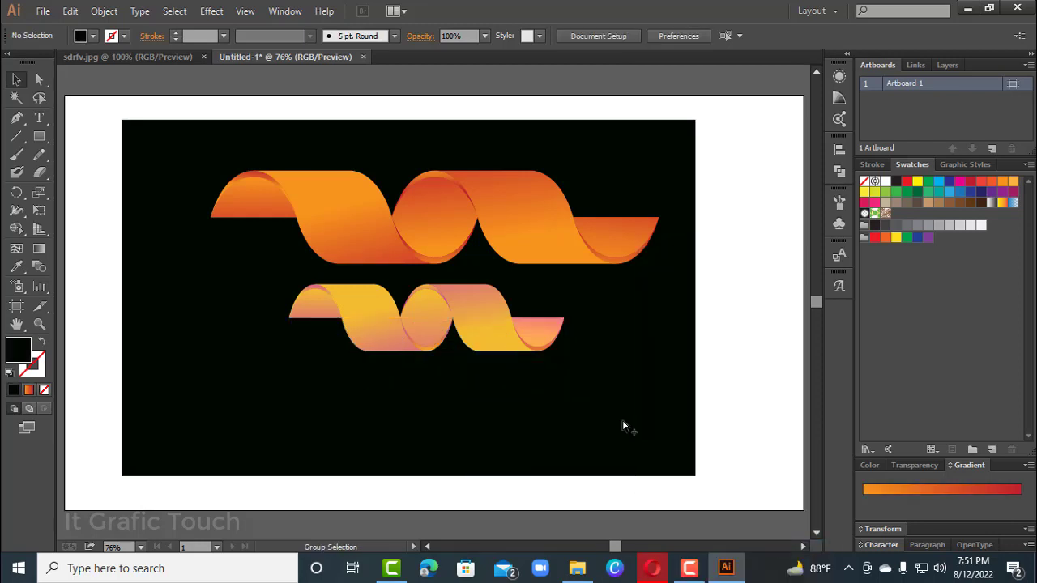
{"action": "left_click", "coordinate": [623, 424]}
{"action": "right_click", "coordinate": [623, 427]}
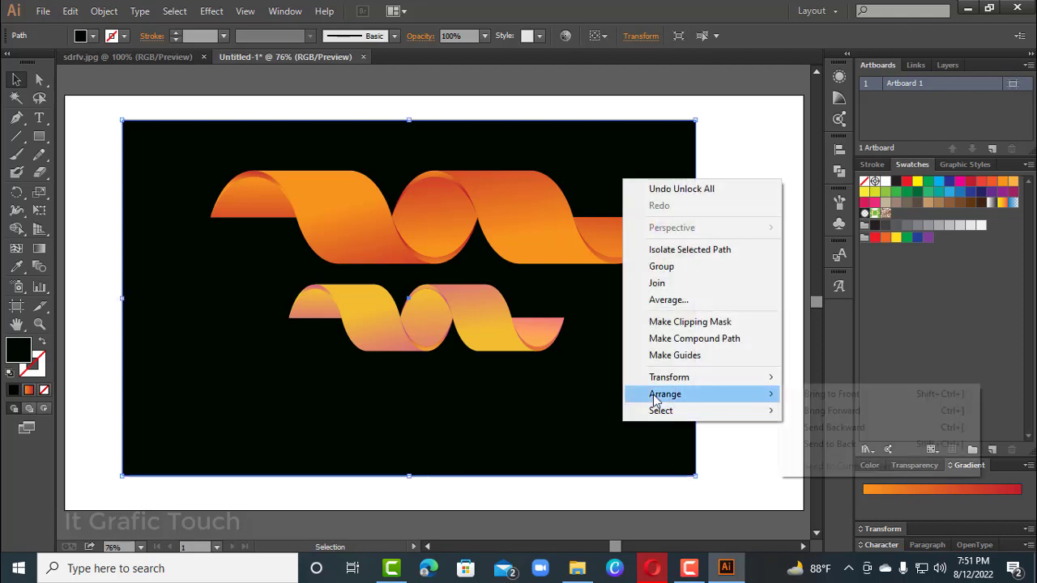
{"action": "mouse_move", "coordinate": [655, 394]}
{"action": "left_click", "coordinate": [794, 445]}
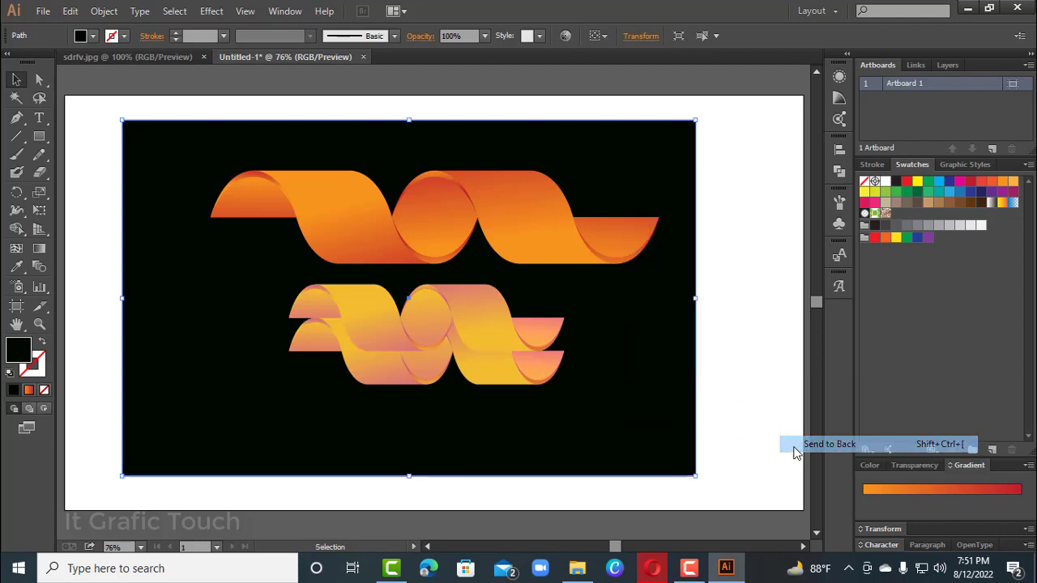
{"action": "left_click", "coordinate": [513, 382]}
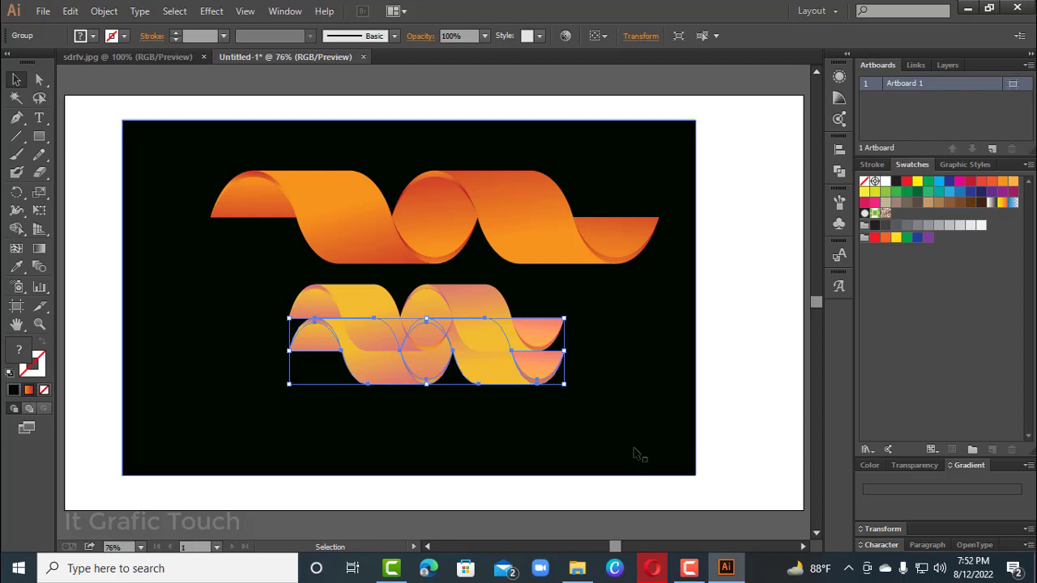
Try opacities of 10%, 40%, 30% and 20% on the lower copy of the pink-and-yellow ribbon.
{"action": "left_click", "coordinate": [920, 464]}
{"action": "left_click", "coordinate": [1018, 456]}
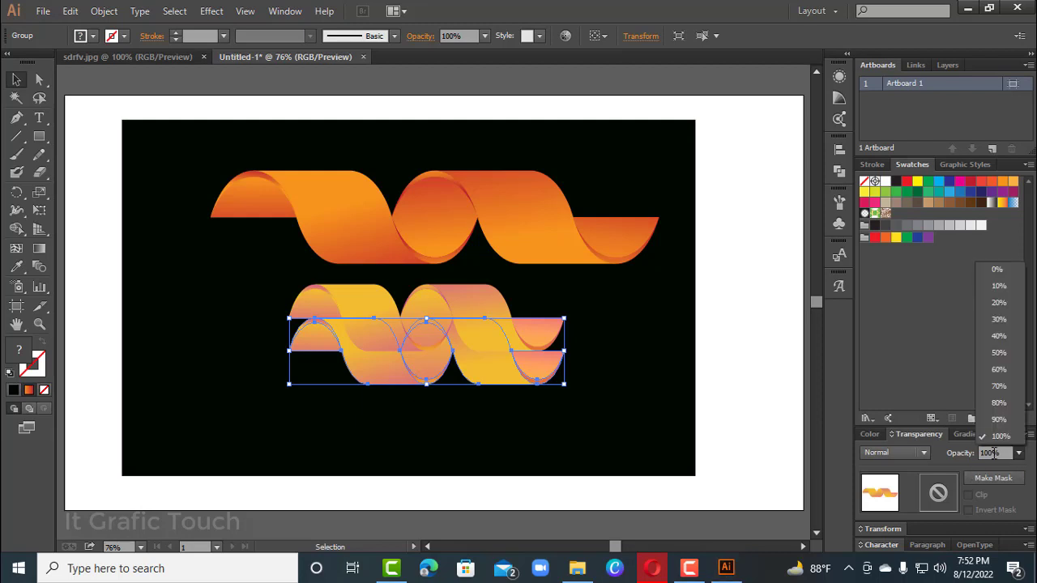
{"action": "left_click", "coordinate": [987, 289]}
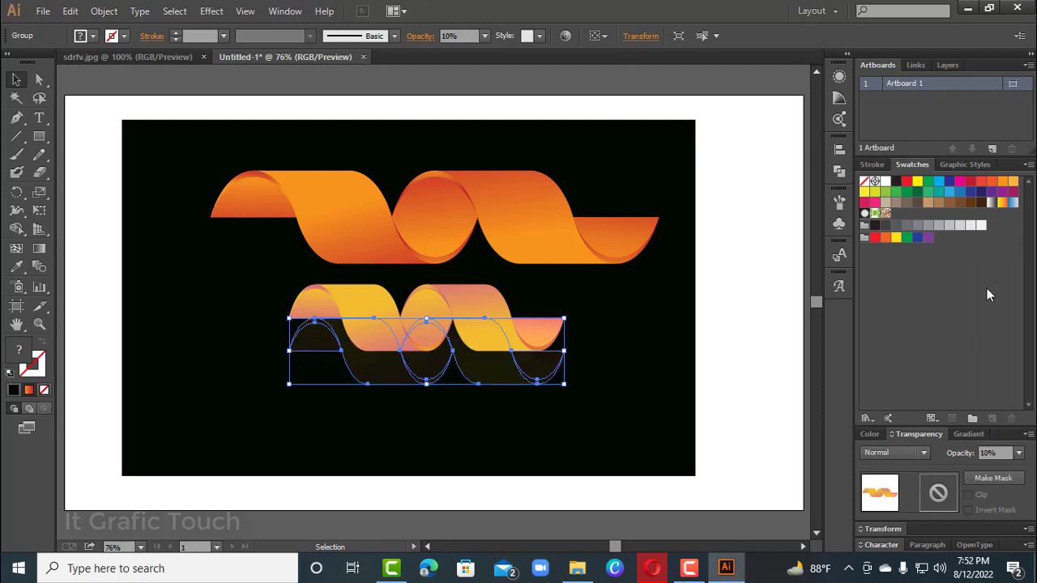
{"action": "left_click", "coordinate": [1019, 453]}
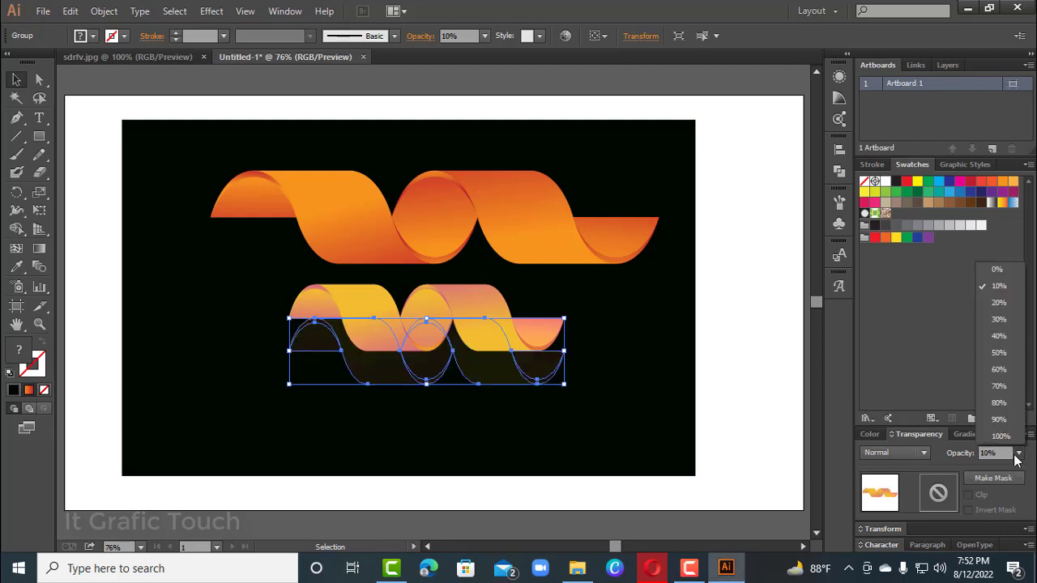
{"action": "left_click", "coordinate": [996, 337]}
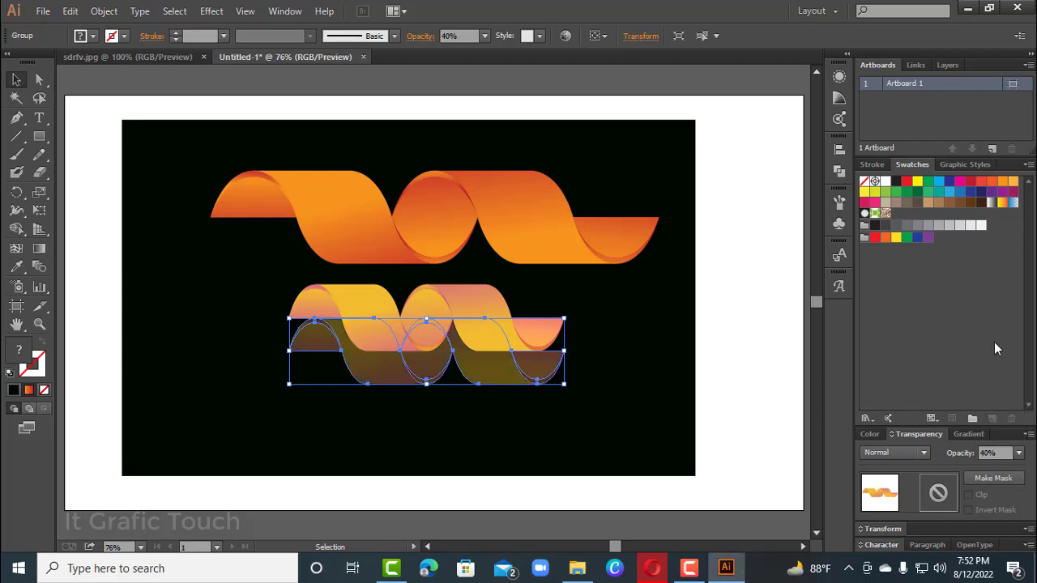
{"action": "left_click", "coordinate": [1018, 452]}
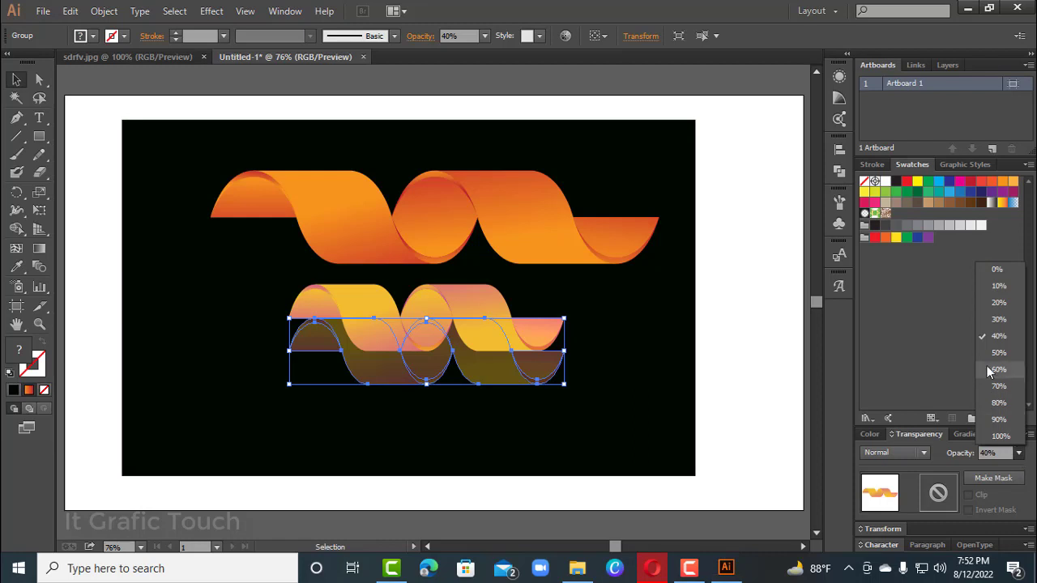
{"action": "left_click", "coordinate": [999, 319]}
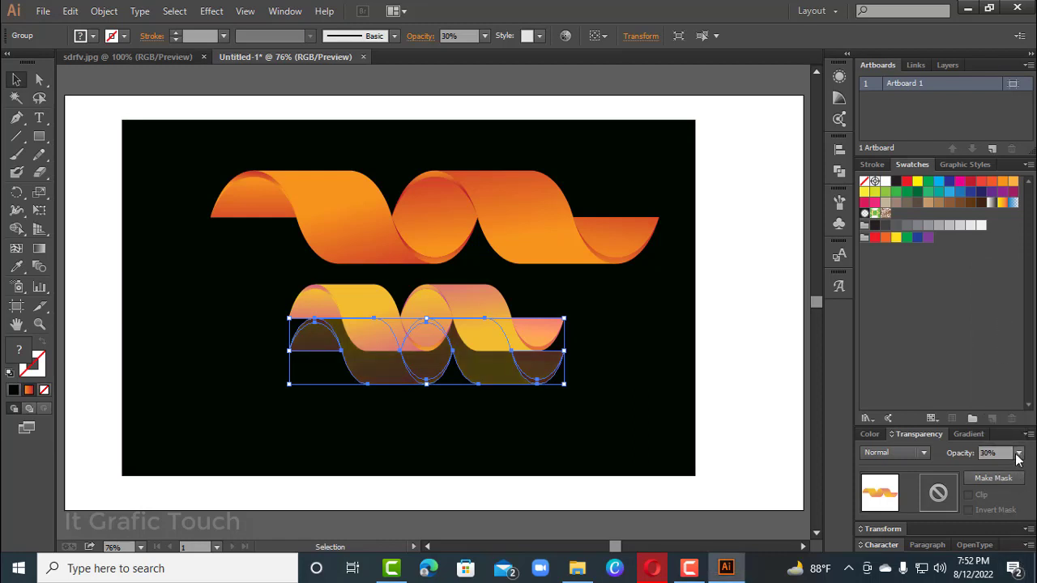
{"action": "left_click", "coordinate": [1017, 454]}
{"action": "left_click", "coordinate": [1006, 315]}
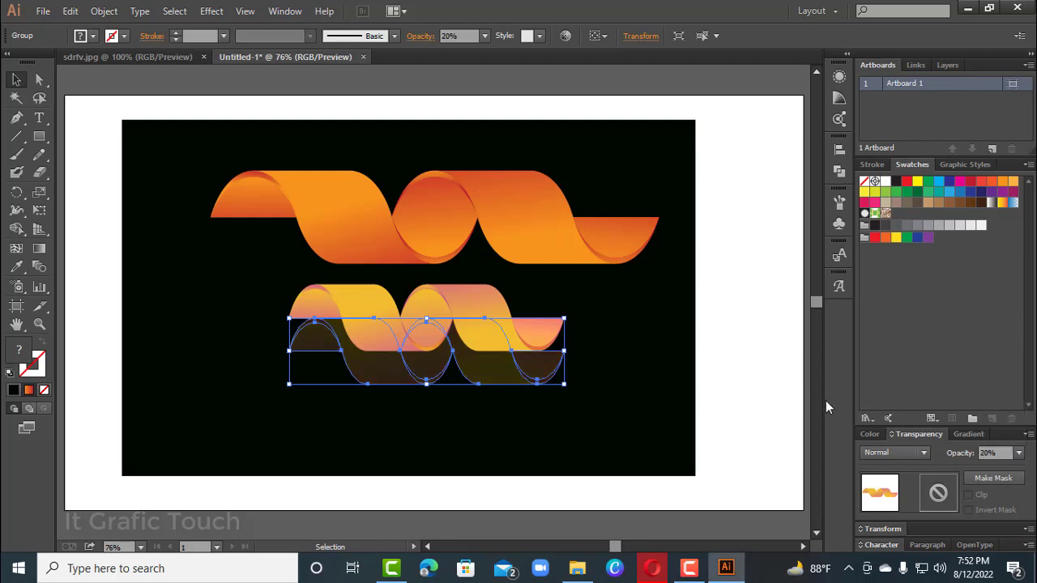
{"action": "left_click", "coordinate": [723, 377]}
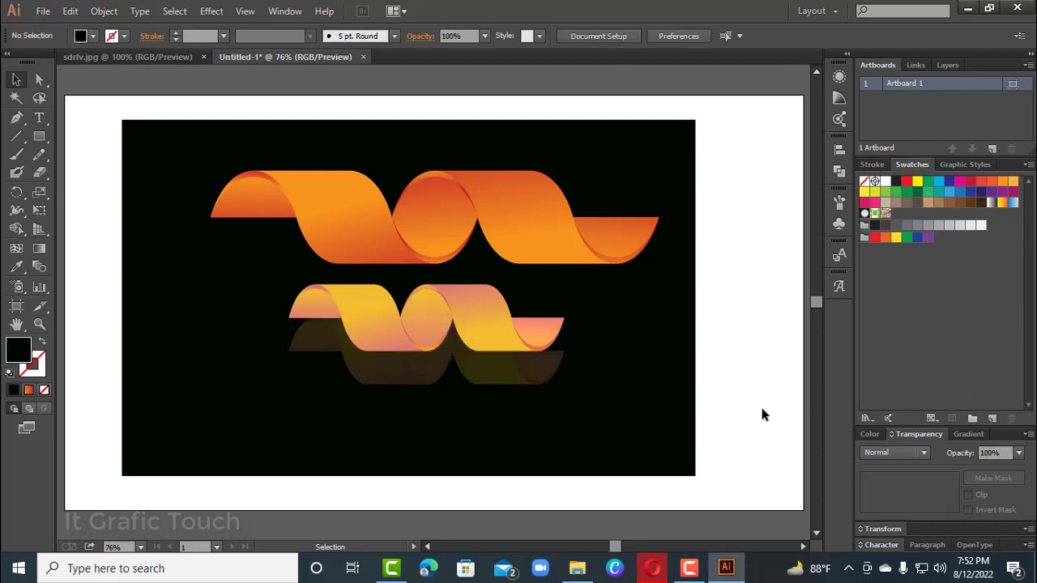
Set the opacity of the lower pink-and-yellow ribbon copy to 10% so it reads as a faint reflection.
{"action": "left_click", "coordinate": [512, 381]}
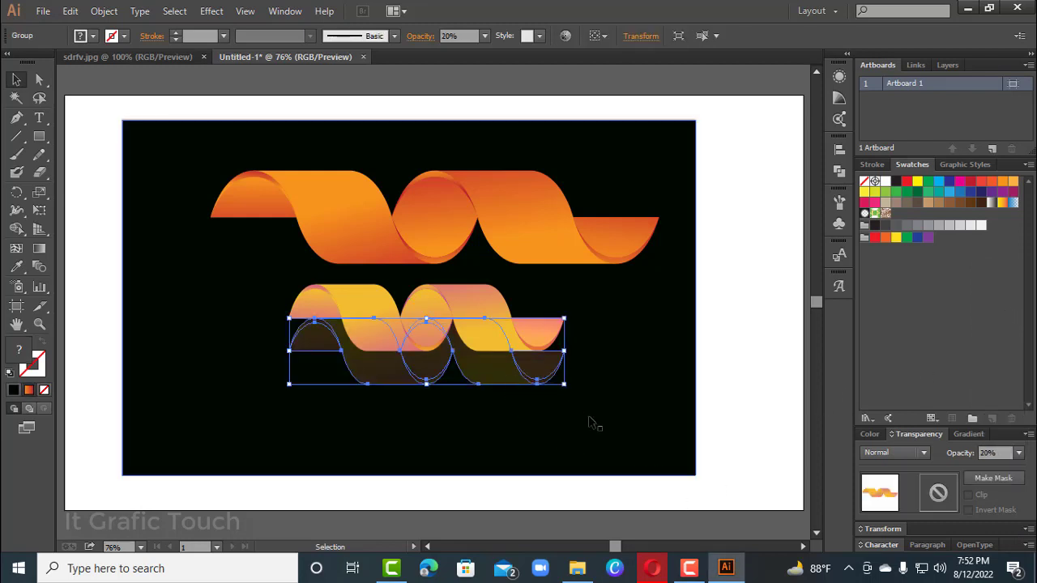
{"action": "left_click", "coordinate": [1018, 453]}
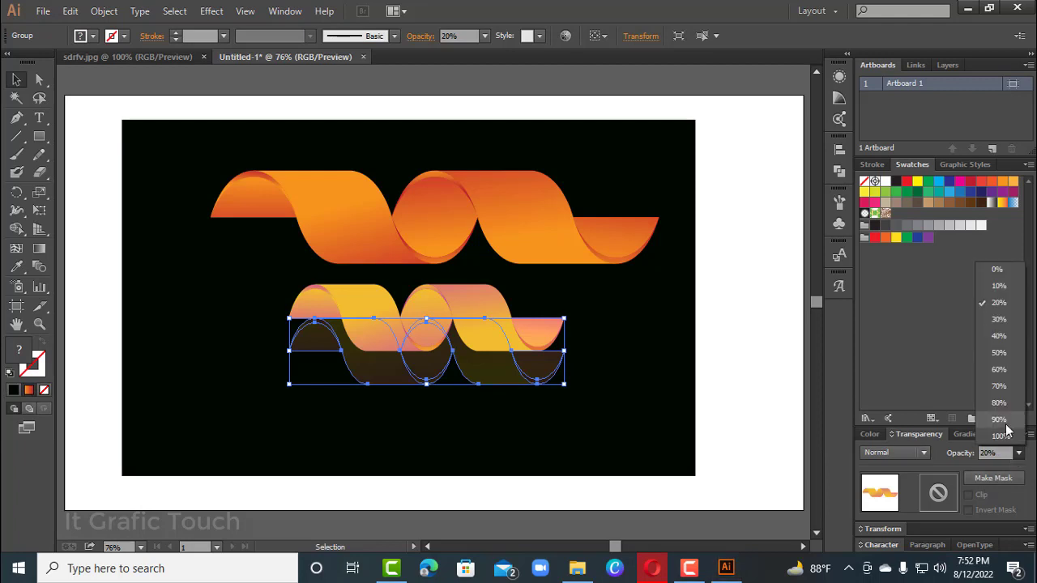
{"action": "left_click", "coordinate": [1002, 288]}
{"action": "left_click", "coordinate": [773, 380]}
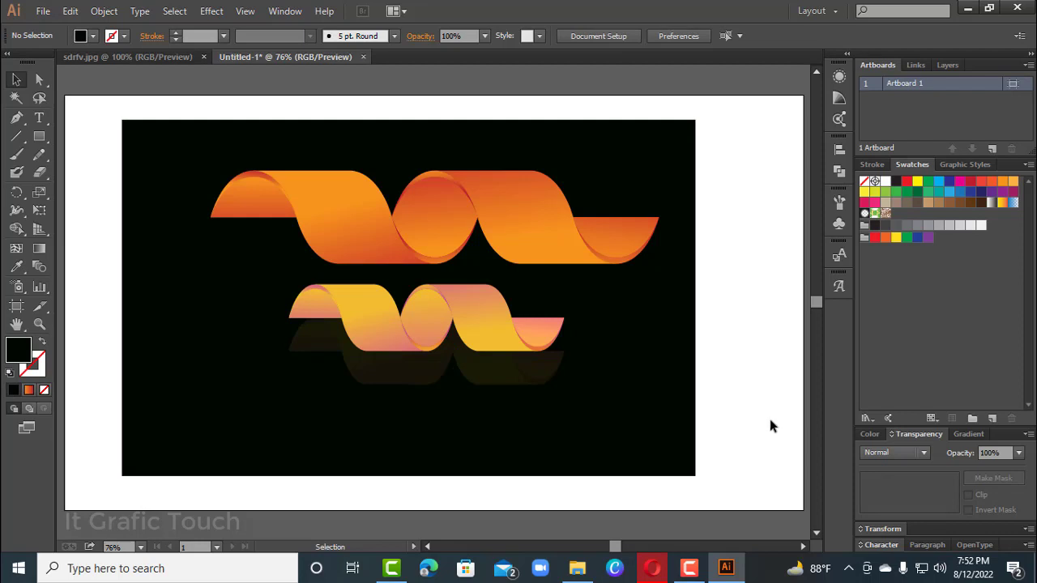
Move the orange ribbon slightly up on the black background and group all its pieces.
{"action": "left_click", "coordinate": [537, 233]}
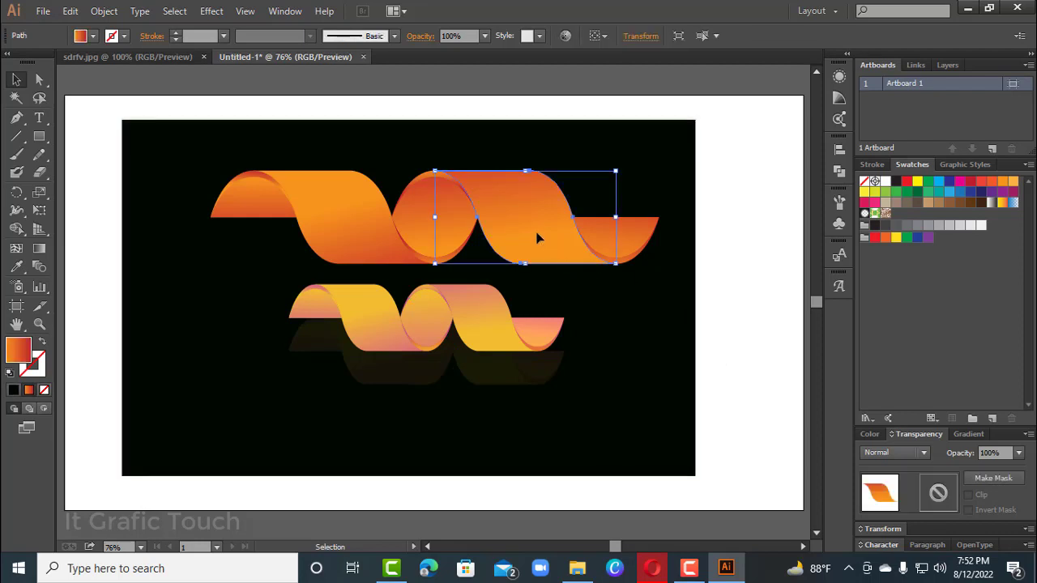
{"action": "left_click", "coordinate": [199, 167]}
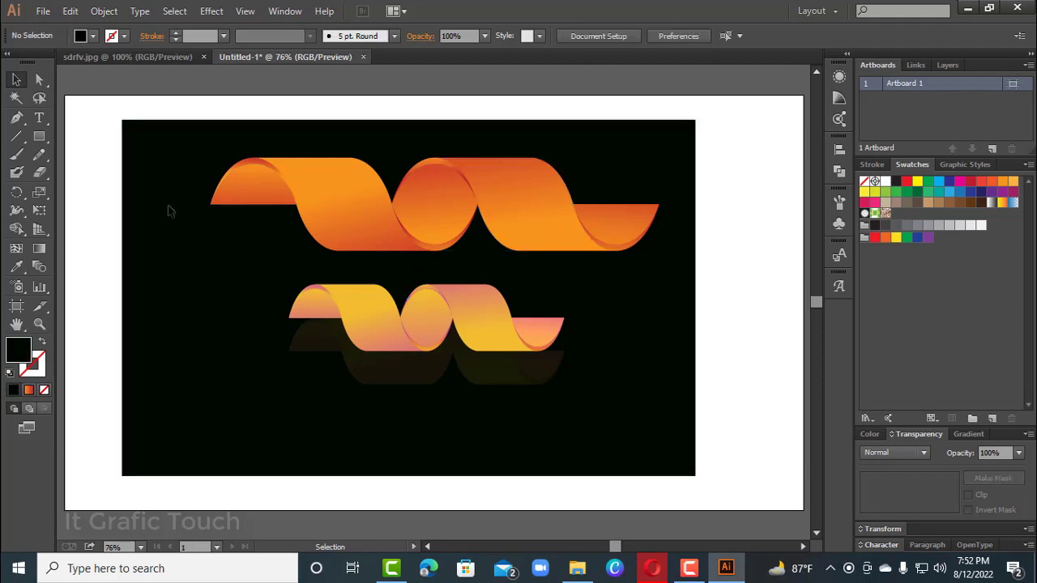
{"action": "left_click_drag", "start_coordinate": [193, 132], "coordinate": [647, 251]}
{"action": "right_click", "coordinate": [524, 225]}
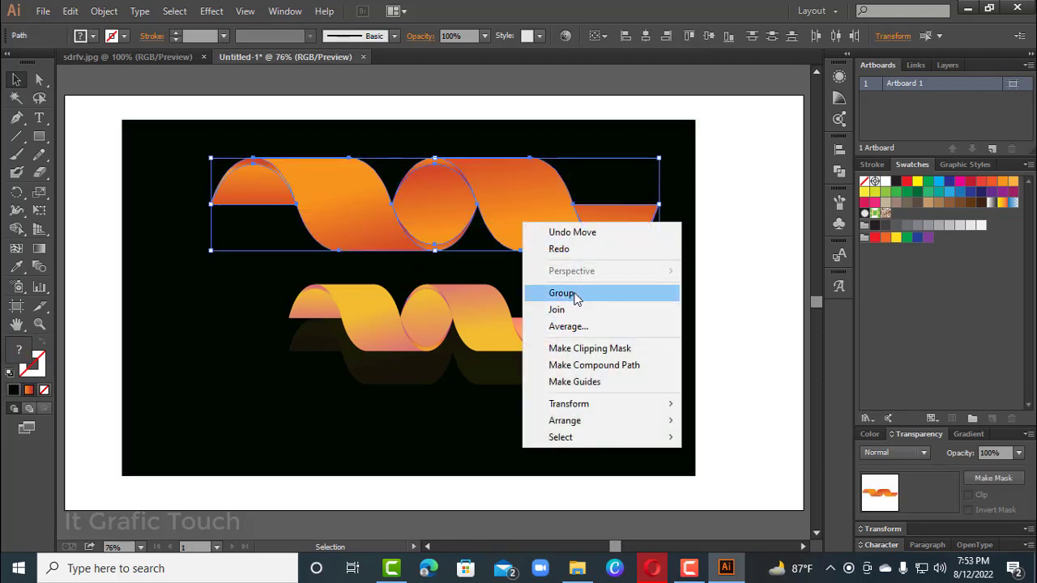
{"action": "left_click", "coordinate": [575, 299]}
Duplicate the orange ribbon group with a slight vertical offset and set the lower, rear copy's opacity to 10%.
{"action": "left_click_drag", "start_coordinate": [521, 230], "coordinate": [510, 215]}
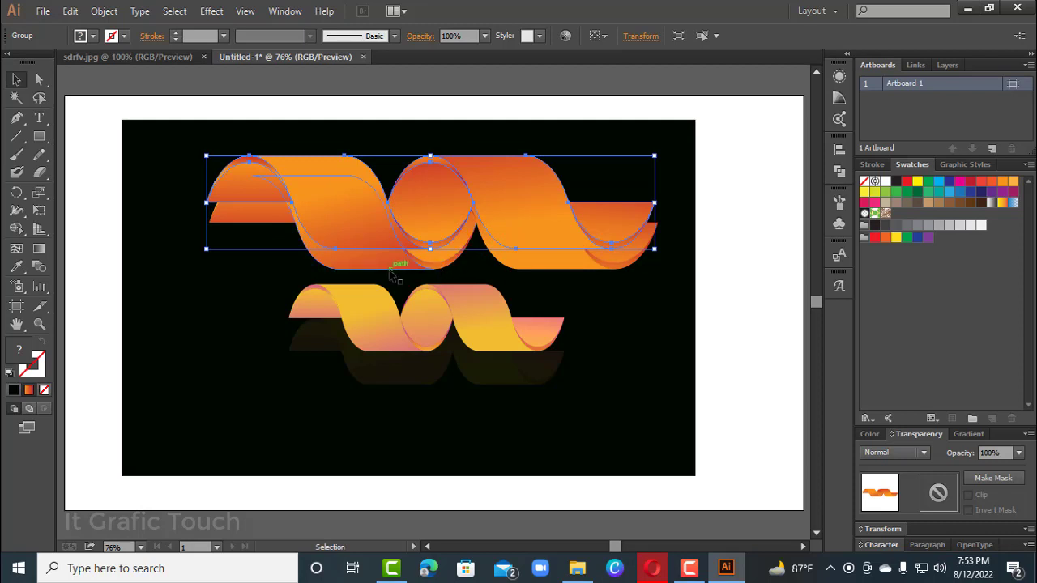
{"action": "key", "text": "ctrl+z"}
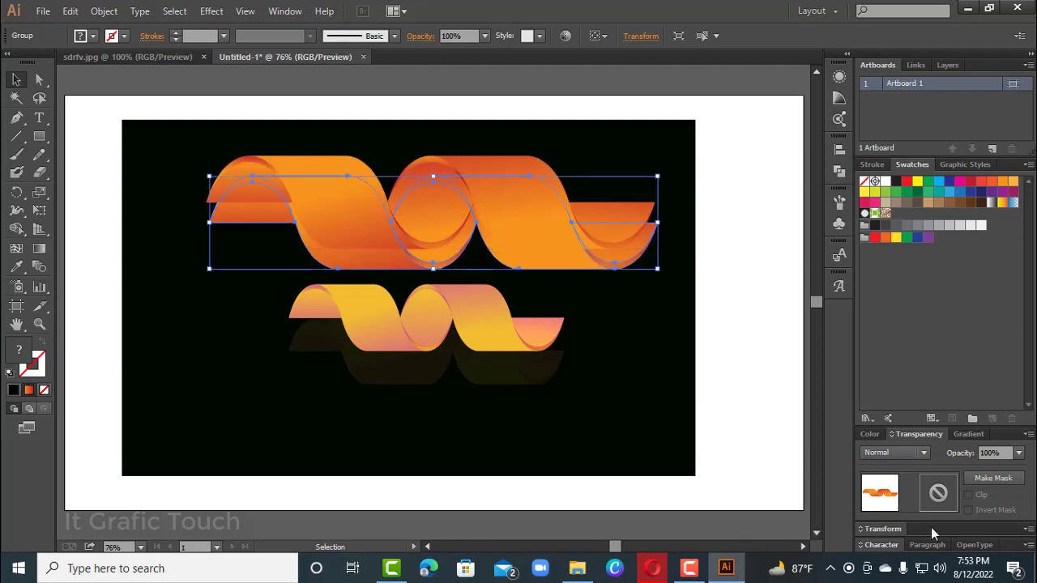
{"action": "left_click", "coordinate": [1019, 453]}
{"action": "left_click", "coordinate": [1003, 300]}
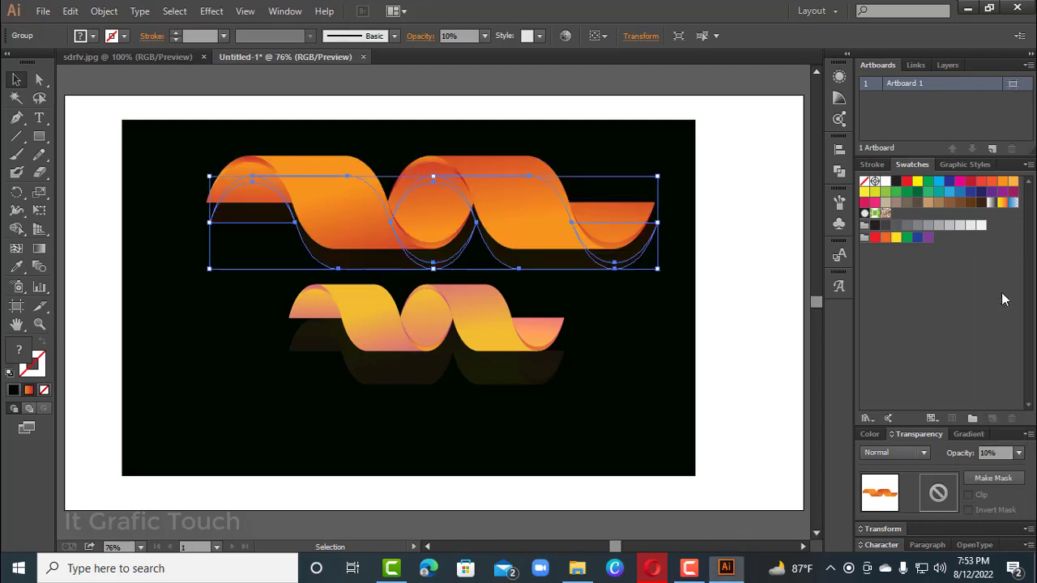
{"action": "left_click", "coordinate": [710, 391]}
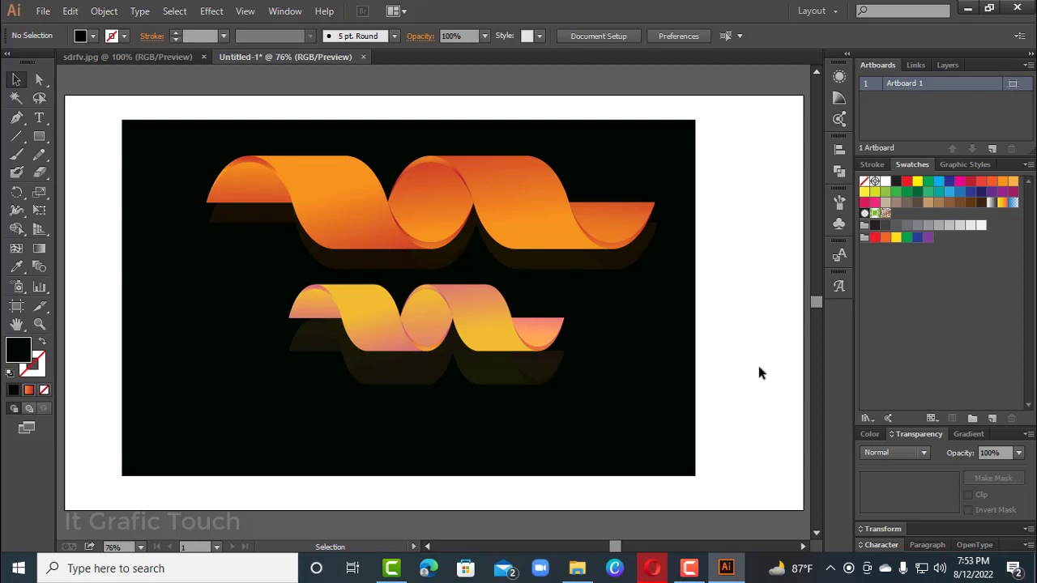
Reduce the front orange ribbon's height slightly by lowering its upper edge while keeping its width.
{"action": "left_click", "coordinate": [520, 224]}
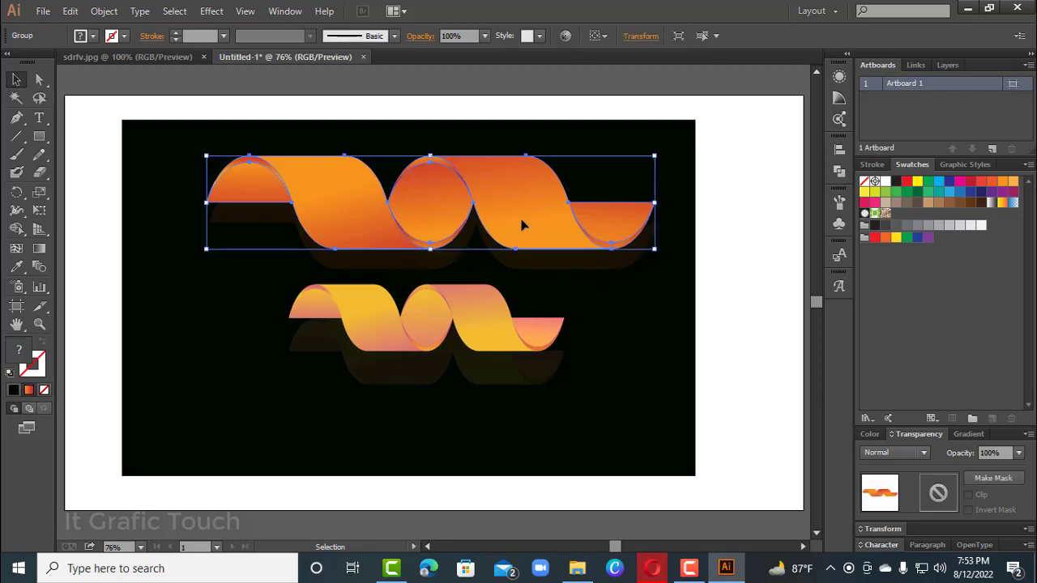
{"action": "left_click_drag", "start_coordinate": [433, 160], "coordinate": [433, 172]}
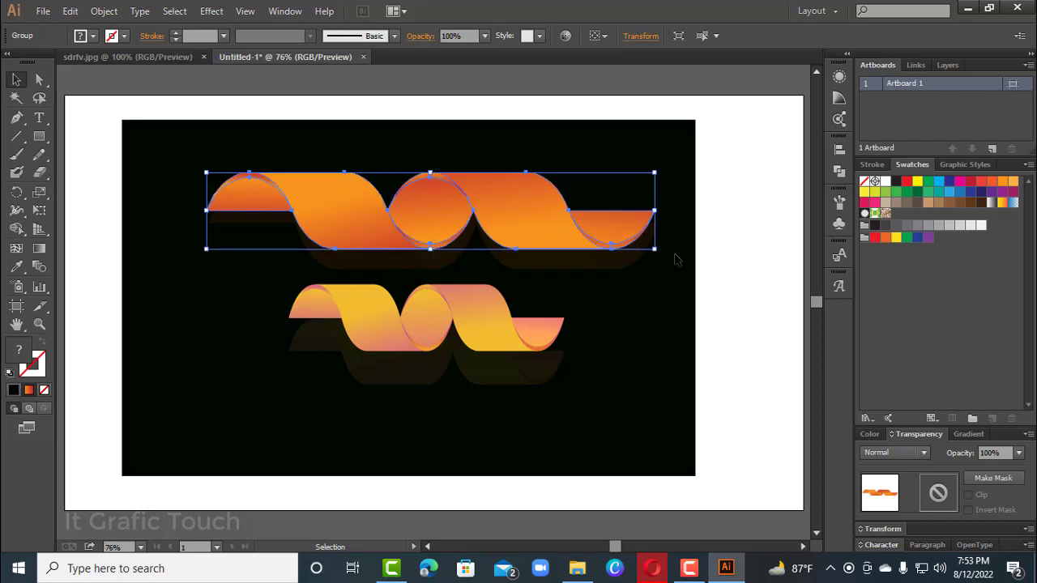
{"action": "left_click", "coordinate": [727, 265]}
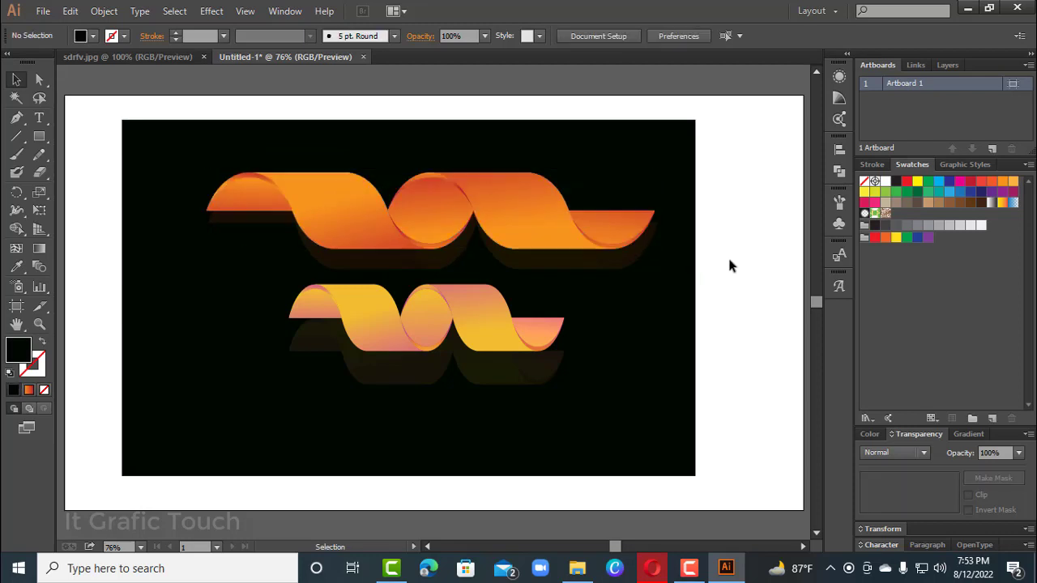
Nudge the front orange ribbon and the front pink-and-yellow ribbon slightly left relative to their faint copies.
{"action": "left_click", "coordinate": [556, 225]}
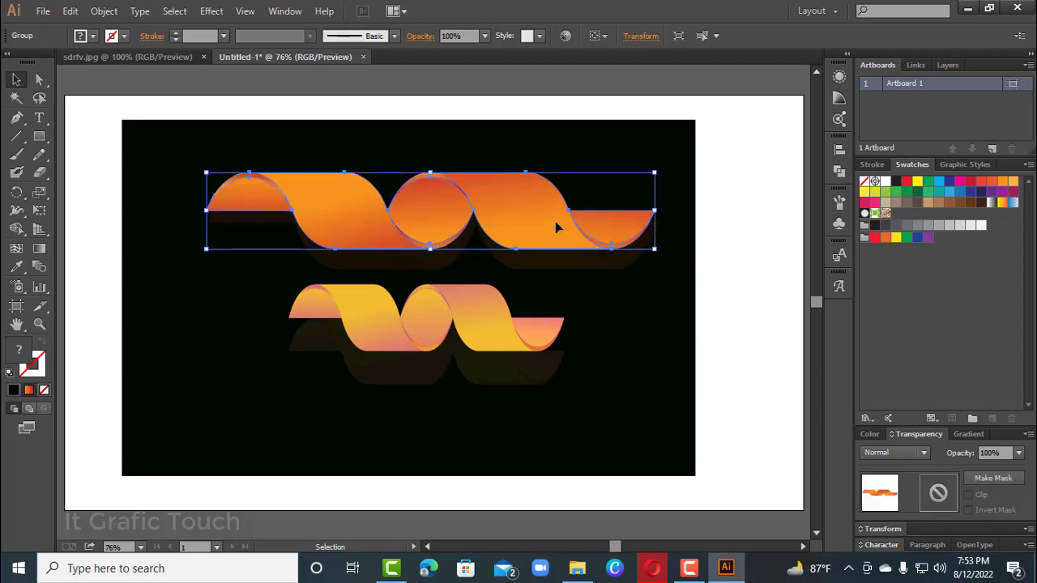
{"action": "key", "text": "Left"}
{"action": "key", "text": "Left"}
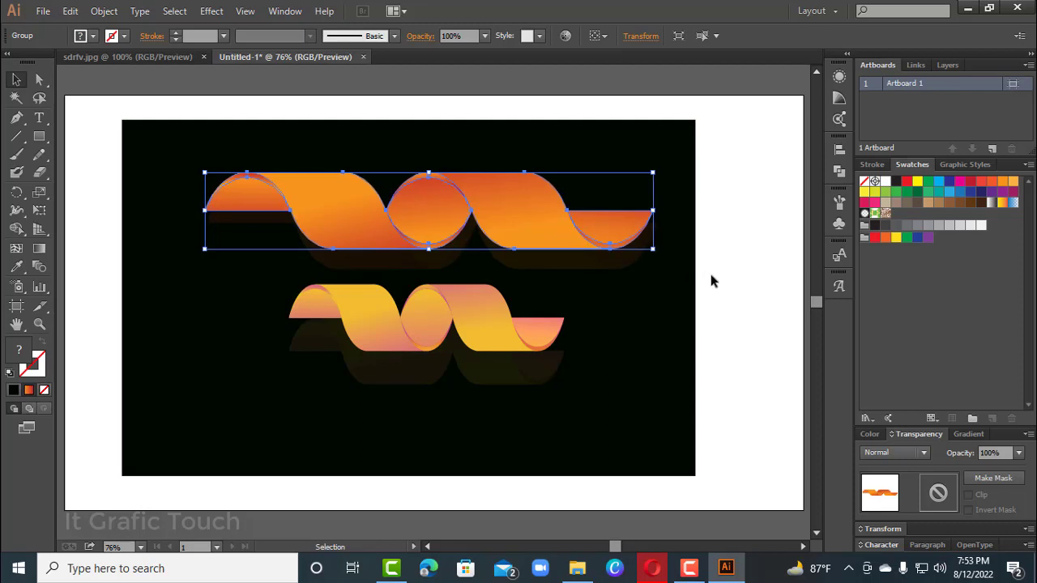
{"action": "left_click", "coordinate": [712, 283]}
{"action": "left_click", "coordinate": [502, 332]}
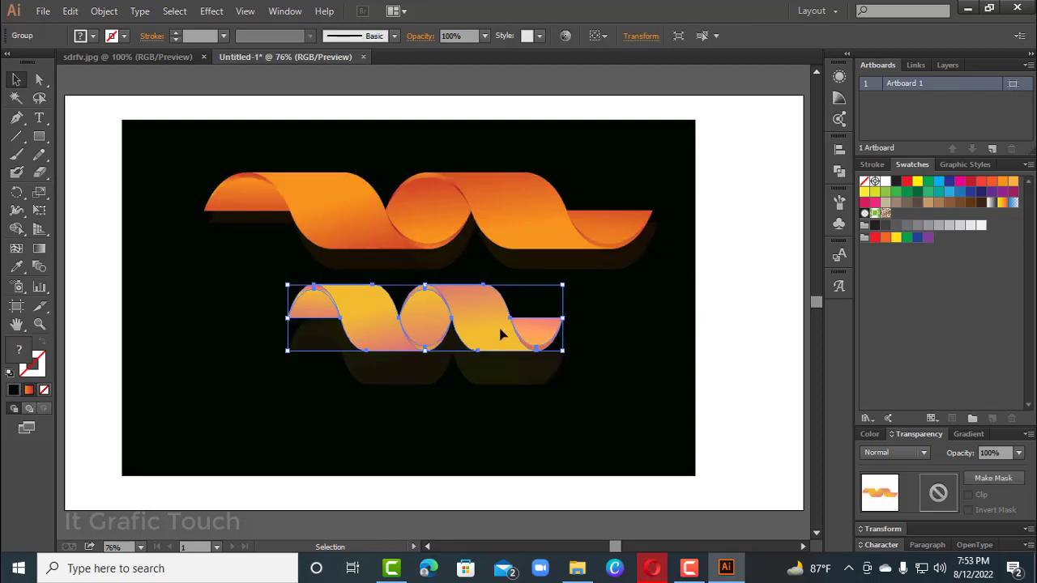
{"action": "left_click", "coordinate": [643, 324]}
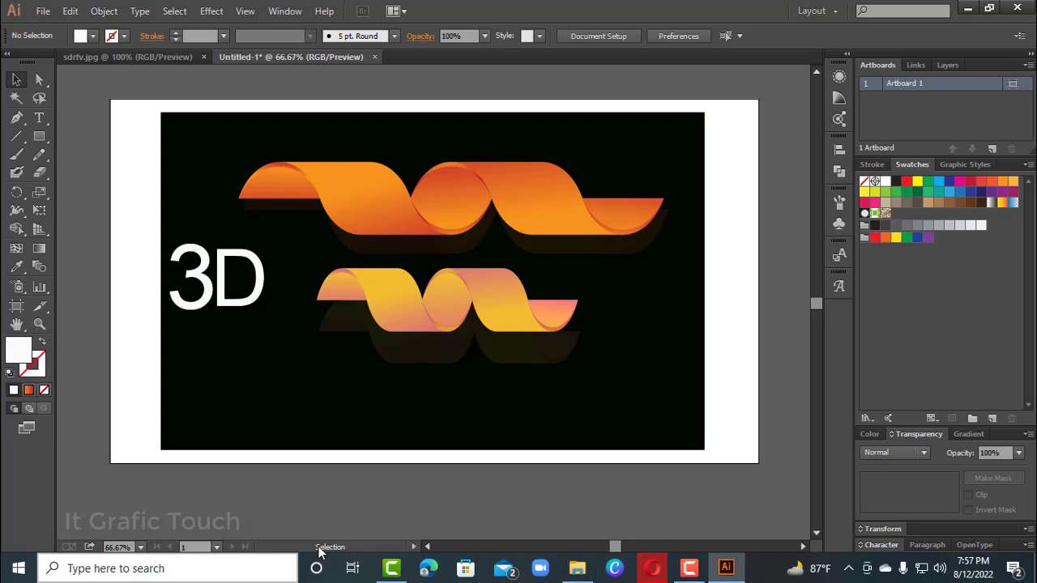
Add the white Arial text "Ribbon" below the "3D" text, scaled to 178.92 pt, near the black background's lower edge.
{"action": "left_click", "coordinate": [40, 121]}
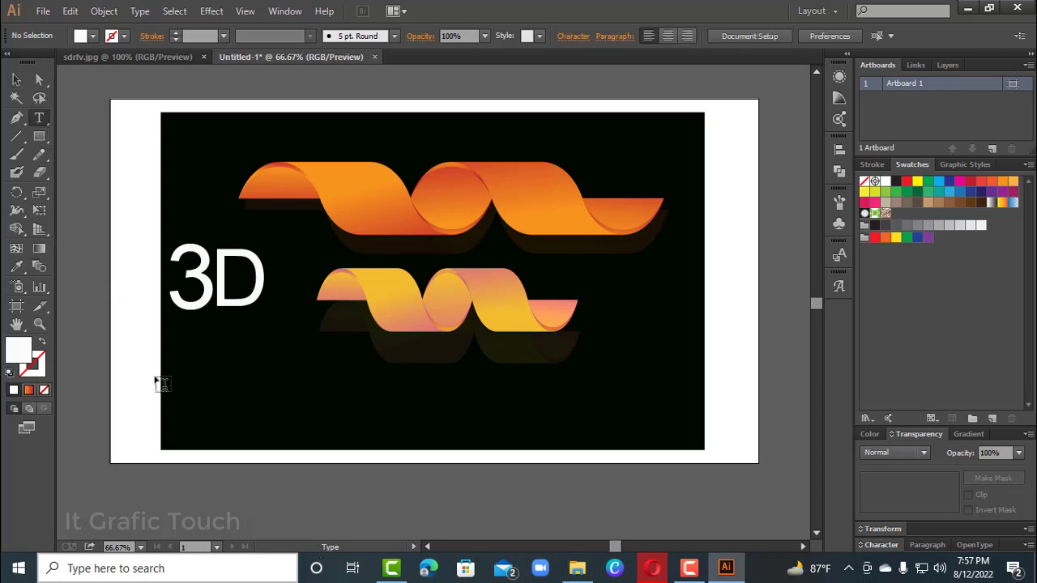
{"action": "left_click", "coordinate": [180, 381]}
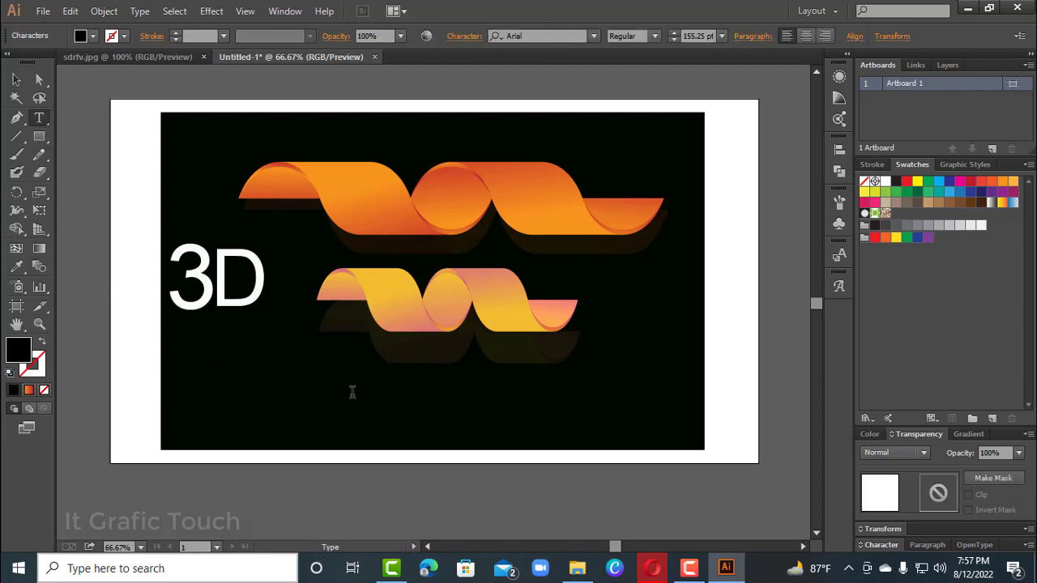
{"action": "type", "text": "R"}
{"action": "key", "text": "BackSpace"}
{"action": "key", "text": "BackSpace"}
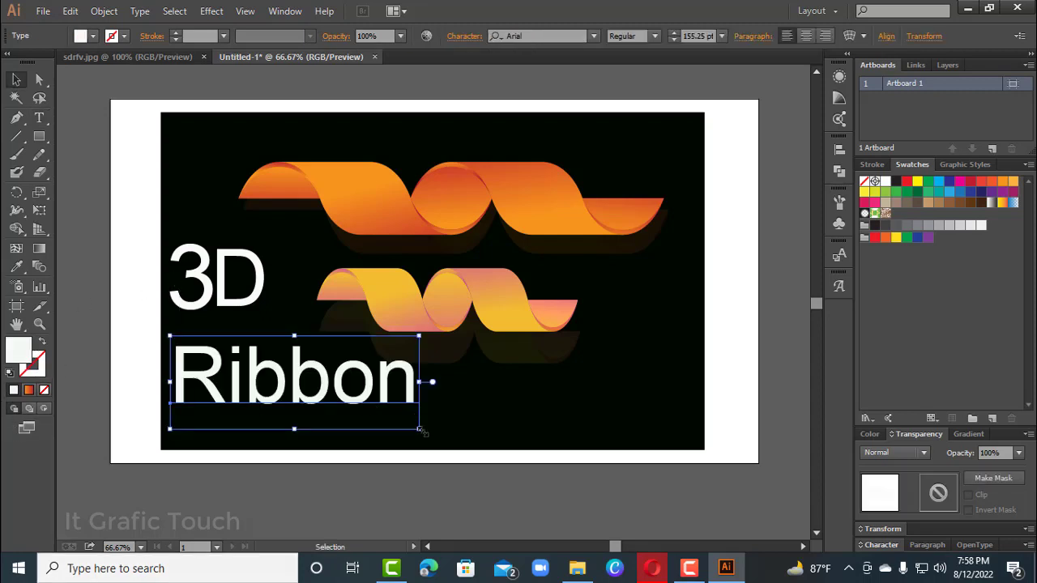
{"action": "mouse_move", "coordinate": [419, 432]}
{"action": "left_mouse_down"}
{"action": "mouse_move", "coordinate": [442, 442]}
{"action": "mouse_move", "coordinate": [438, 435]}
{"action": "left_mouse_up"}
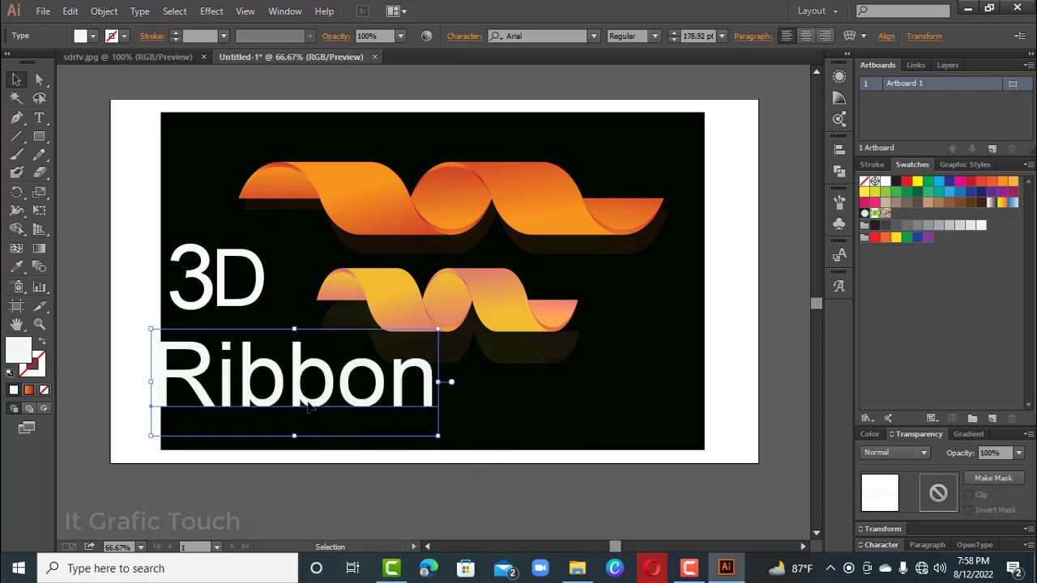
{"action": "left_click_drag", "start_coordinate": [308, 408], "coordinate": [335, 437]}
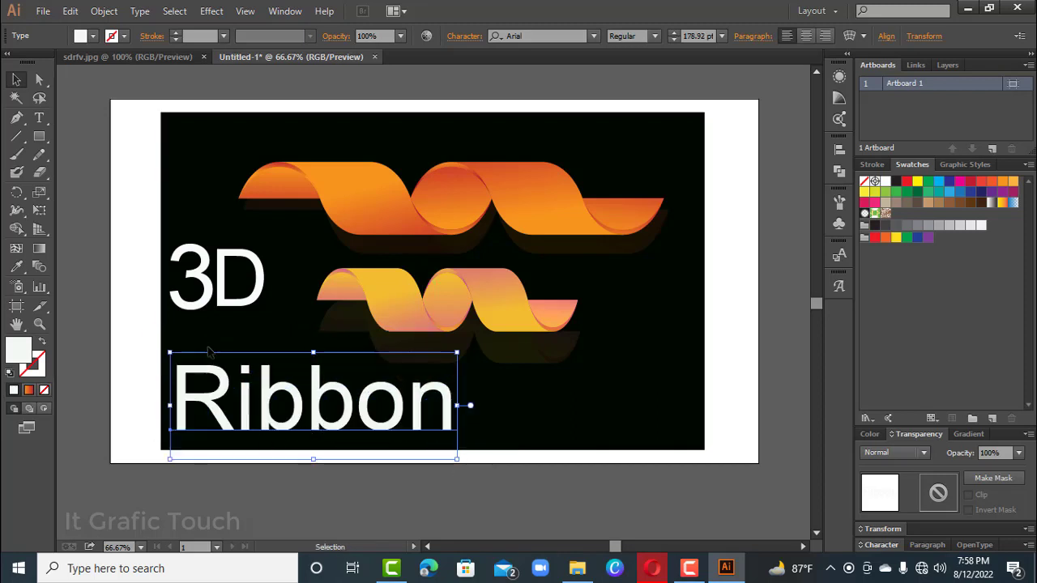
Group the separate "3" and "D" text objects.
{"action": "left_click", "coordinate": [205, 319]}
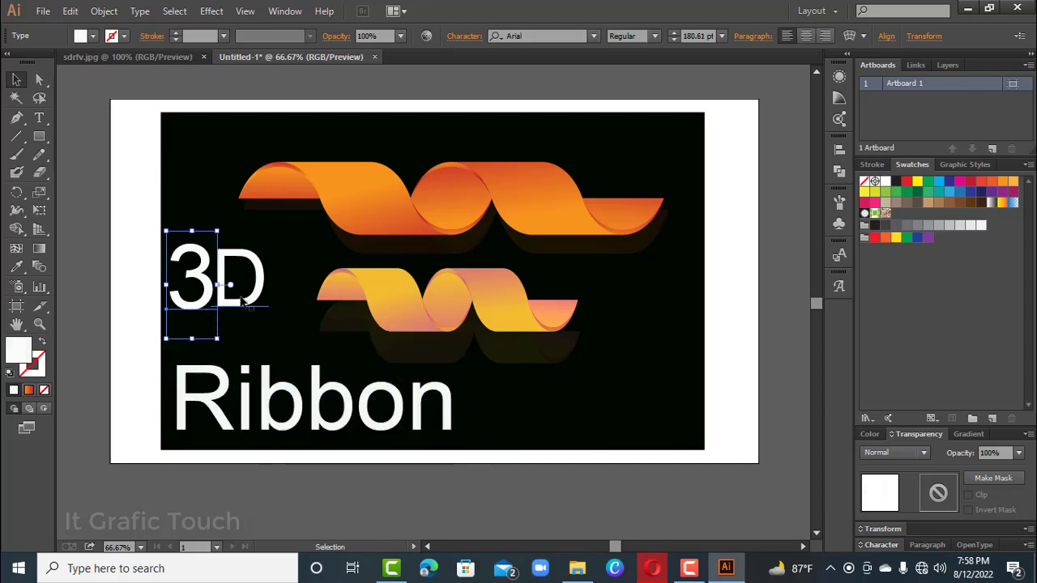
{"action": "right_click", "coordinate": [241, 298]}
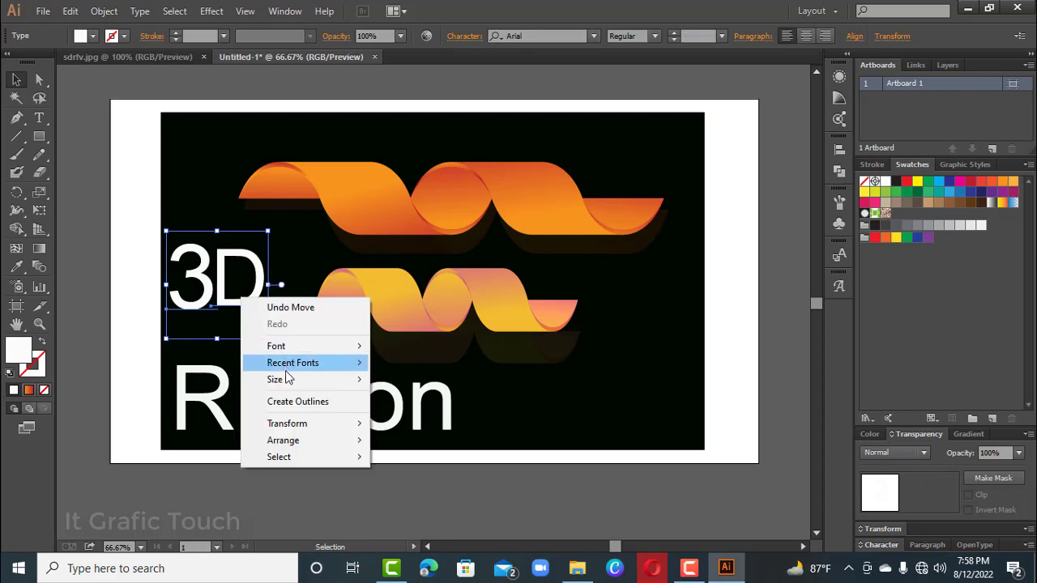
{"action": "left_click", "coordinate": [112, 13]}
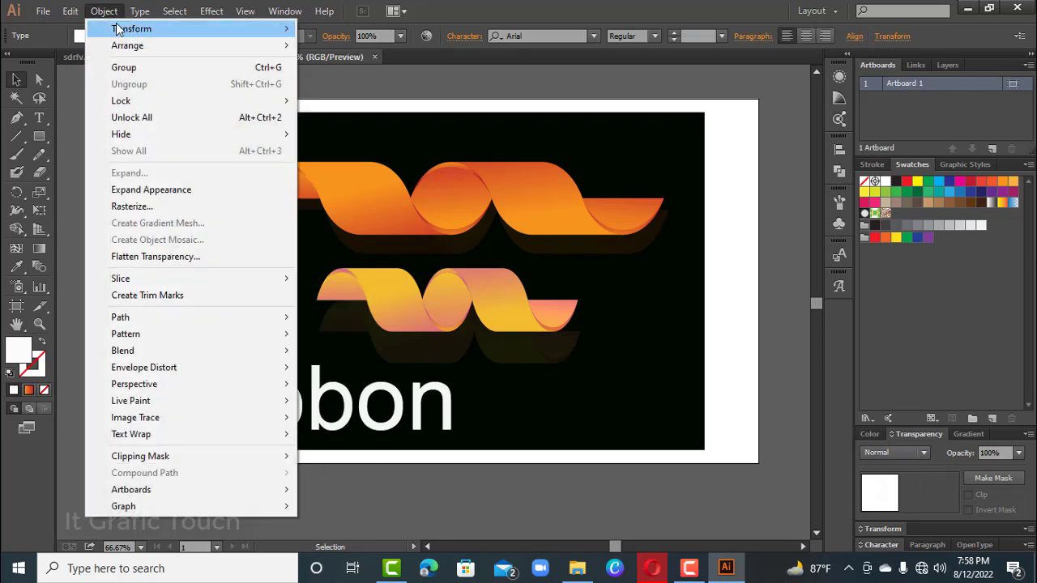
{"action": "left_click", "coordinate": [126, 70]}
Nudge the grouped "3D" text straight down until it sits just above the word "Ribbon".
{"action": "key", "text": "Down"}
{"action": "key", "text": "Down"}
{"action": "key", "text": "Down"}
{"action": "key", "text": "Down"}
{"action": "key", "text": "Down"}
{"action": "key", "text": "Down"}
{"action": "key", "text": "Down"}
{"action": "key", "text": "Down"}
{"action": "key", "text": "Down"}
{"action": "key", "text": "Down"}
{"action": "key", "text": "Down"}
{"action": "key", "text": "Down"}
{"action": "key", "text": "Down"}
{"action": "key", "text": "Down"}
{"action": "key", "text": "Down"}
{"action": "key", "text": "Down"}
{"action": "key", "text": "Down"}
{"action": "key", "text": "Down"}
{"action": "key", "text": "Down"}
{"action": "key", "text": "Down"}
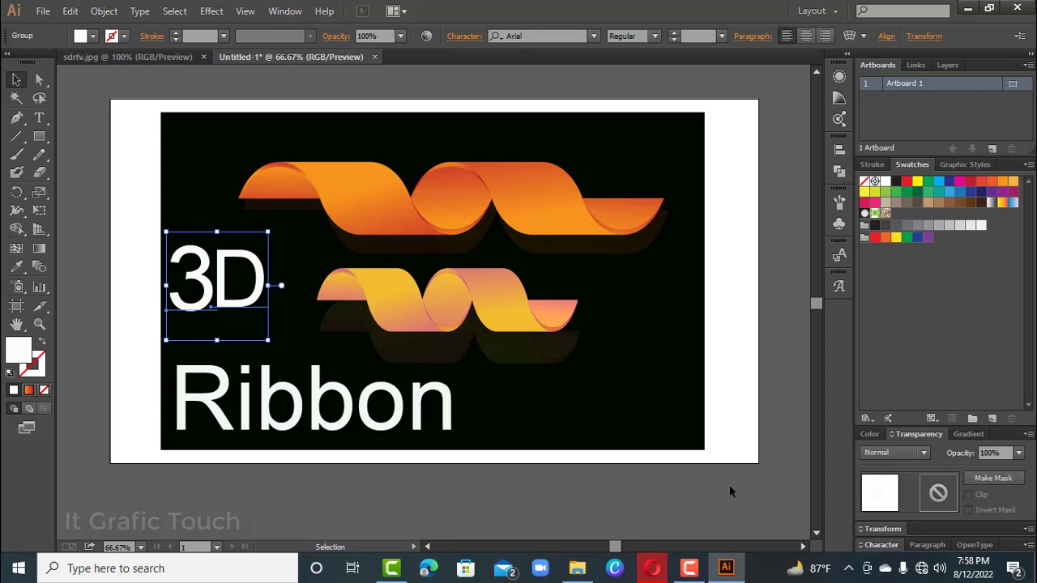
{"action": "key", "text": "Down"}
{"action": "key", "text": "Down"}
{"action": "key", "text": "Down"}
{"action": "key", "text": "Down"}
{"action": "key", "text": "Down"}
{"action": "key", "text": "Down"}
{"action": "key", "text": "Down"}
{"action": "key", "text": "Down"}
{"action": "key", "text": "Down"}
{"action": "key", "text": "Down"}
{"action": "key", "text": "Down"}
{"action": "key", "text": "Down"}
{"action": "key", "text": "Down"}
{"action": "key", "text": "Down"}
{"action": "key", "text": "Down"}
{"action": "key", "text": "Down"}
{"action": "key", "text": "Down"}
{"action": "key", "text": "Down"}
{"action": "key", "text": "Down"}
{"action": "key", "text": "Down"}
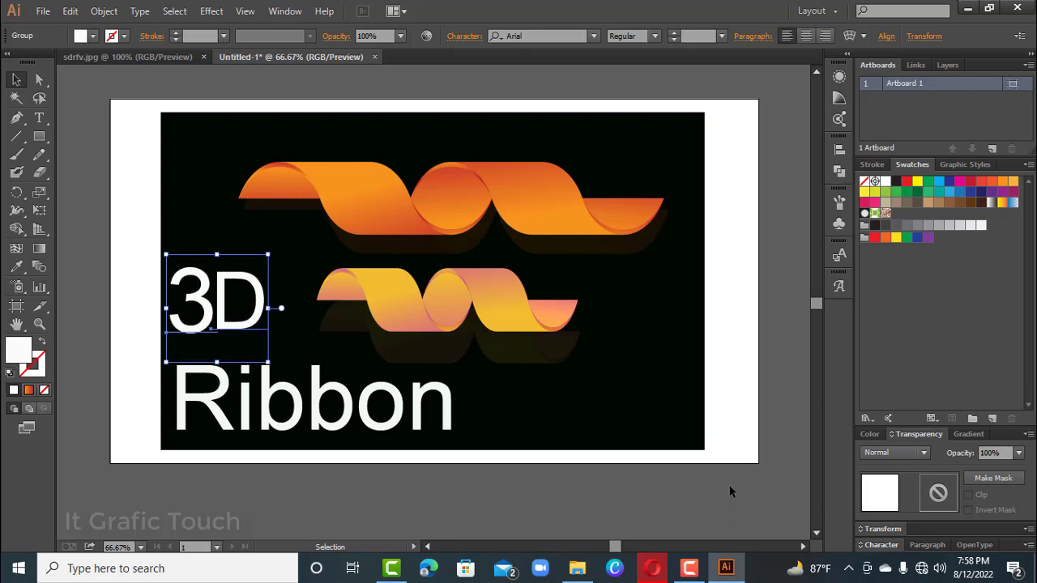
Nudge the grouped "3D" text slightly further down and to the right, bringing it closer to the start of "Ribbon".
{"action": "key", "text": "Down"}
{"action": "key", "text": "Down"}
{"action": "key", "text": "Down"}
{"action": "key", "text": "Down"}
{"action": "key", "text": "Down"}
{"action": "key", "text": "Down"}
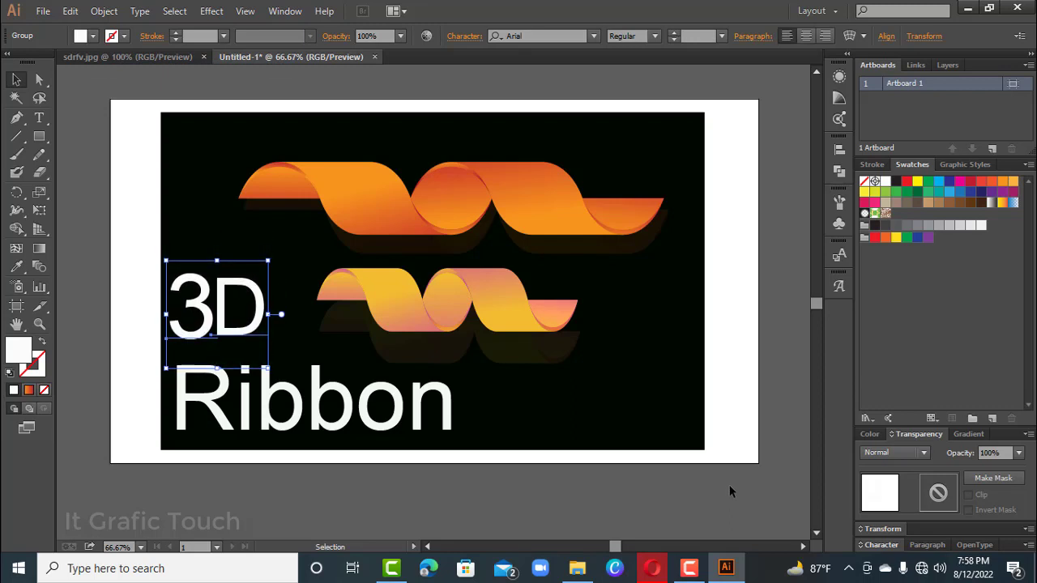
{"action": "key", "text": "Right"}
{"action": "key", "text": "Right"}
{"action": "key", "text": "Right"}
{"action": "key", "text": "Right"}
{"action": "key", "text": "Right"}
{"action": "key", "text": "Right"}
{"action": "key", "text": "Right"}
{"action": "key", "text": "Right"}
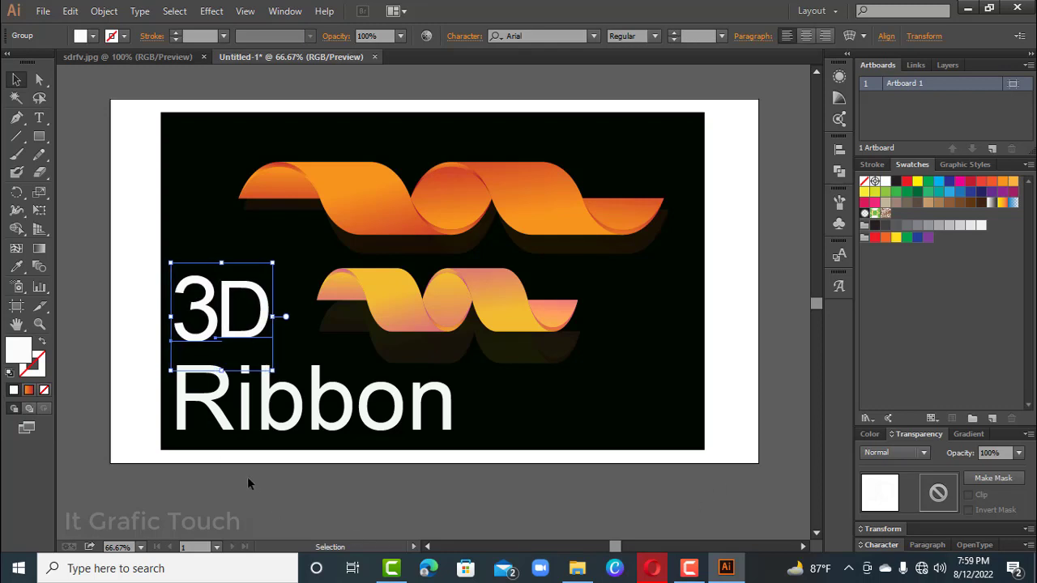
Align the "3D" group and the "Ribbon" text along their left edges.
{"action": "left_click", "coordinate": [208, 397], "text": "shift"}
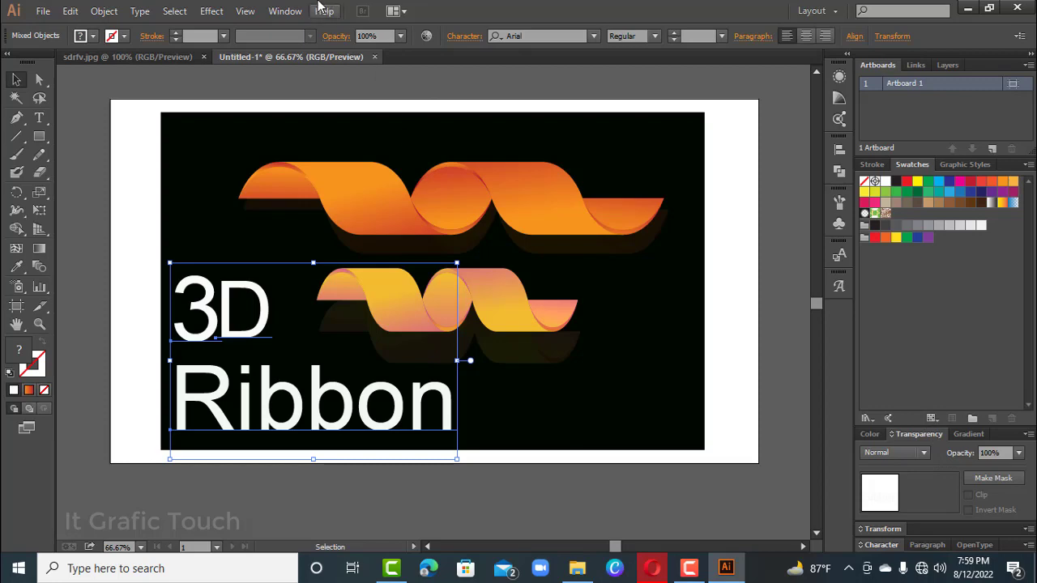
{"action": "left_click", "coordinate": [279, 10]}
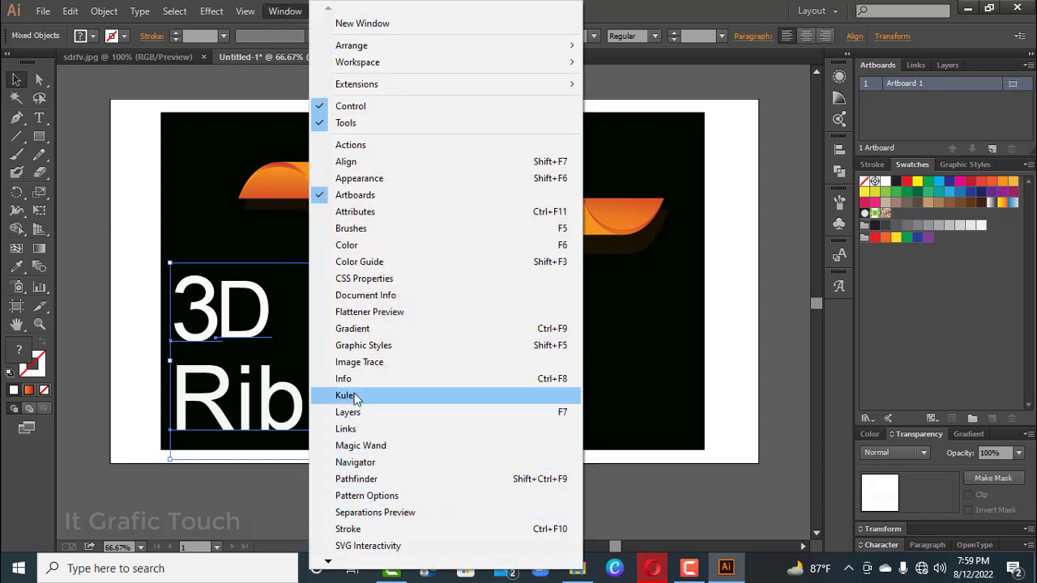
{"action": "left_click", "coordinate": [364, 164]}
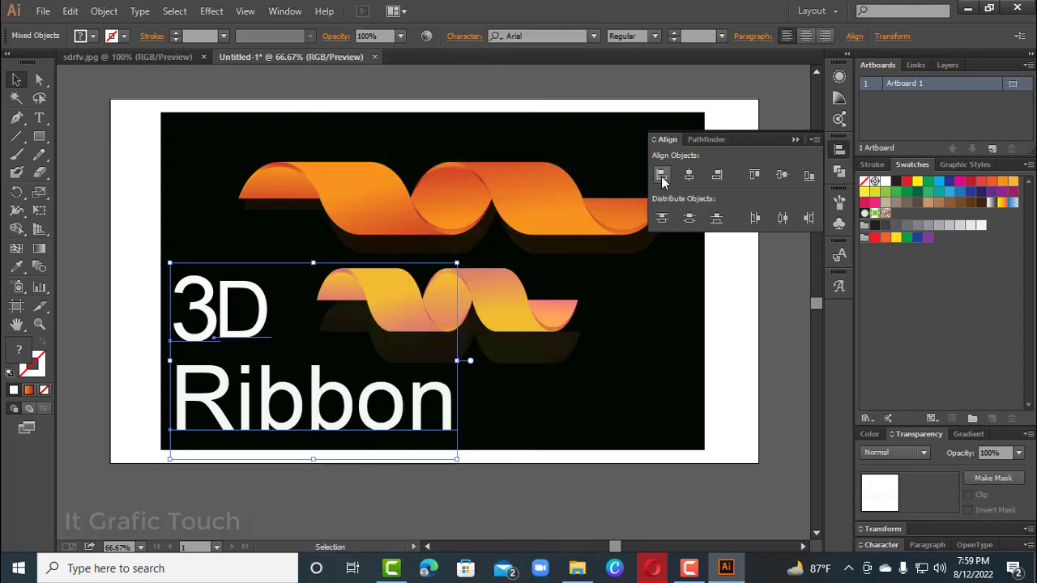
{"action": "left_click", "coordinate": [796, 141]}
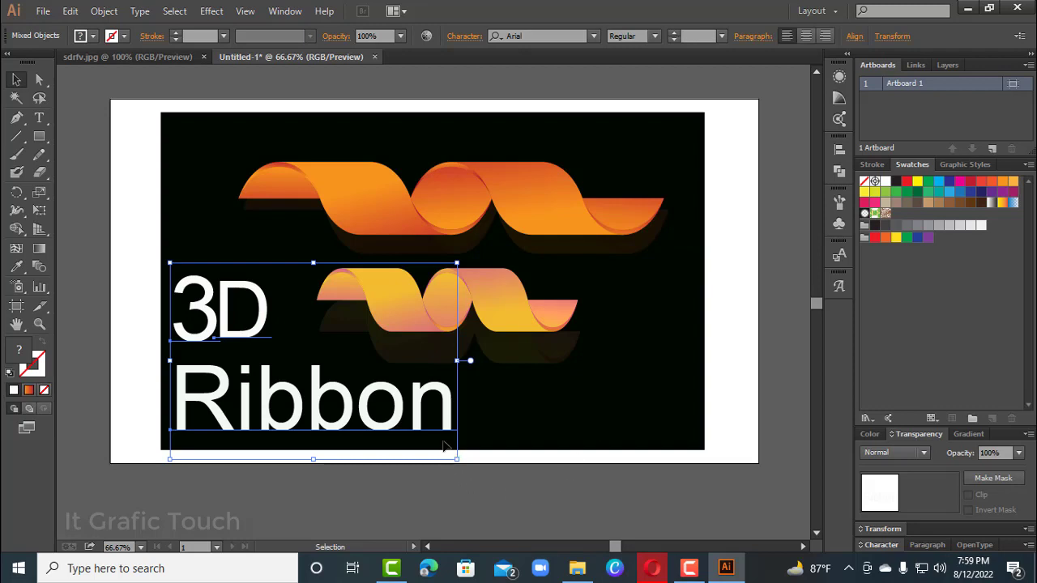
{"action": "left_click", "coordinate": [503, 474]}
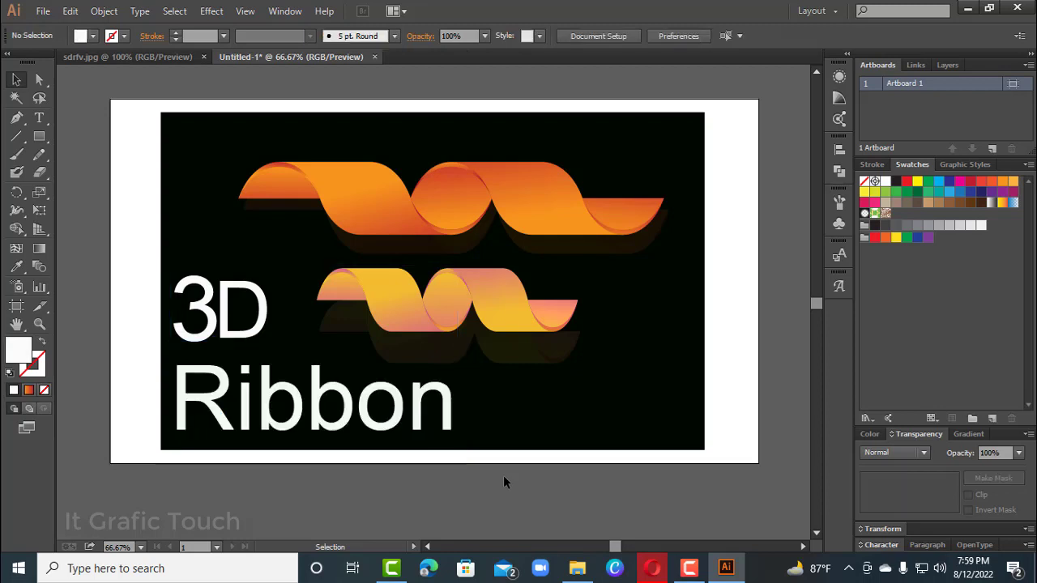
Stretch the "Ribbon" text horizontally to the right to about 125% of its width, keeping its height and left edge.
{"action": "left_click", "coordinate": [450, 403]}
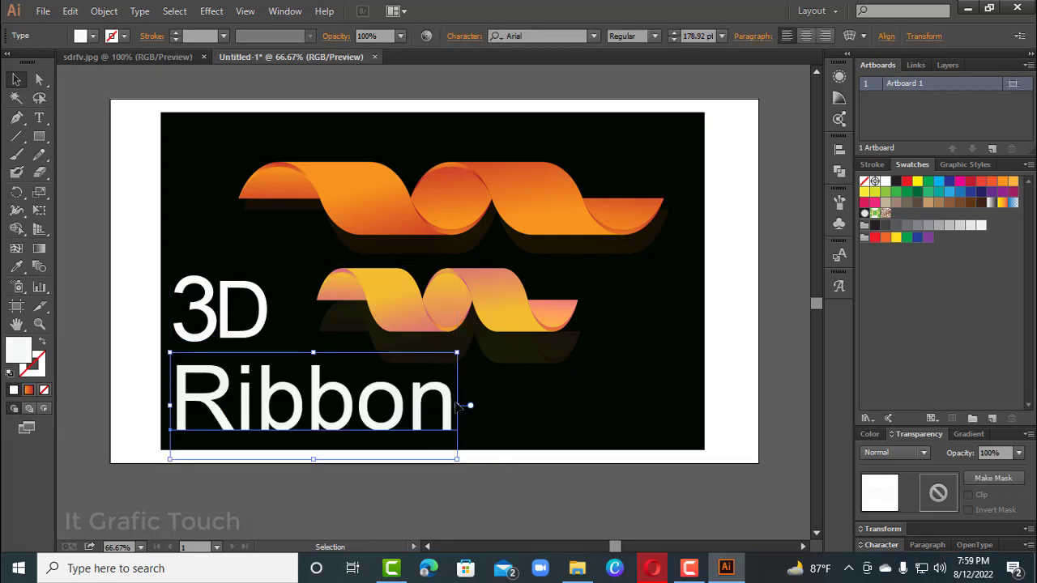
{"action": "left_click_drag", "start_coordinate": [457, 404], "coordinate": [530, 405]}
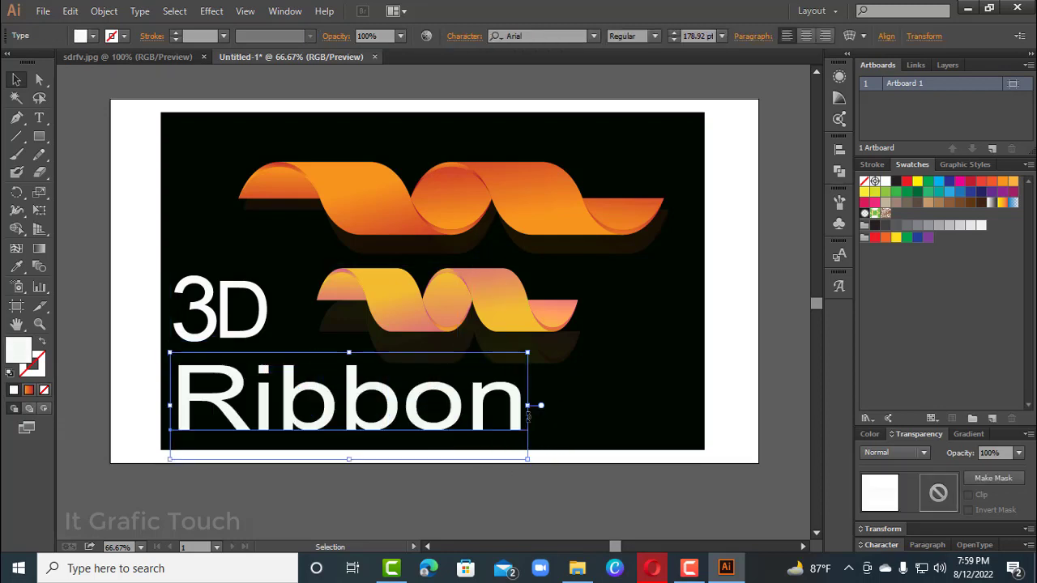
{"action": "left_click", "coordinate": [493, 488]}
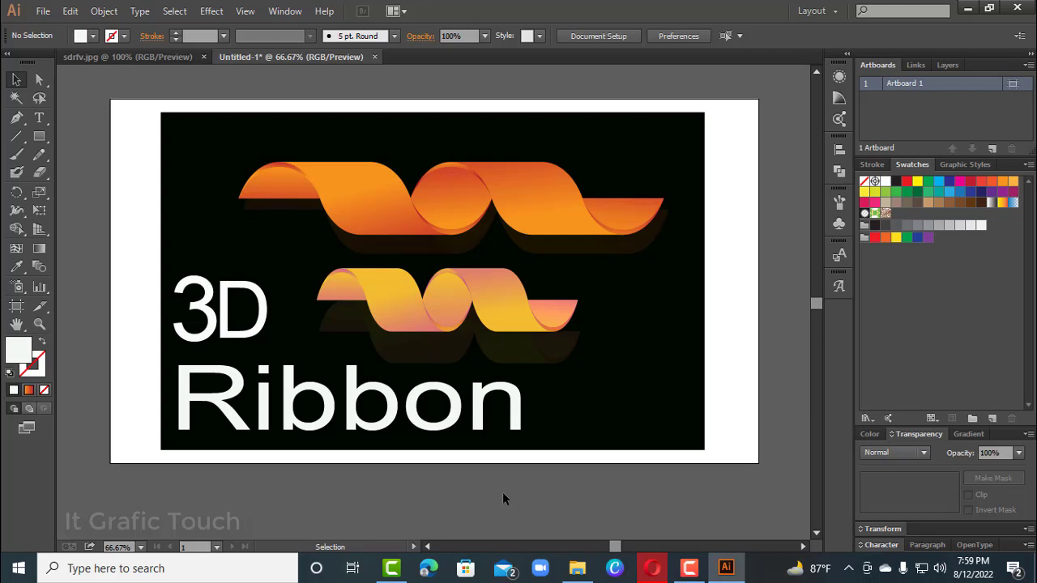
Export the artwork for web as a maximum-quality 1280 × 720 px JPEG named ribbon.
{"action": "left_click", "coordinate": [38, 12]}
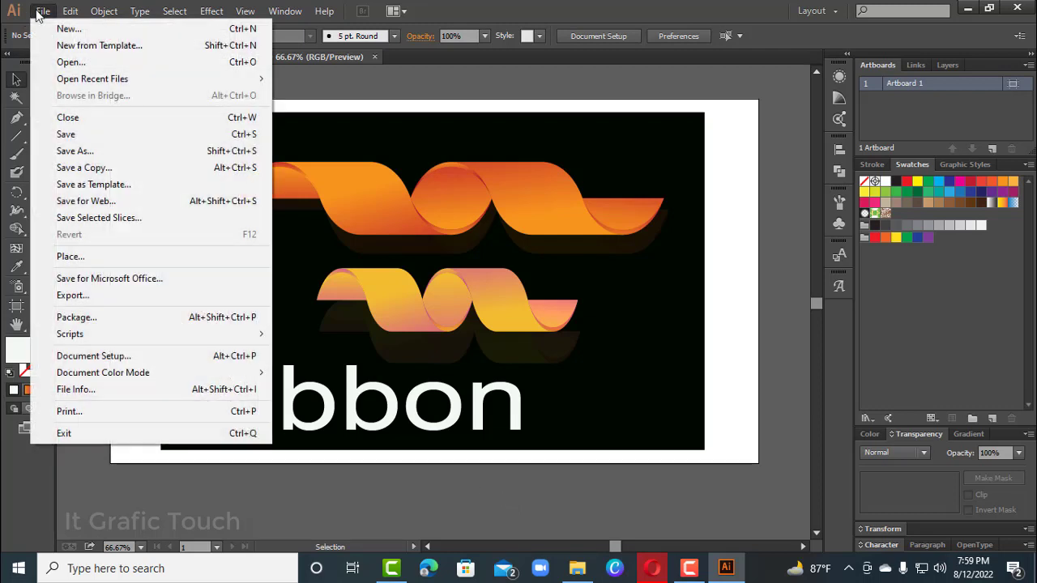
{"action": "left_click", "coordinate": [81, 203]}
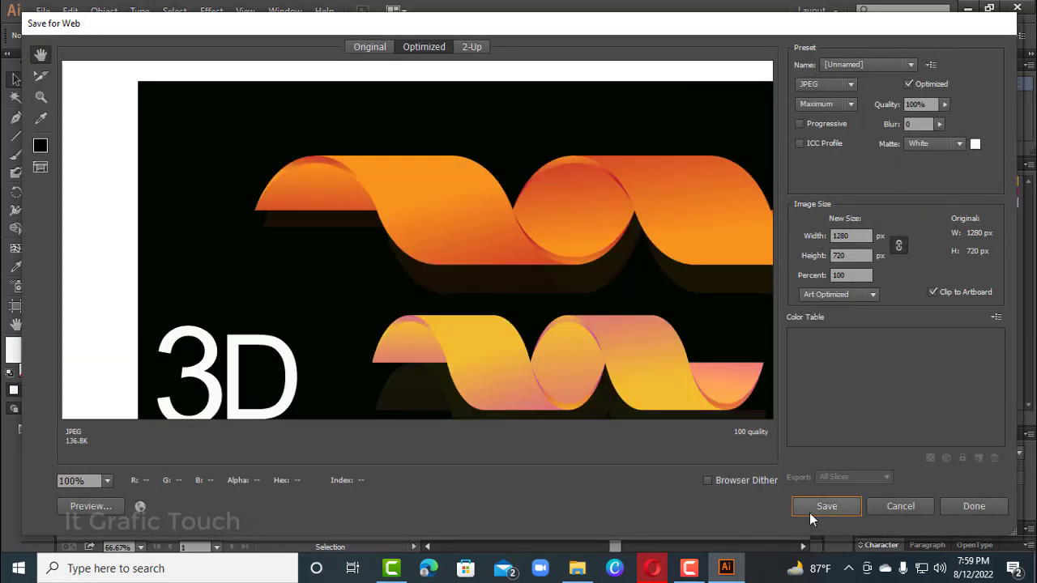
{"action": "left_click", "coordinate": [809, 513]}
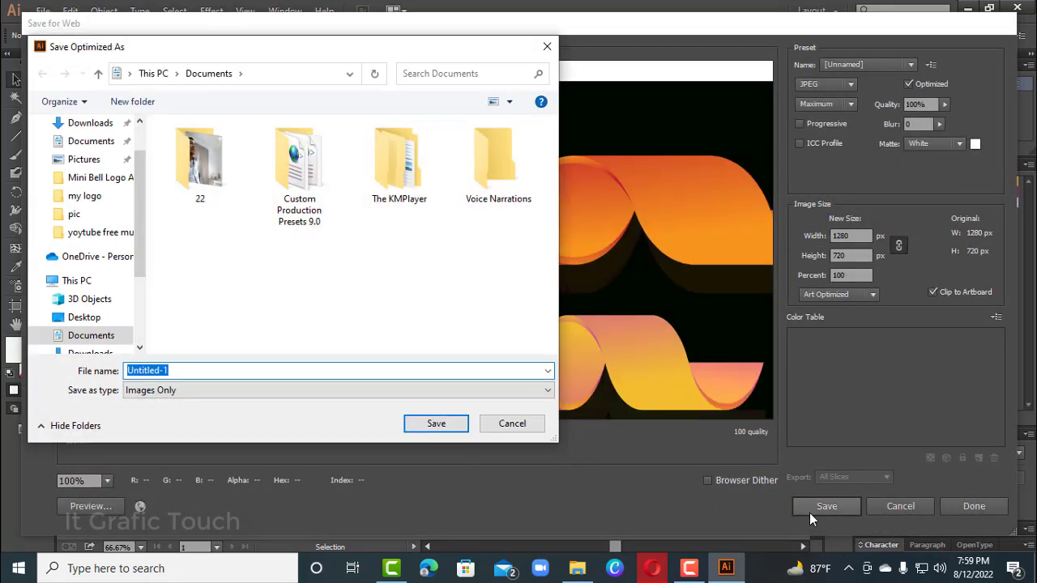
{"action": "type", "text": "ri"}
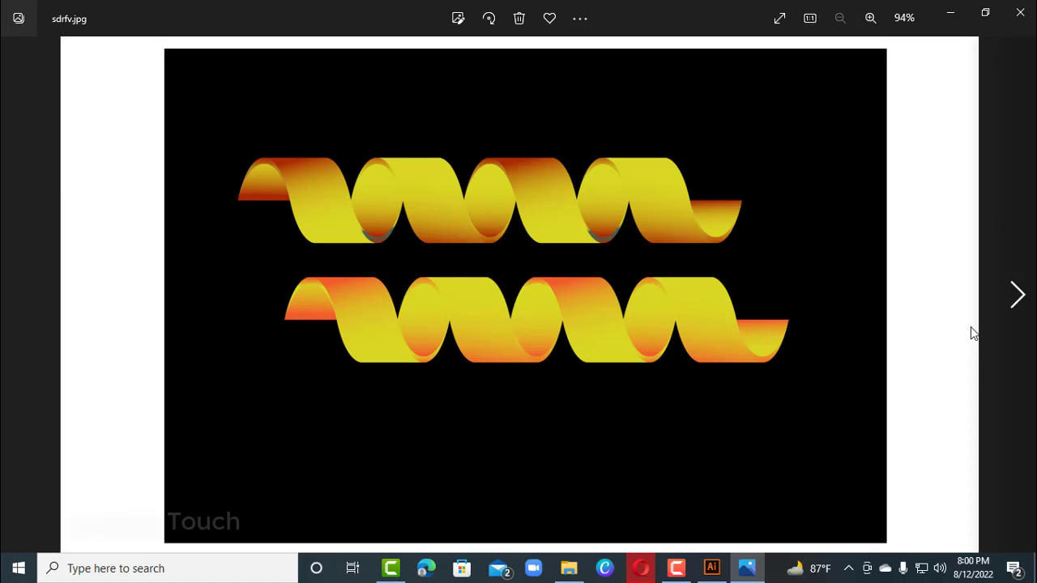
Close the sdrfv.jpg preview and open the exported ribbon.jpg in the Photos viewer to check the result.
{"action": "left_click", "coordinate": [1019, 13]}
{"action": "double_click", "coordinate": [427, 298]}
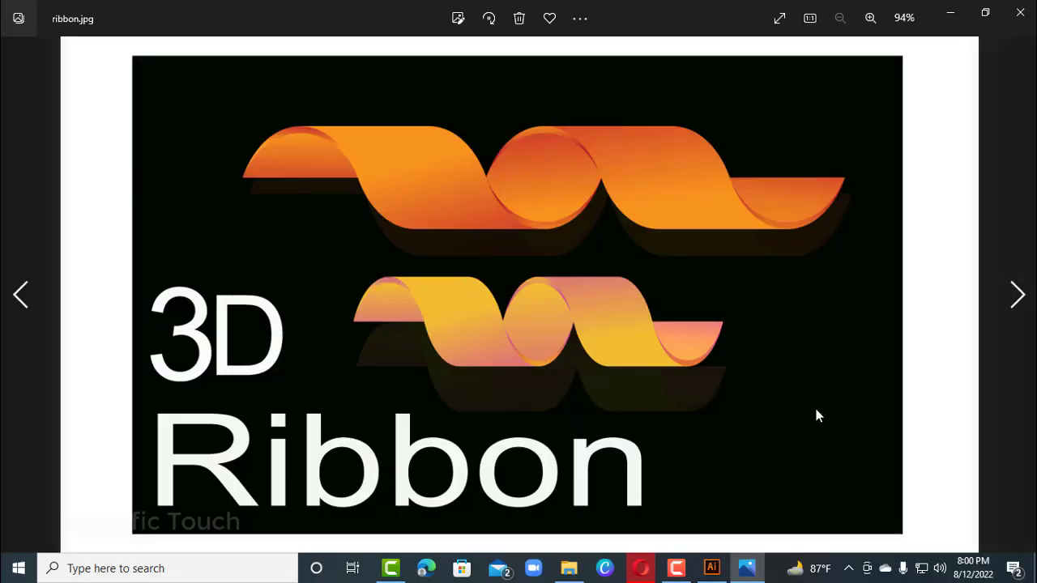